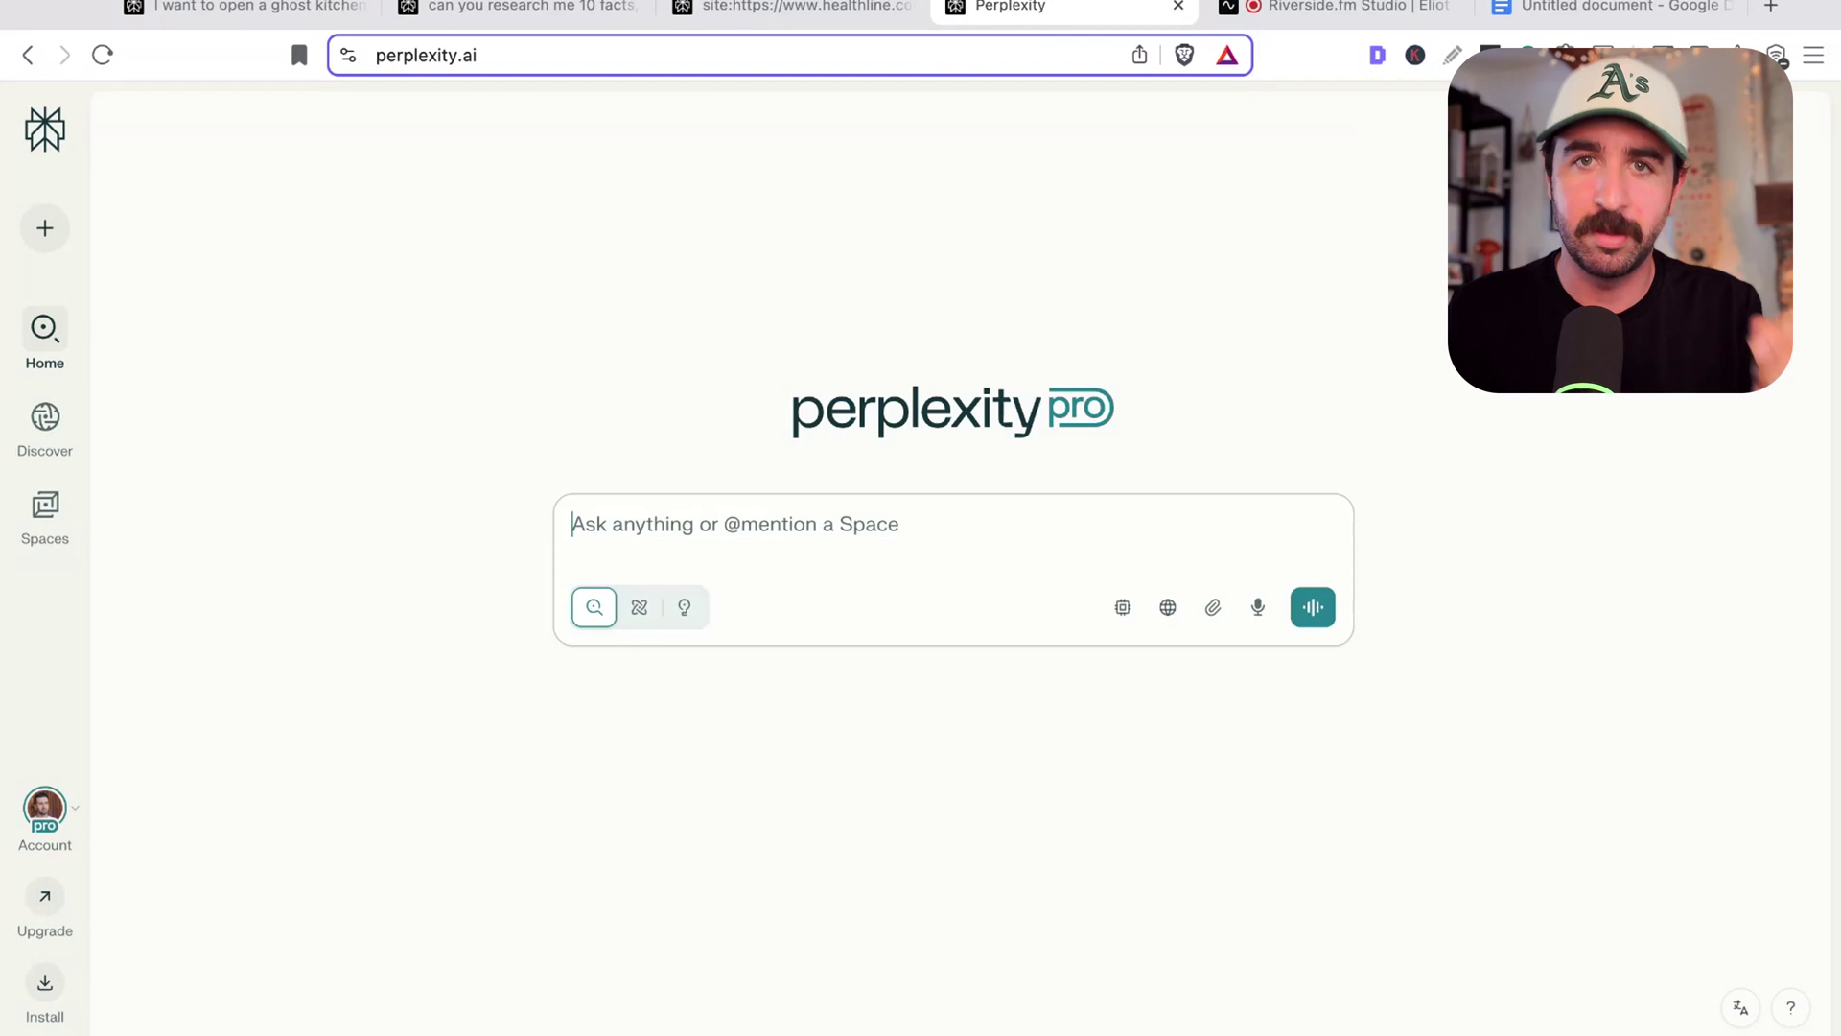
Paste a request for 10 facts, stats and data on fitness coaching and core strength
text(Can you research 10 facts, stats, and data around the fitness coaching industry, particularly related to core strength?)
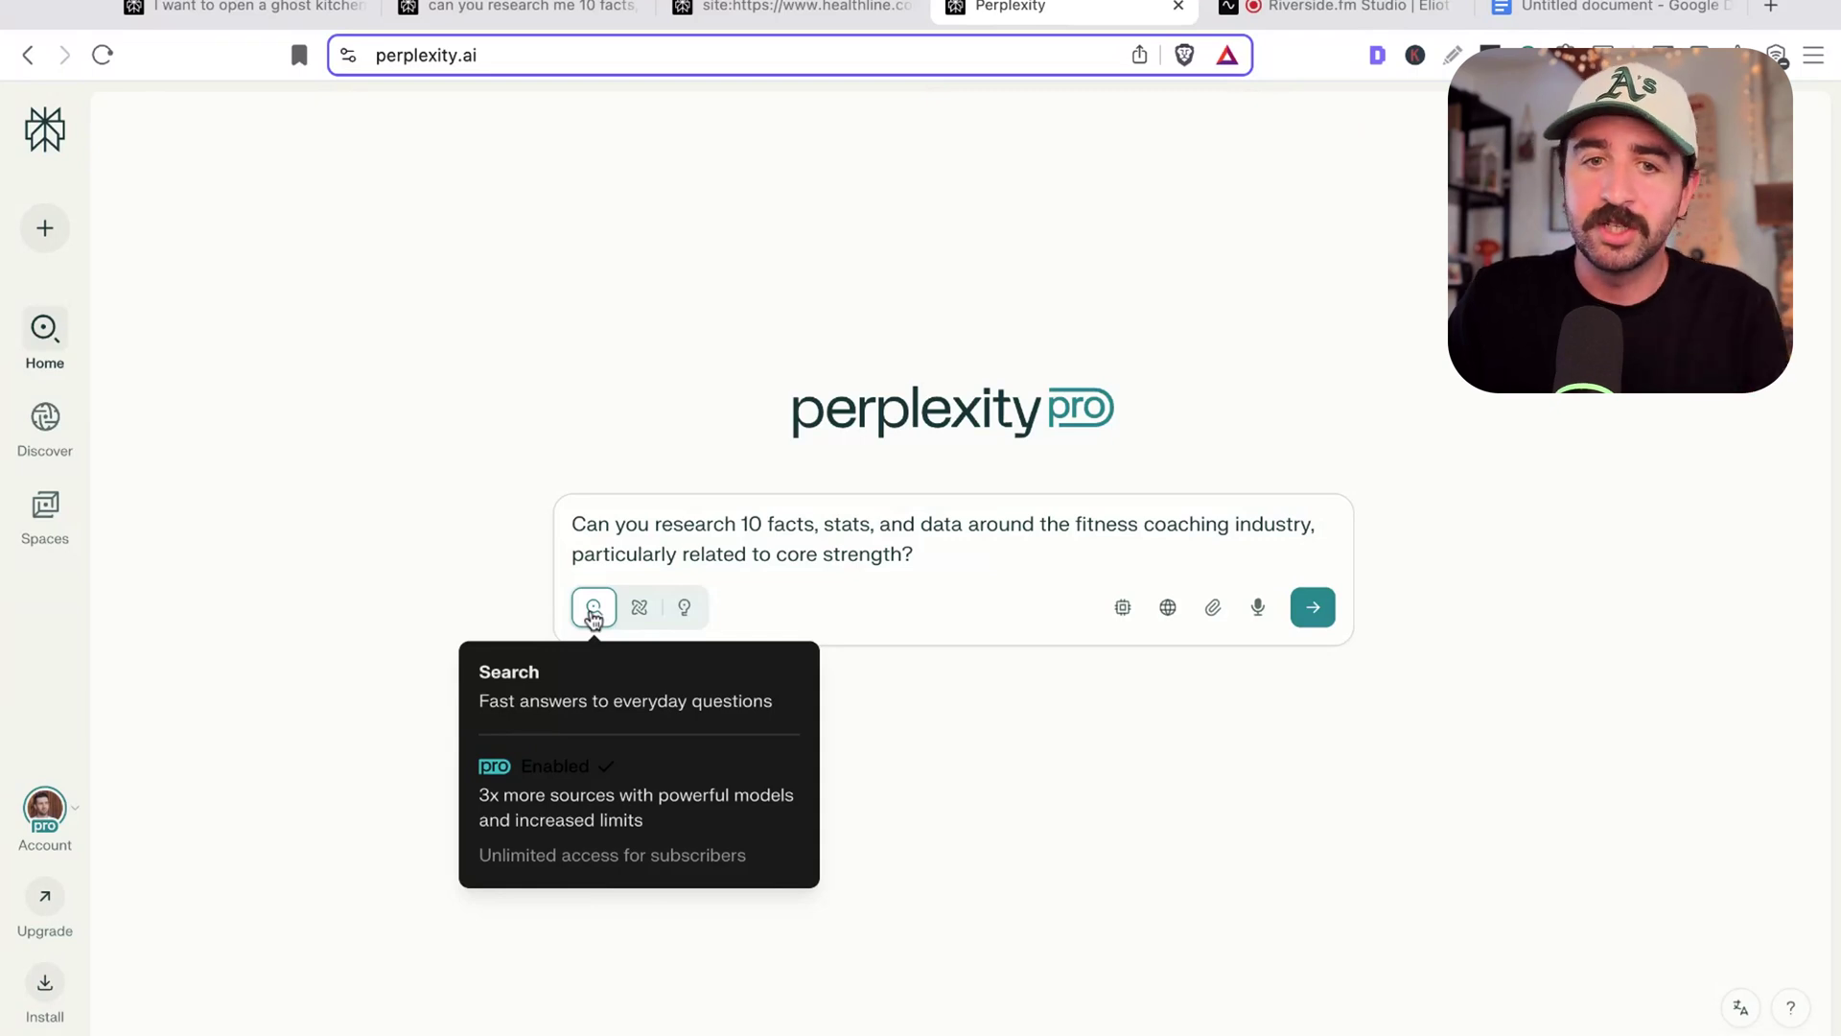
Submit the fitness coaching question and highlight the 2025 coaching revenue statistic
key(Return)
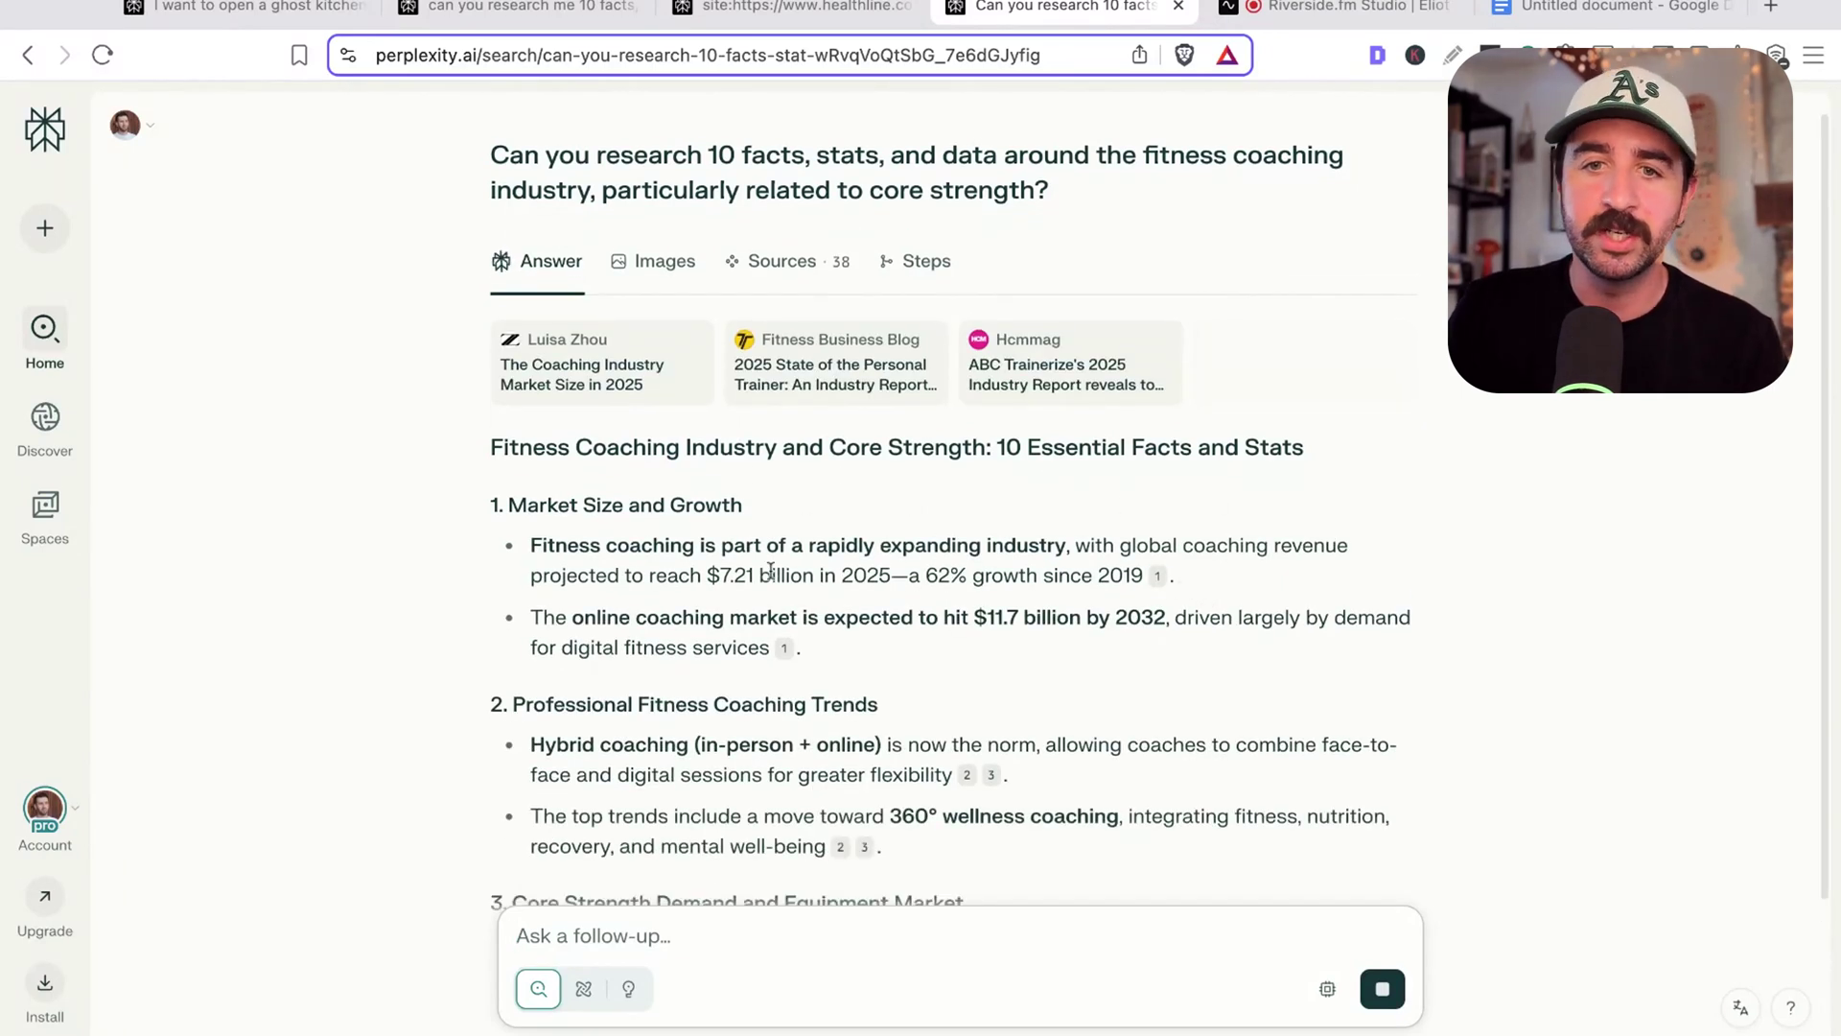
drag(734, 575, 909, 575)
click(1172, 575)
shift+click(676, 576)
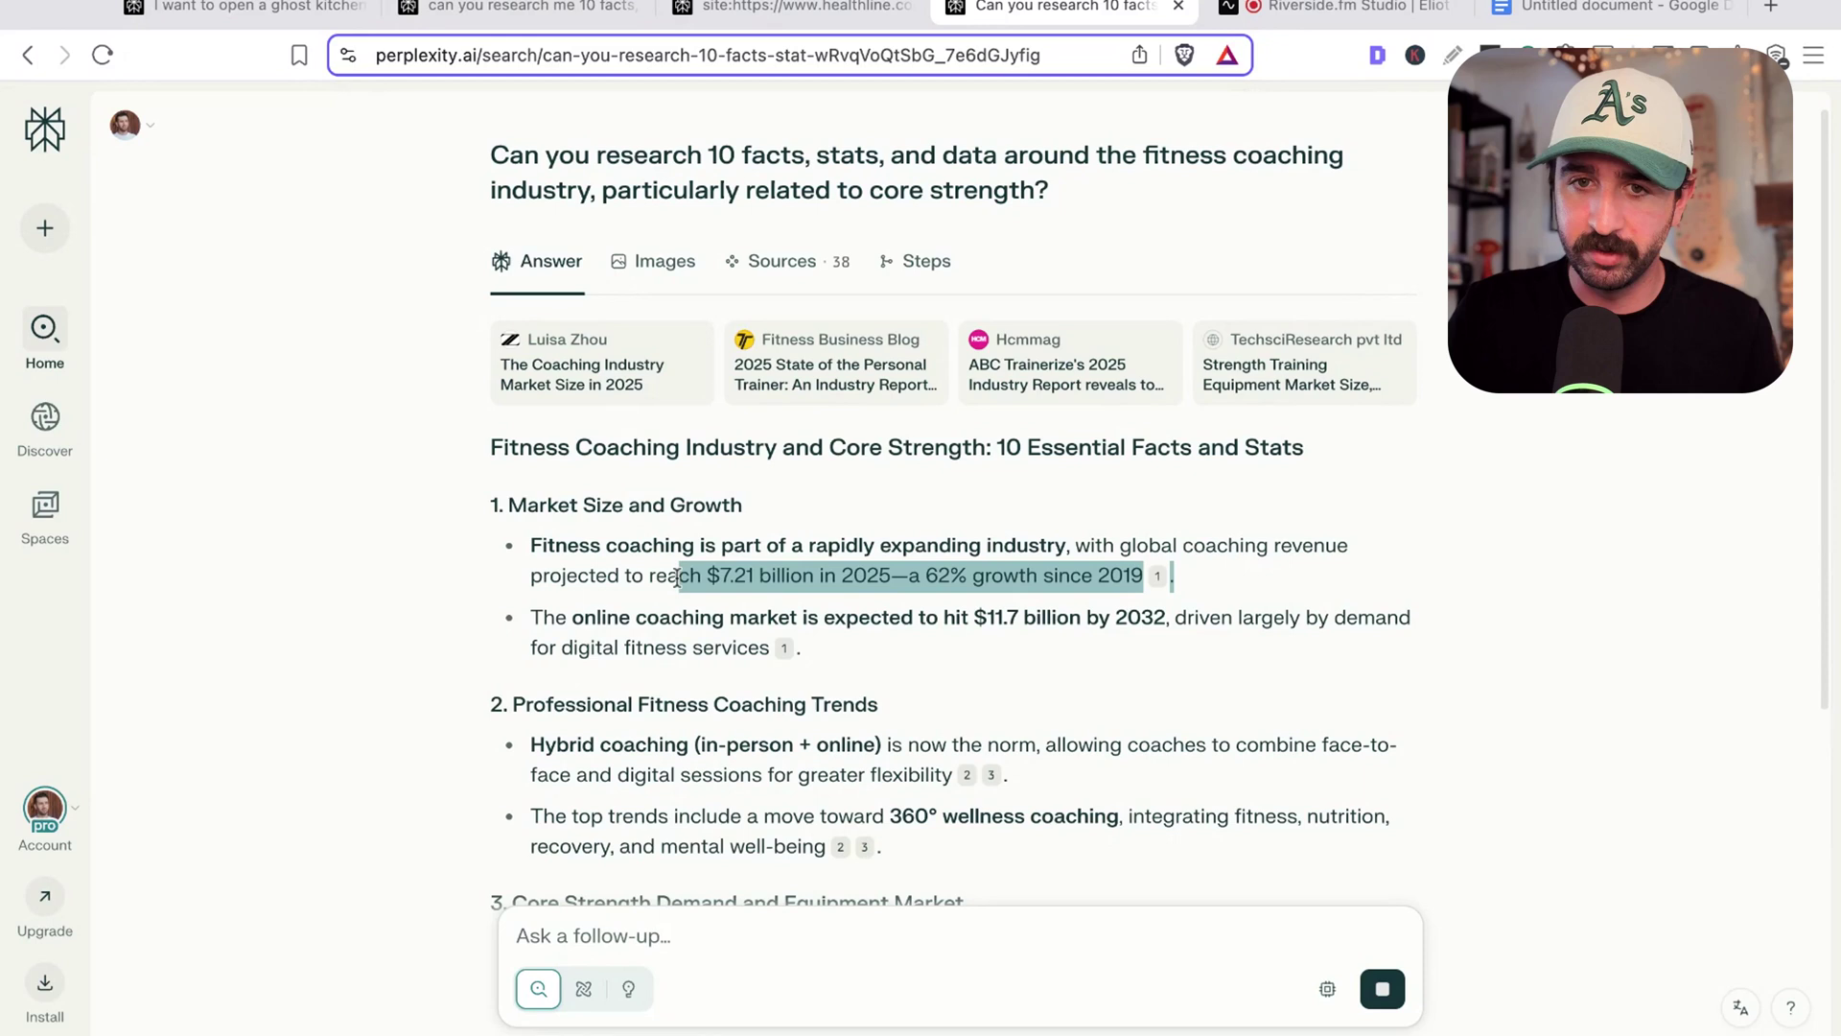
click(851, 618)
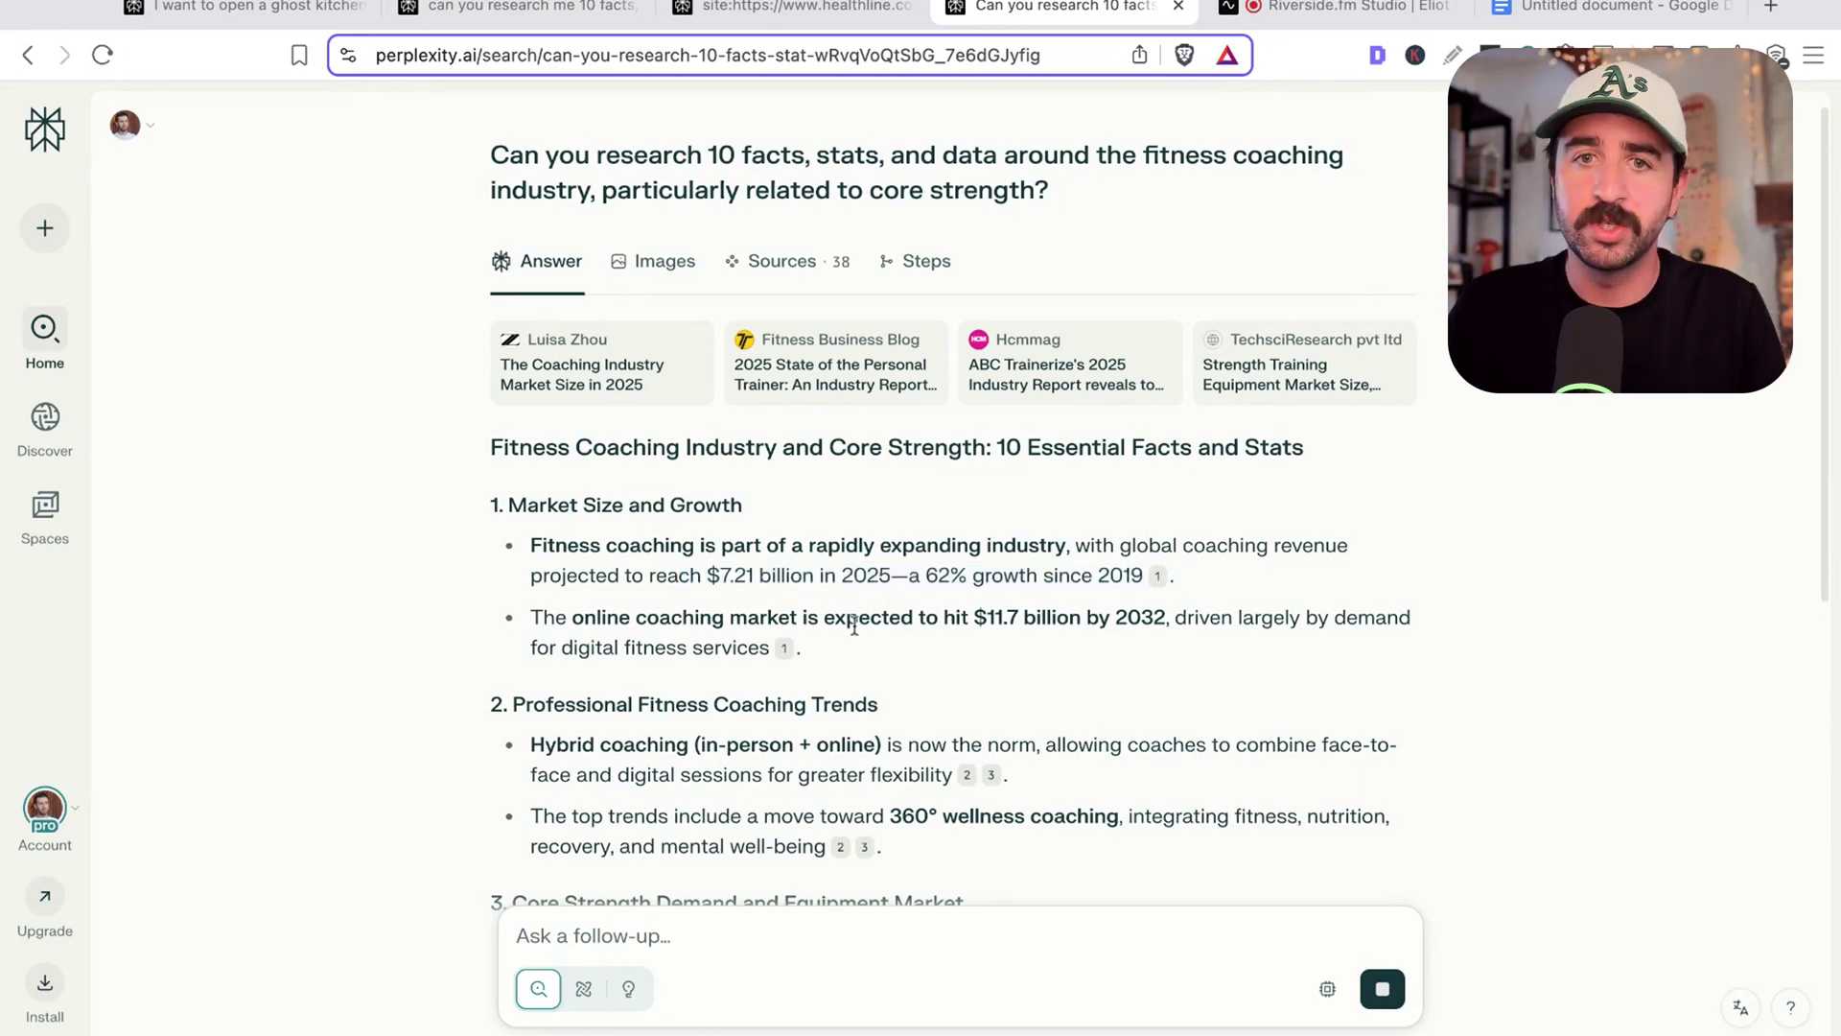
Skim the answer through section 3, then close the cited press release tab
scroll(868, 614, down, 2)
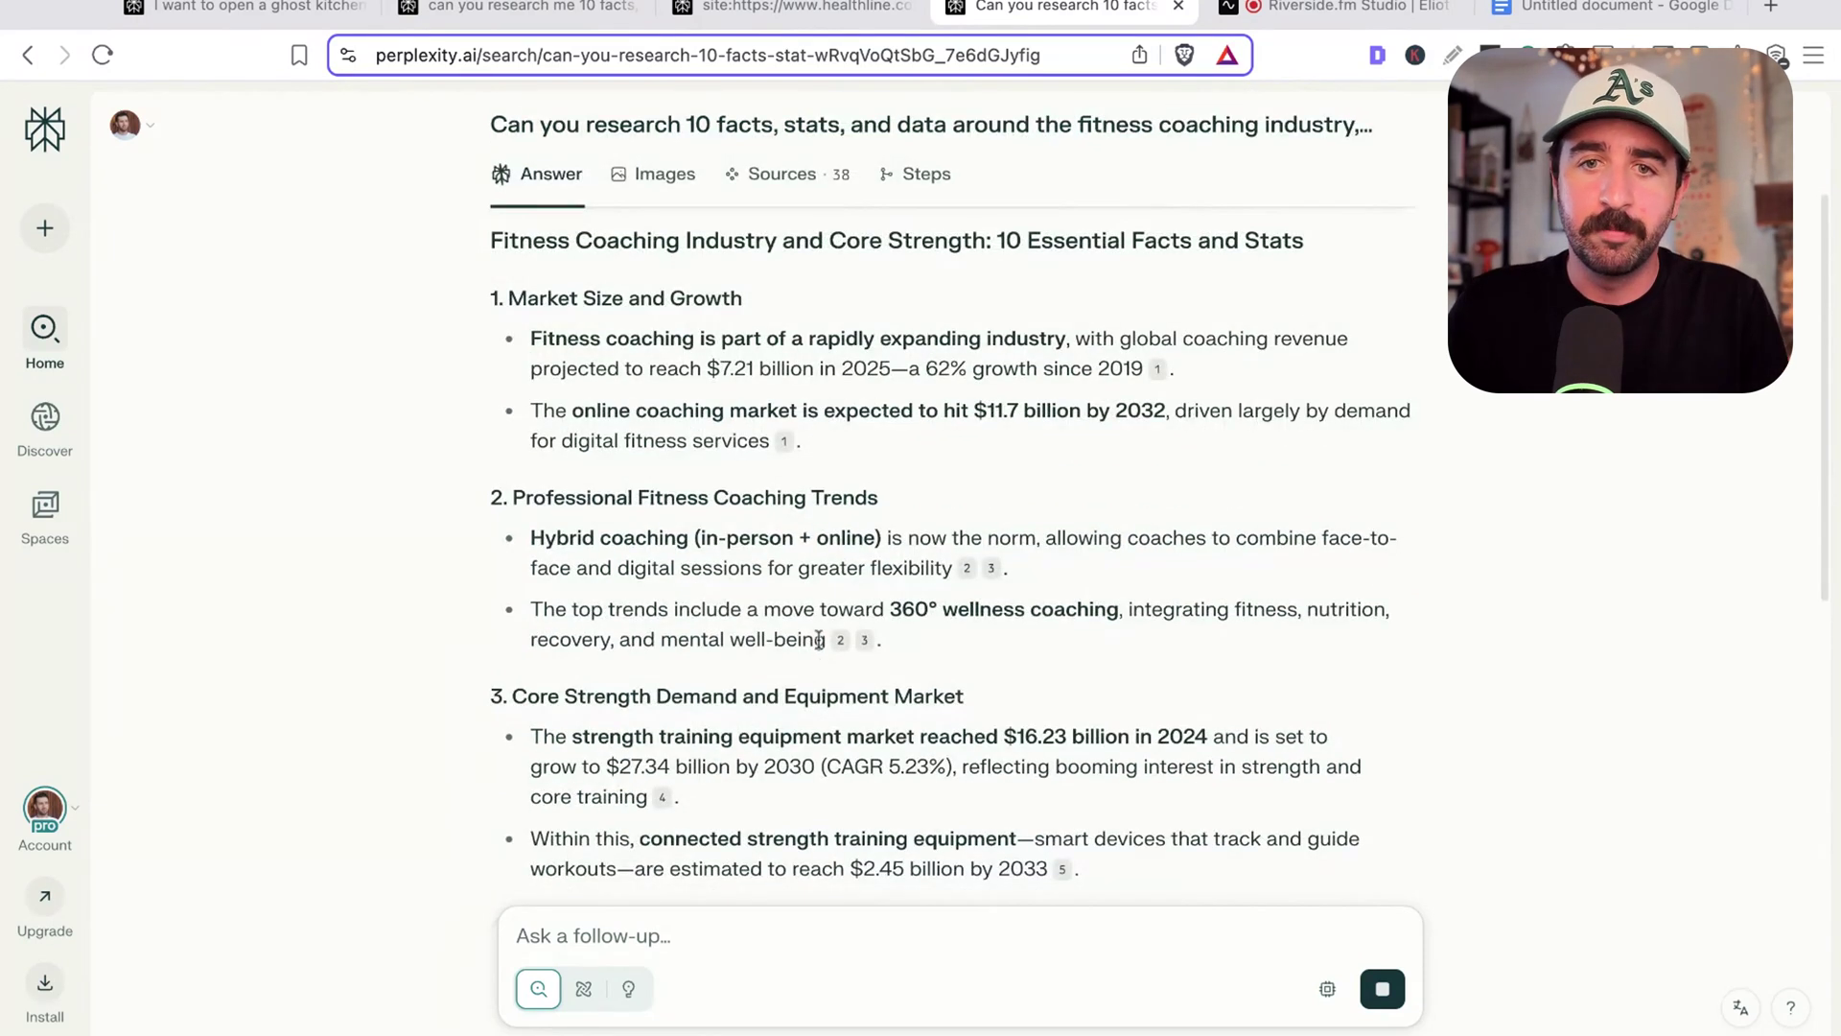
drag(707, 362, 964, 696)
scroll(867, 614, down, 5)
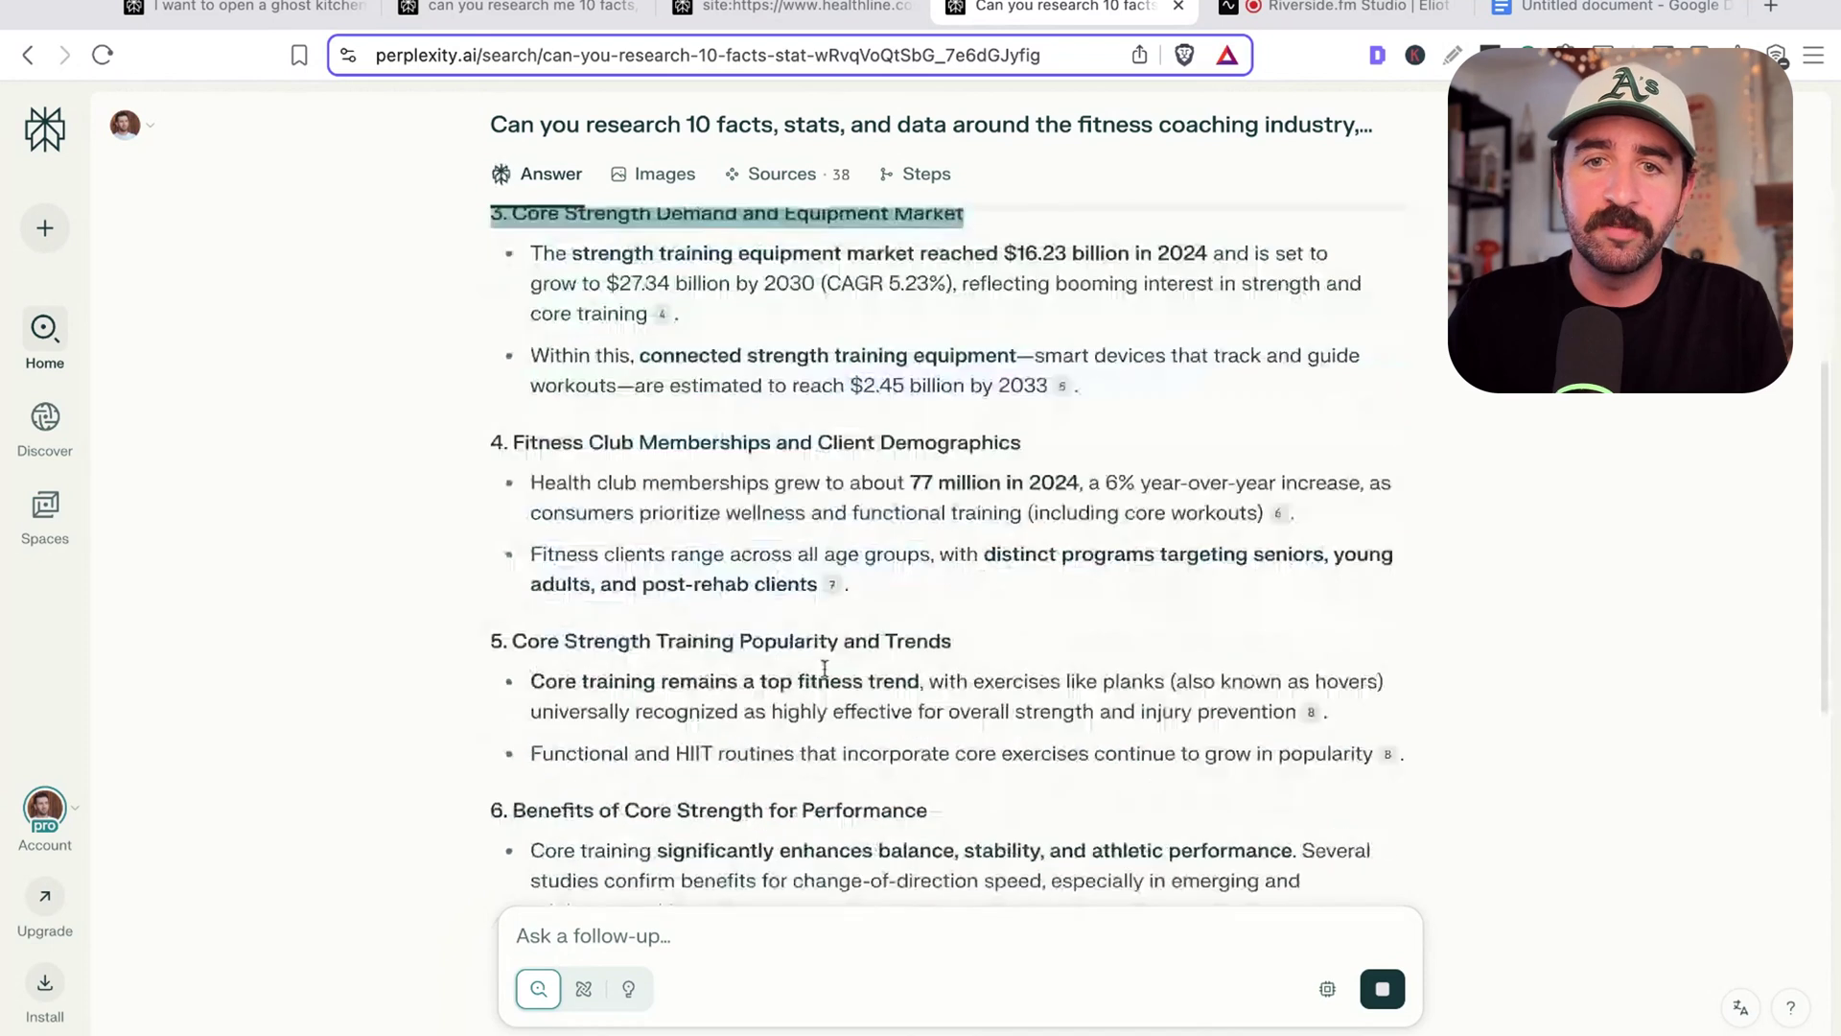
click(836, 702)
scroll(836, 702, up, 4)
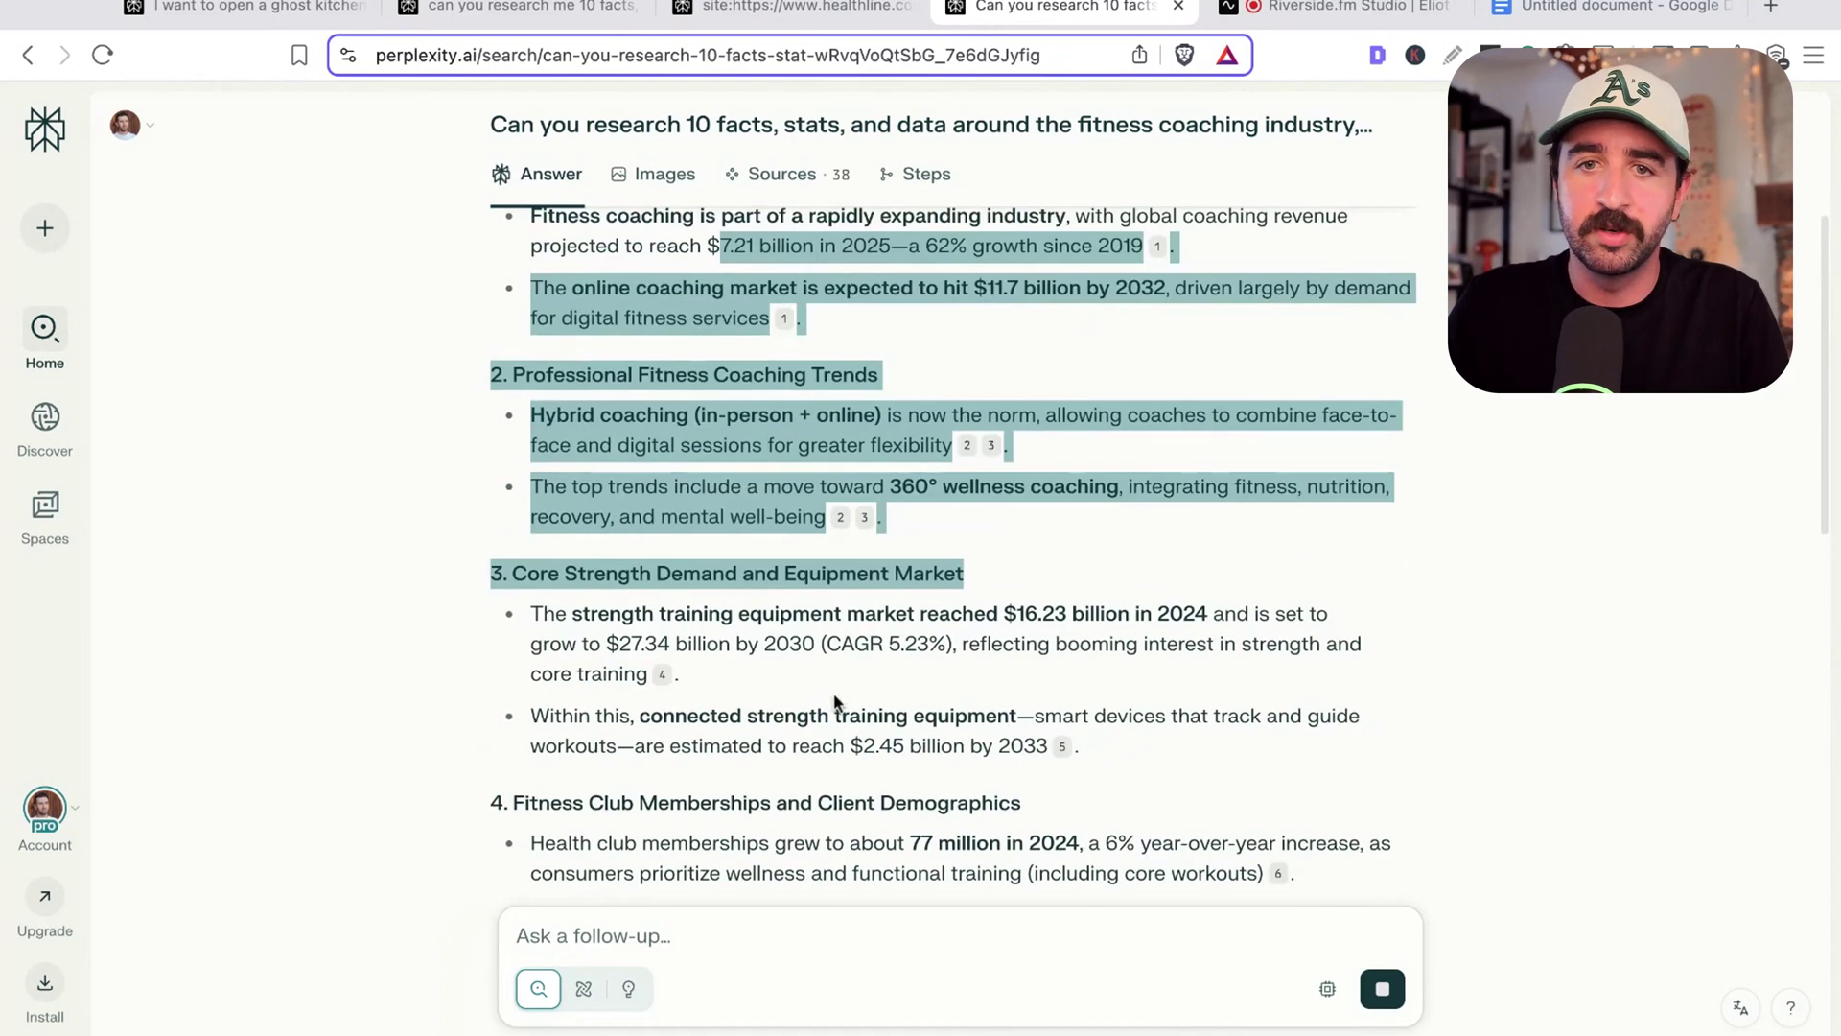
click(804, 653)
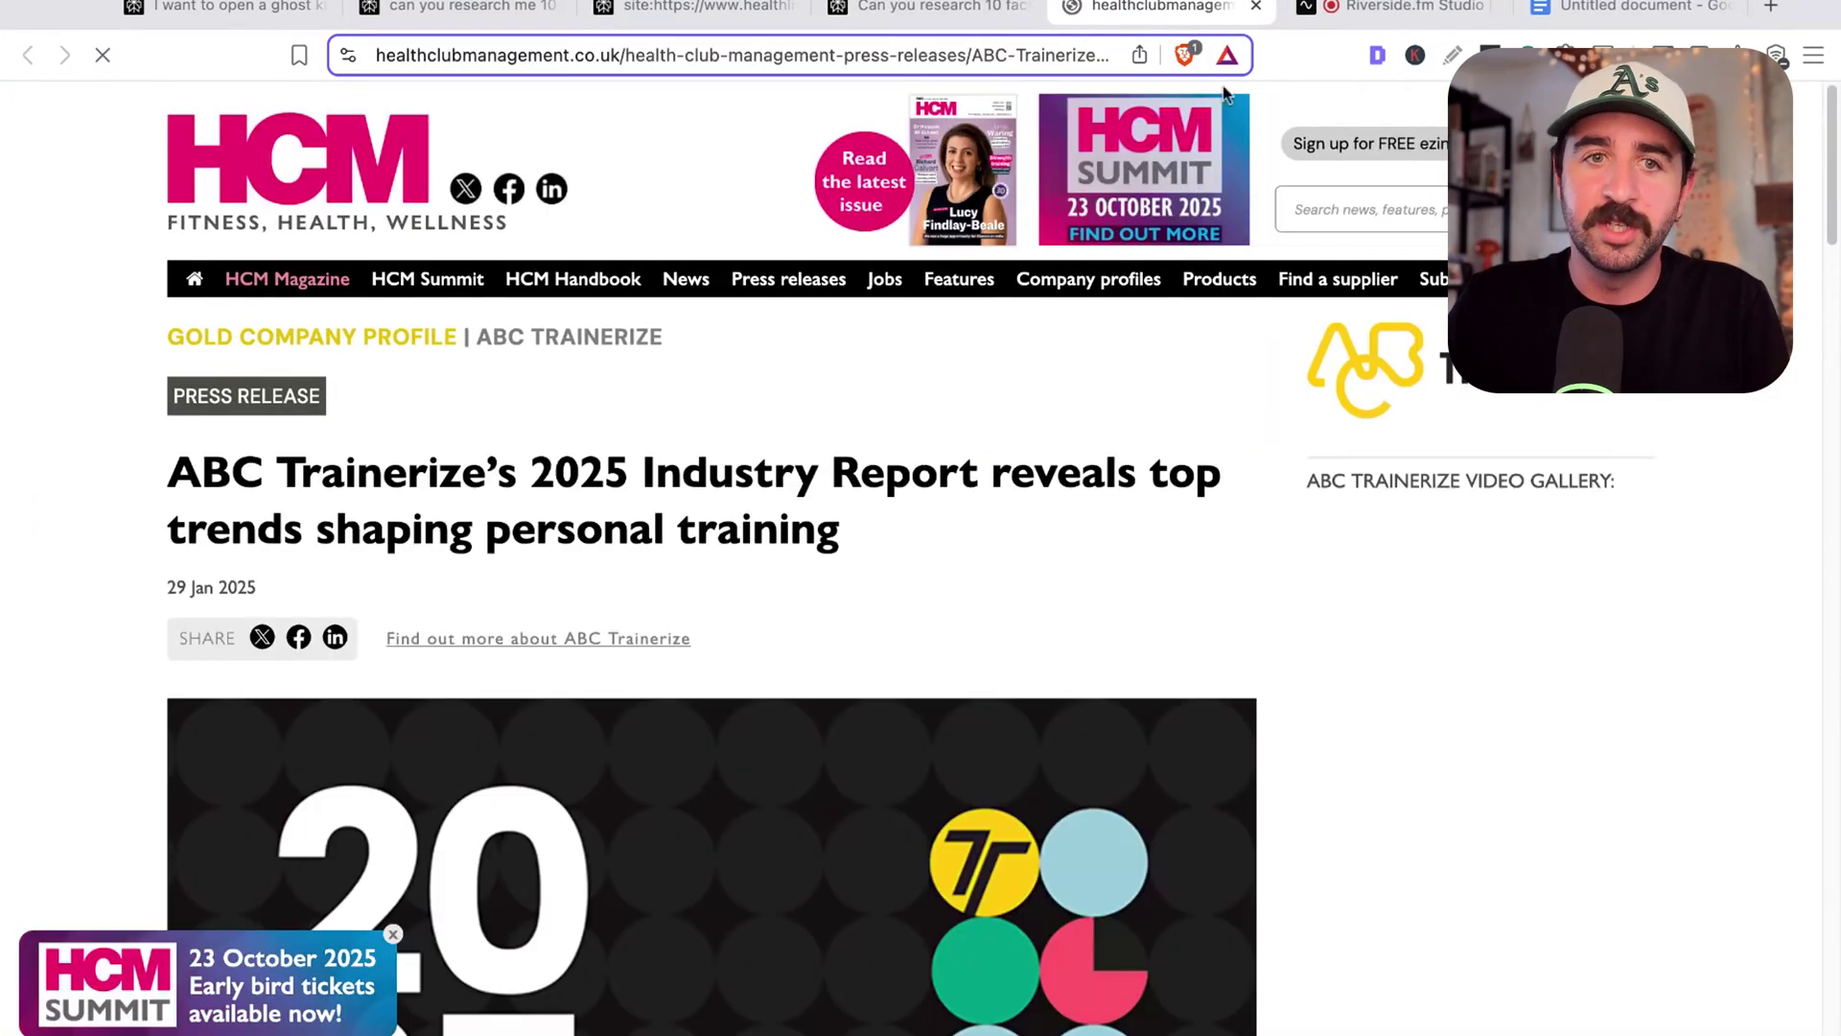
click(1255, 8)
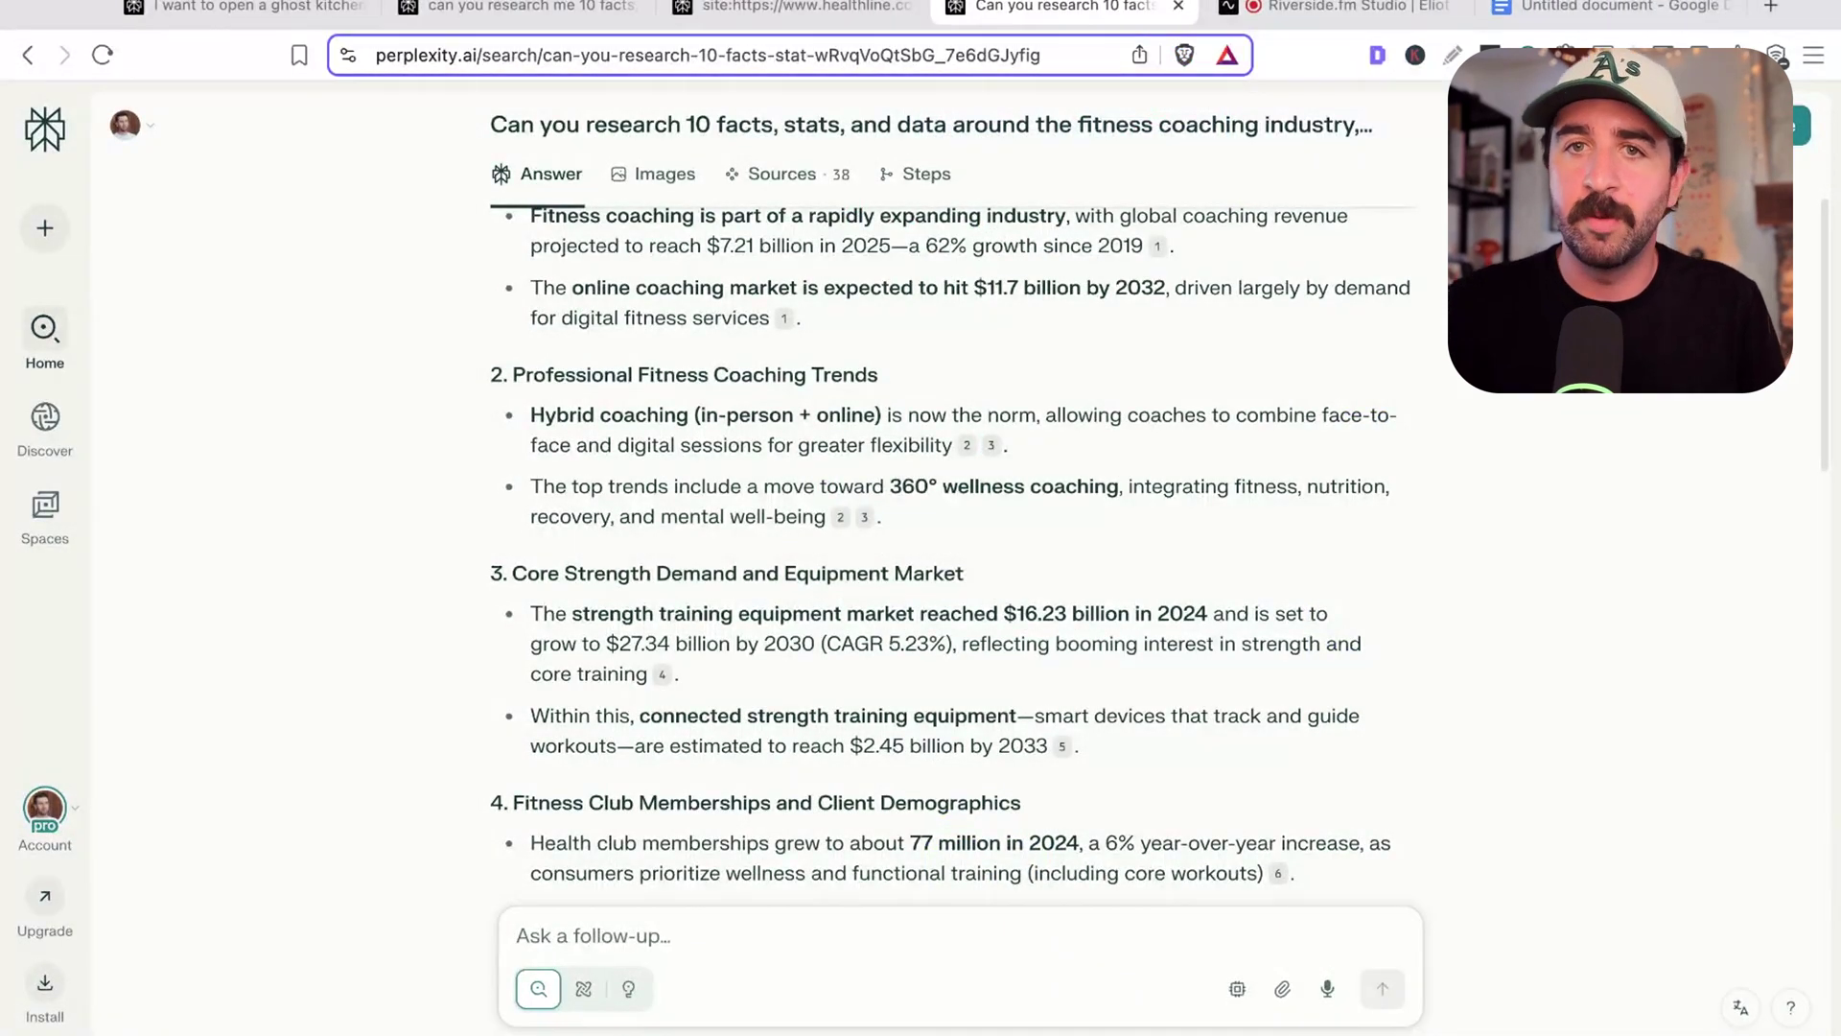
Send the follow-up query 'site:healthline.com core strength'
scroll(1232, 475, down, 15)
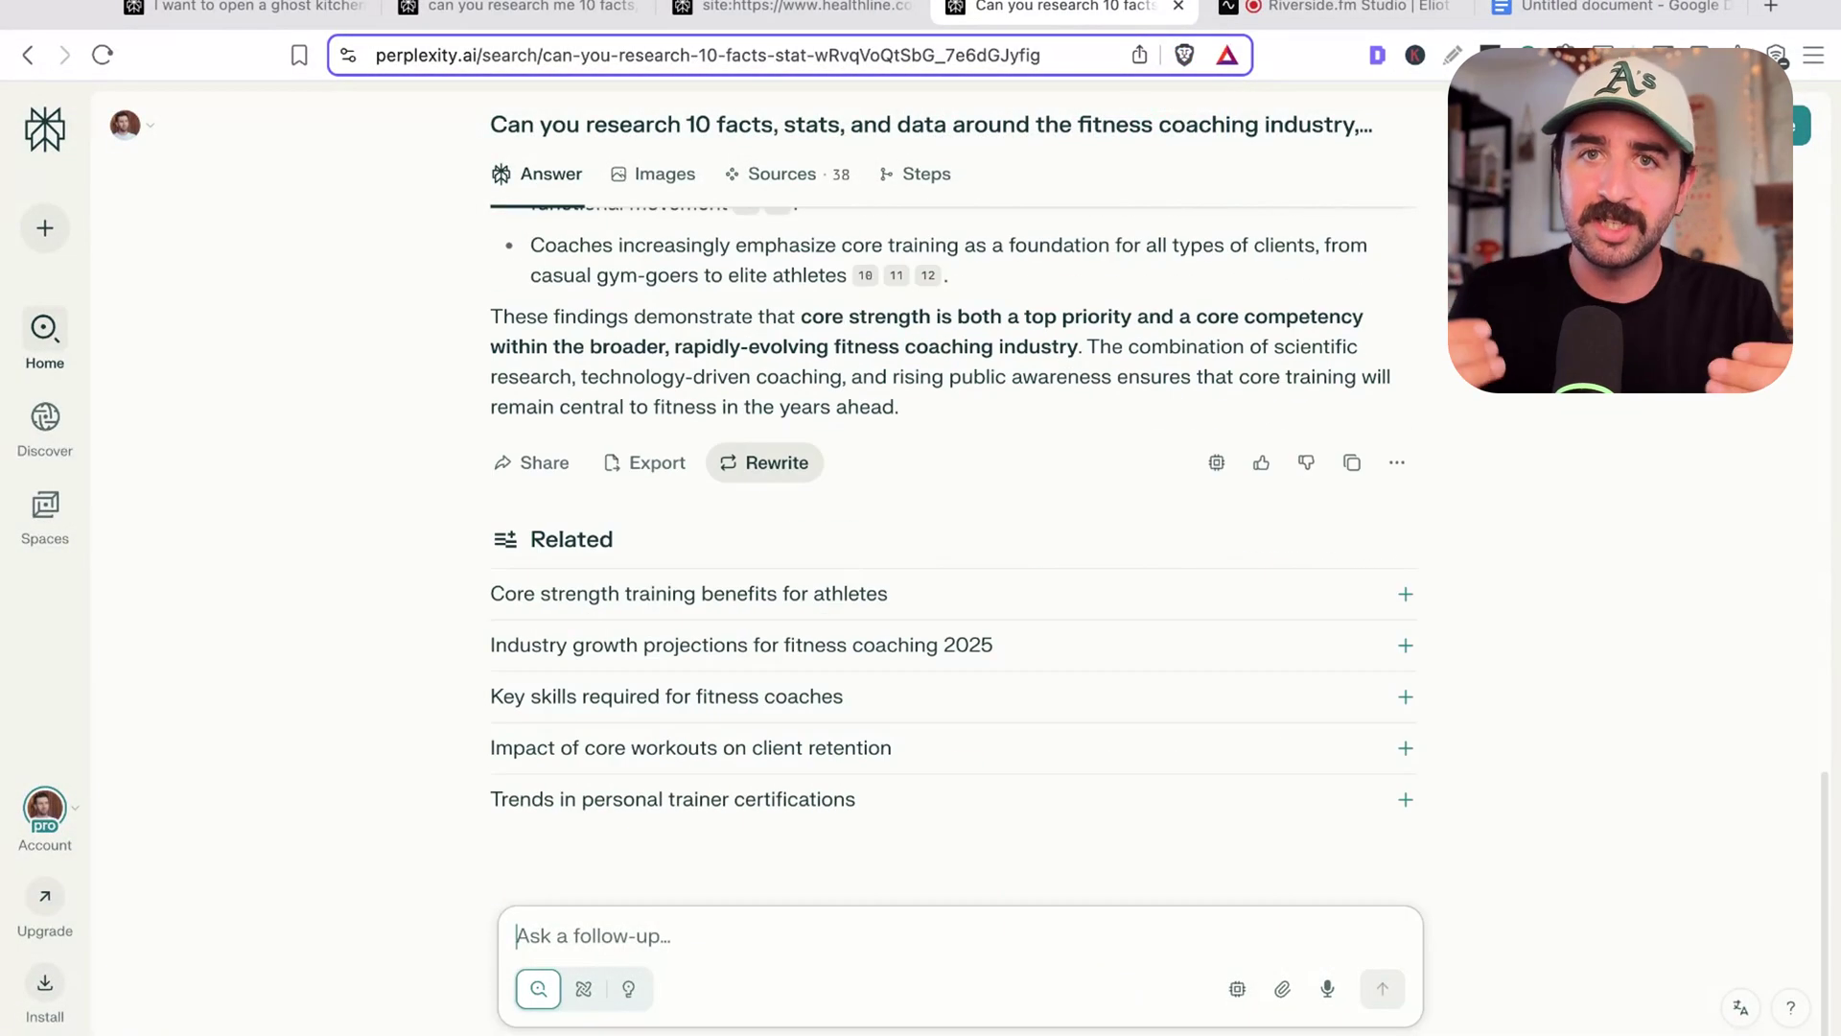
text(site:)
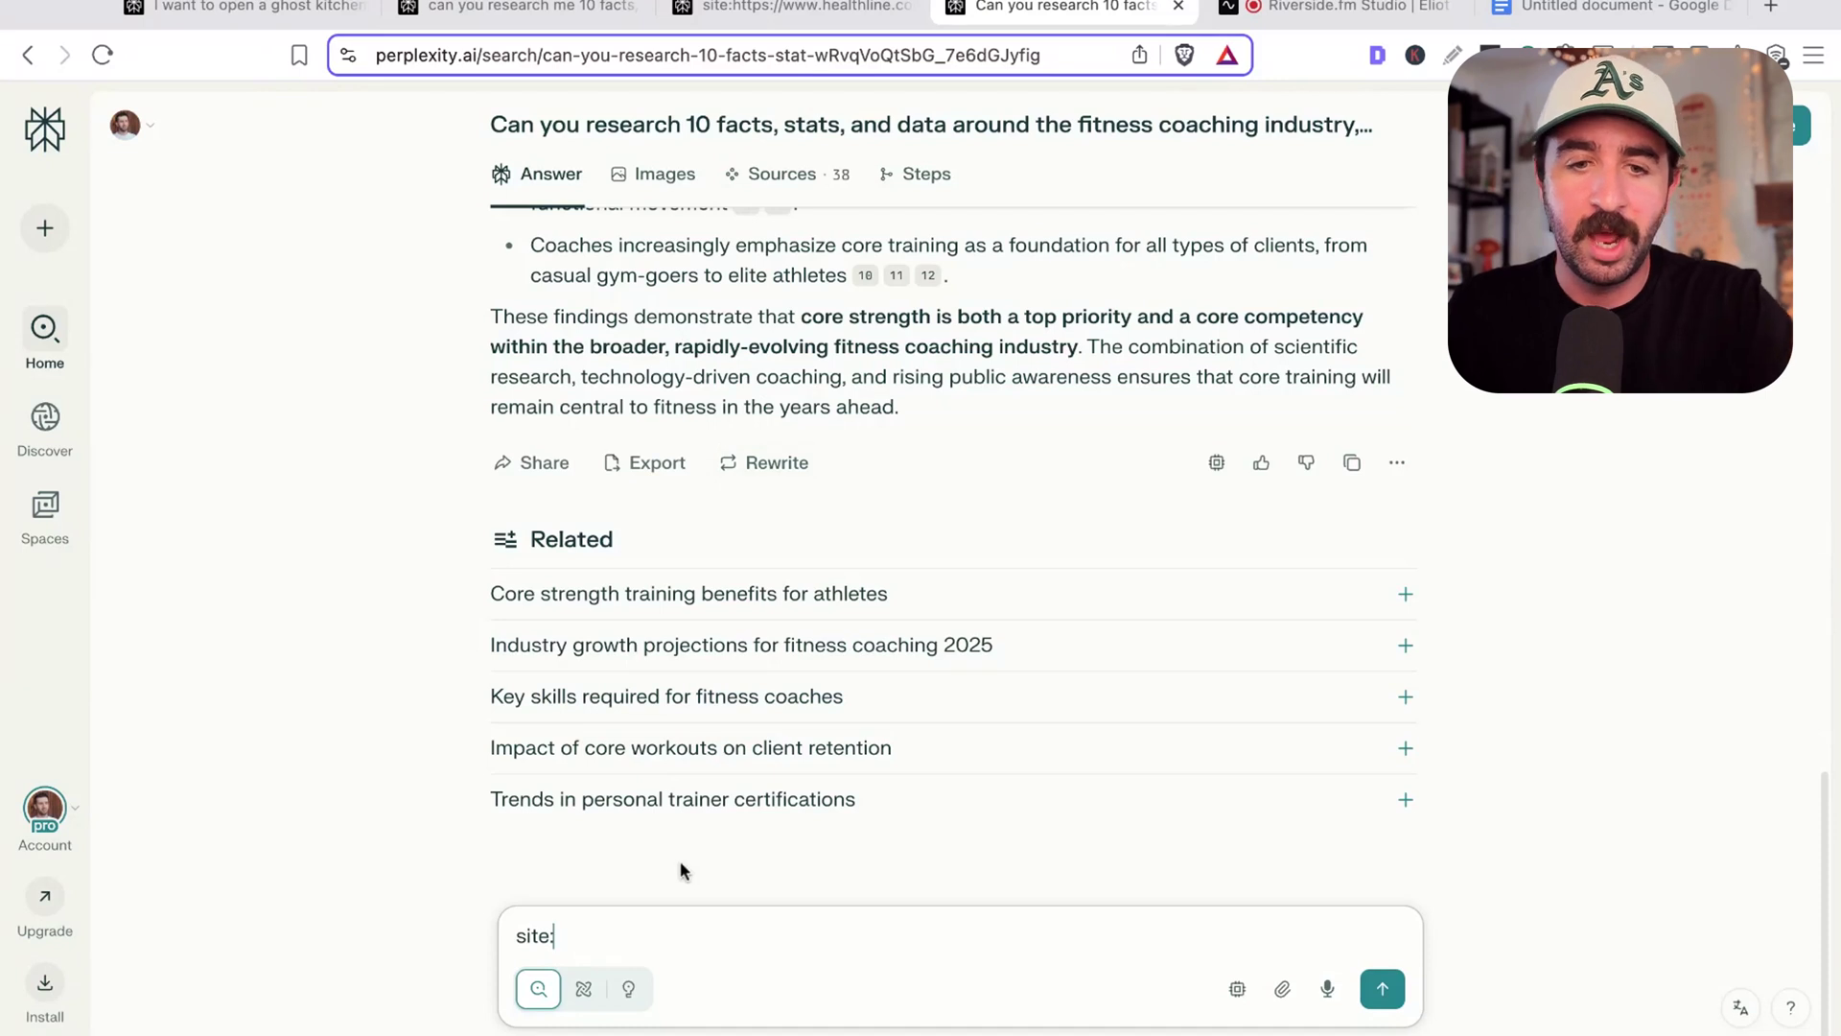
text(healthline.com)
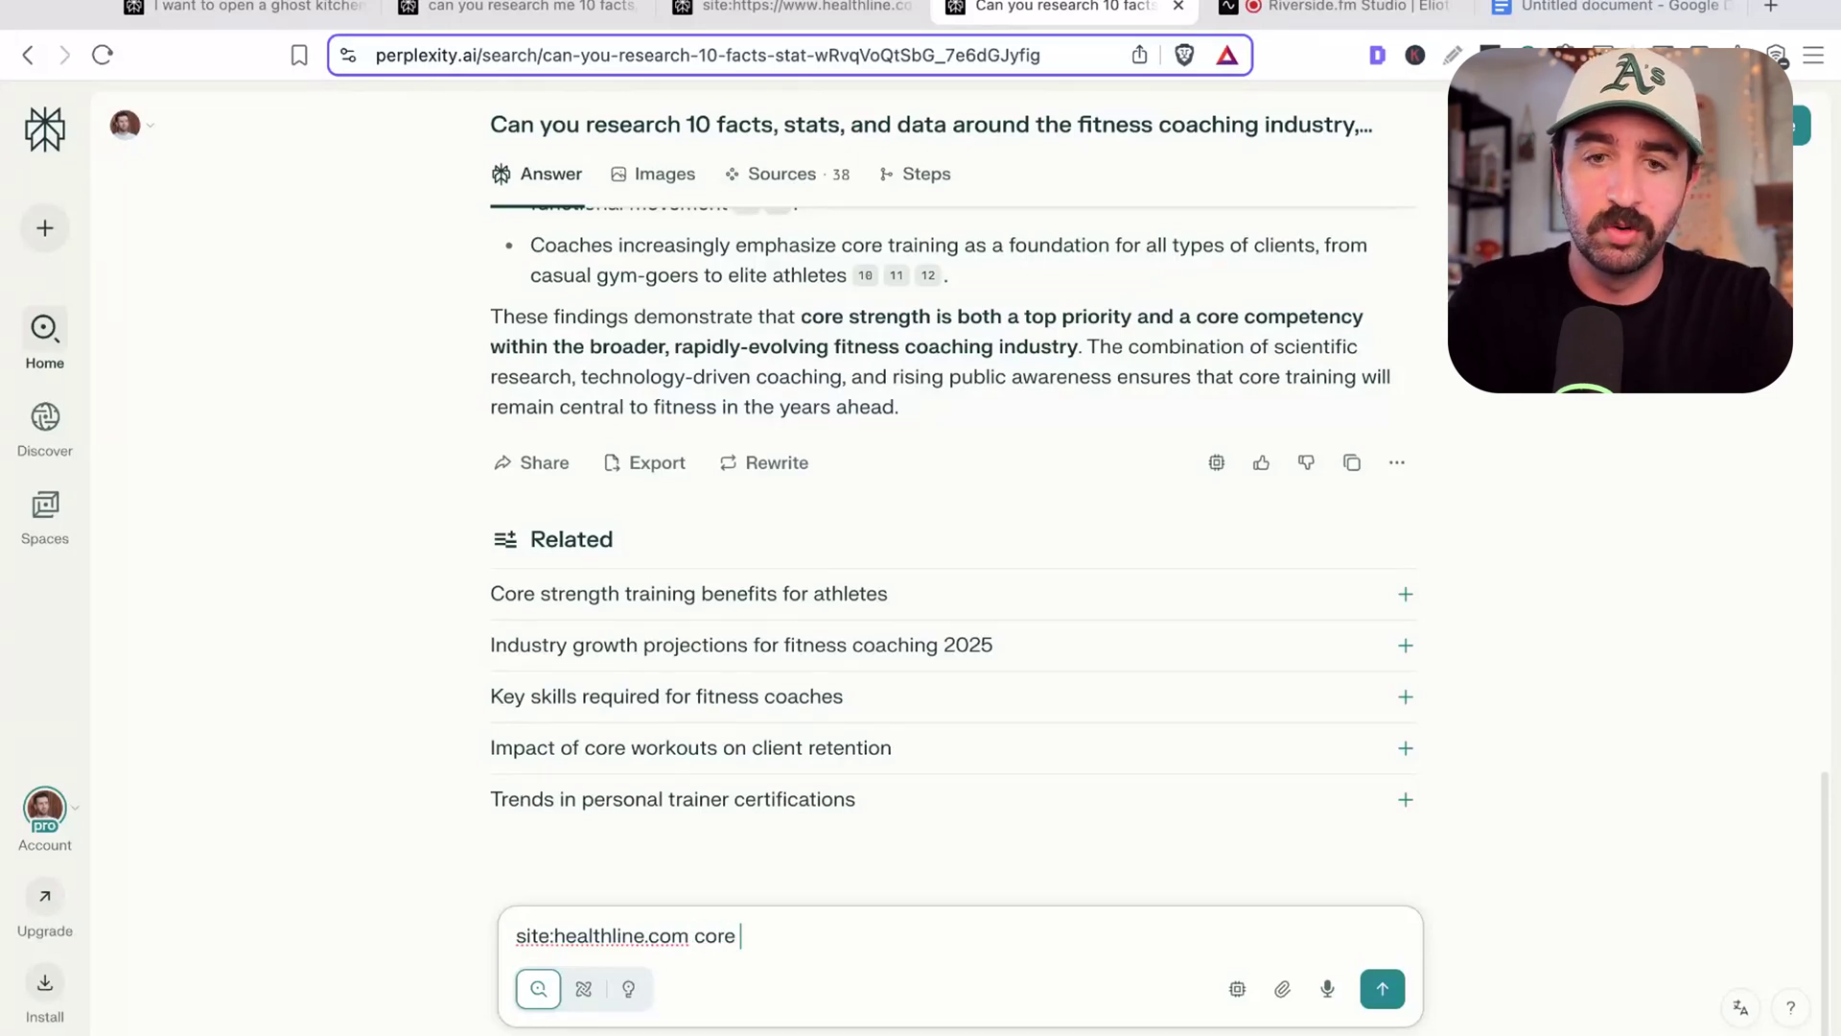
text(core strength)
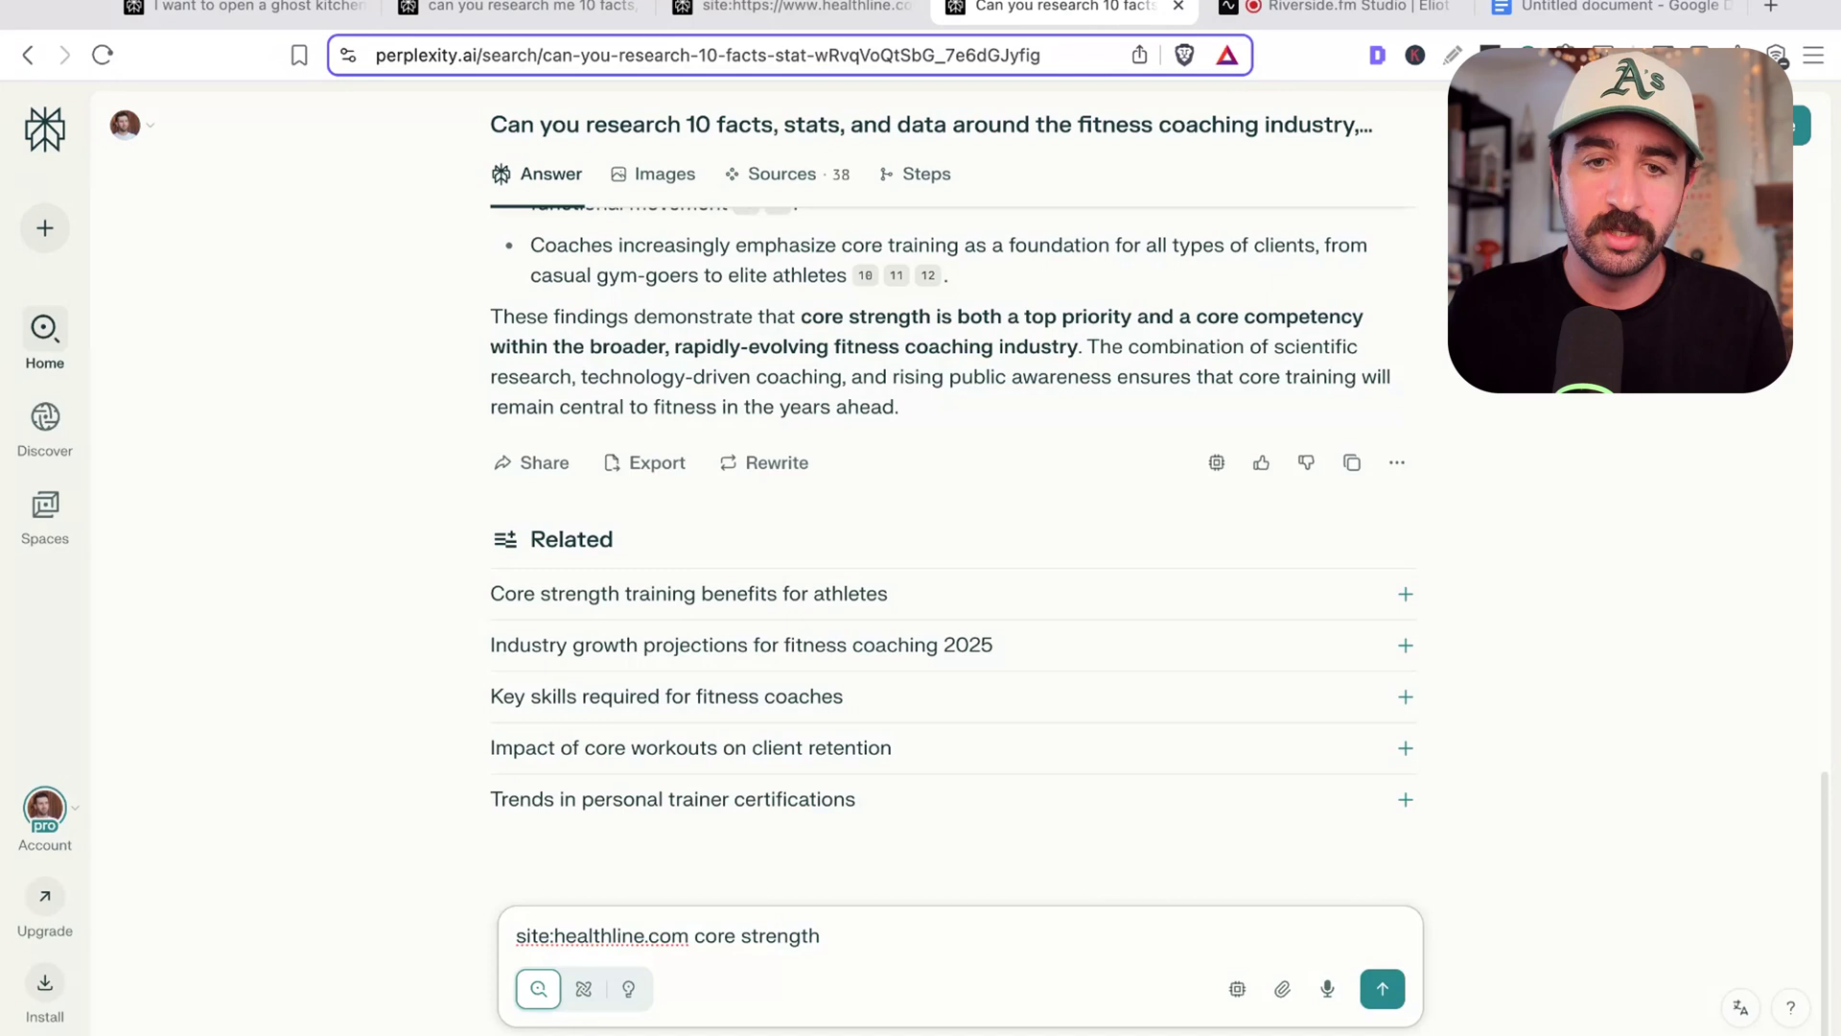
click(1381, 988)
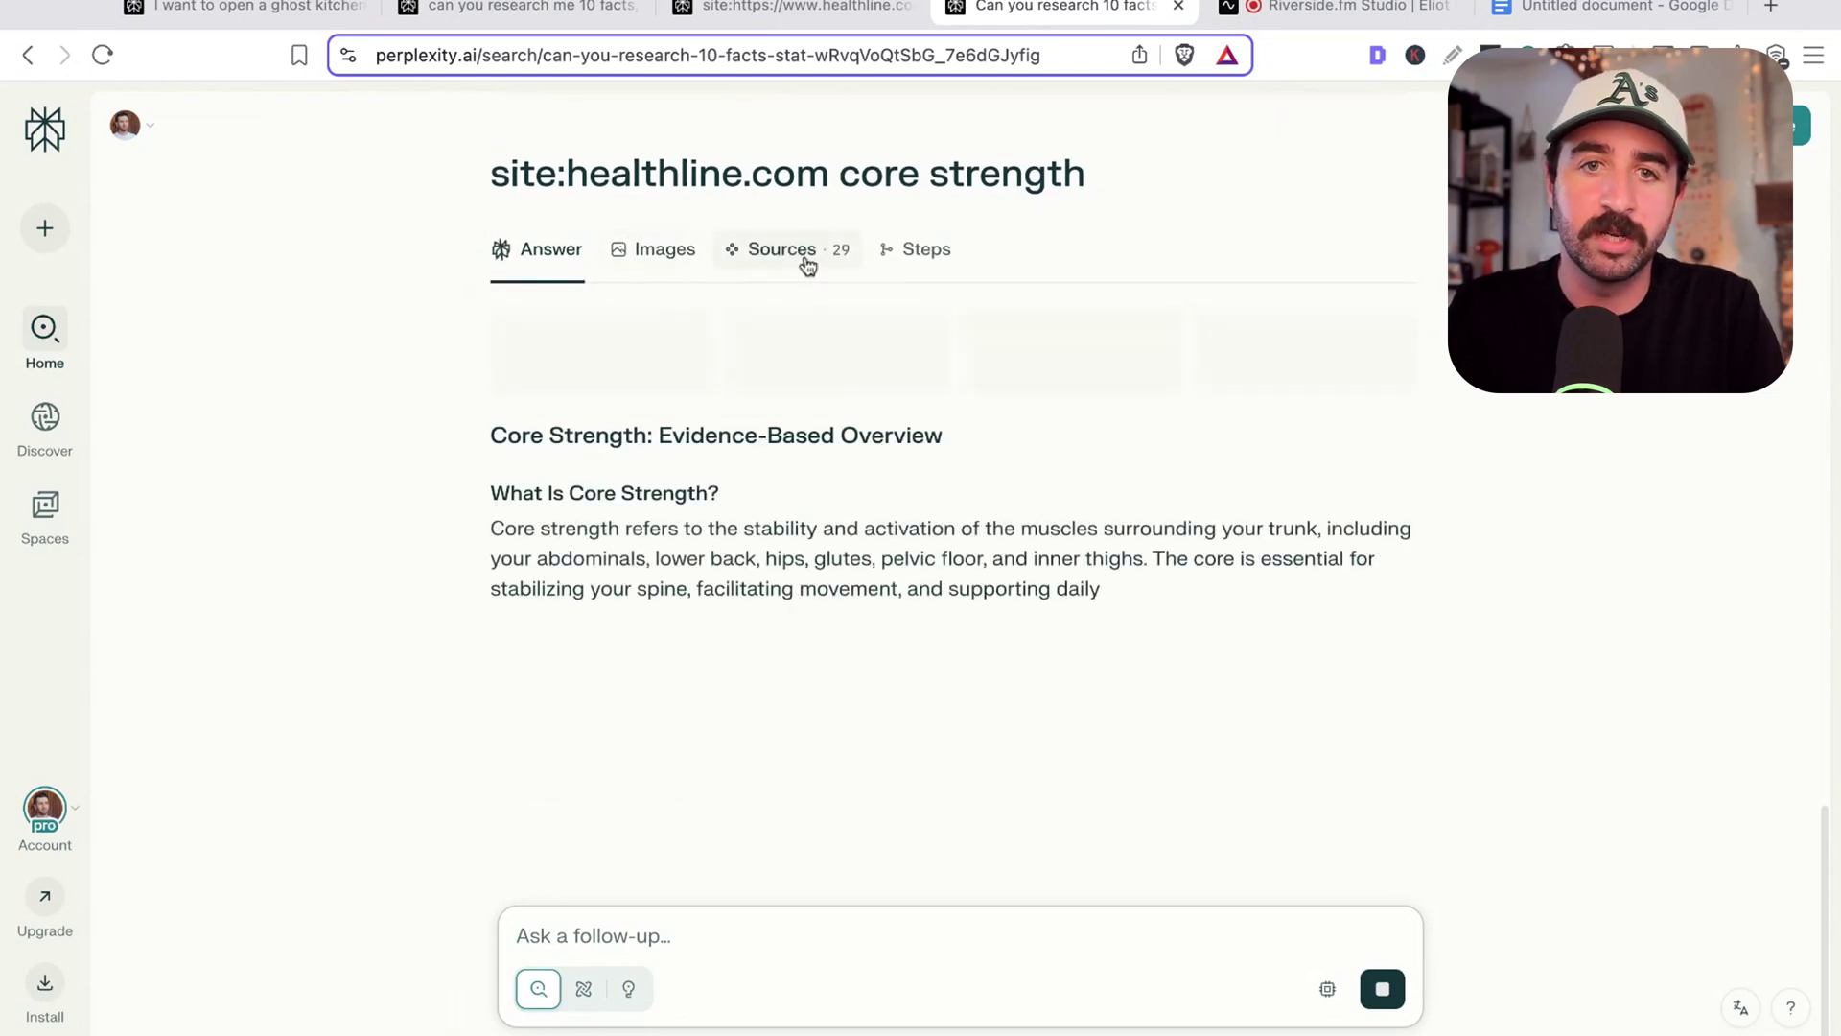
click(806, 259)
scroll(777, 479, down, 4)
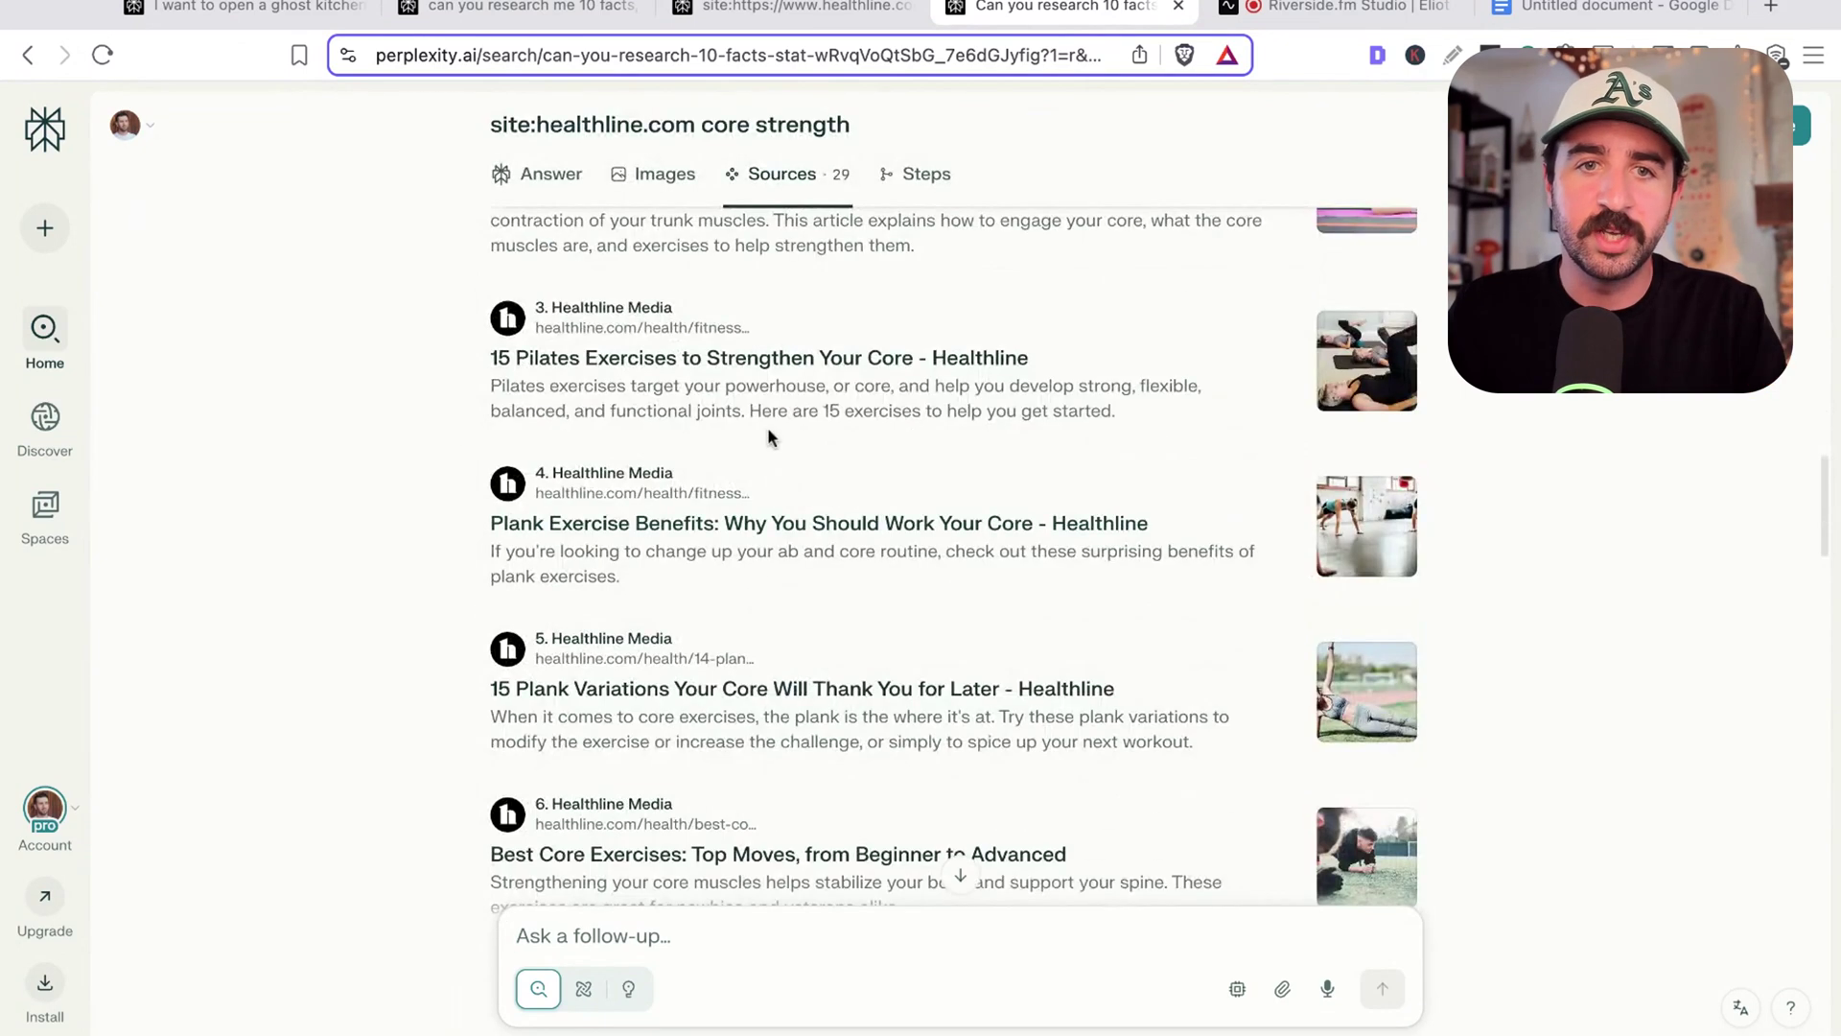
scroll(769, 436, up, 4)
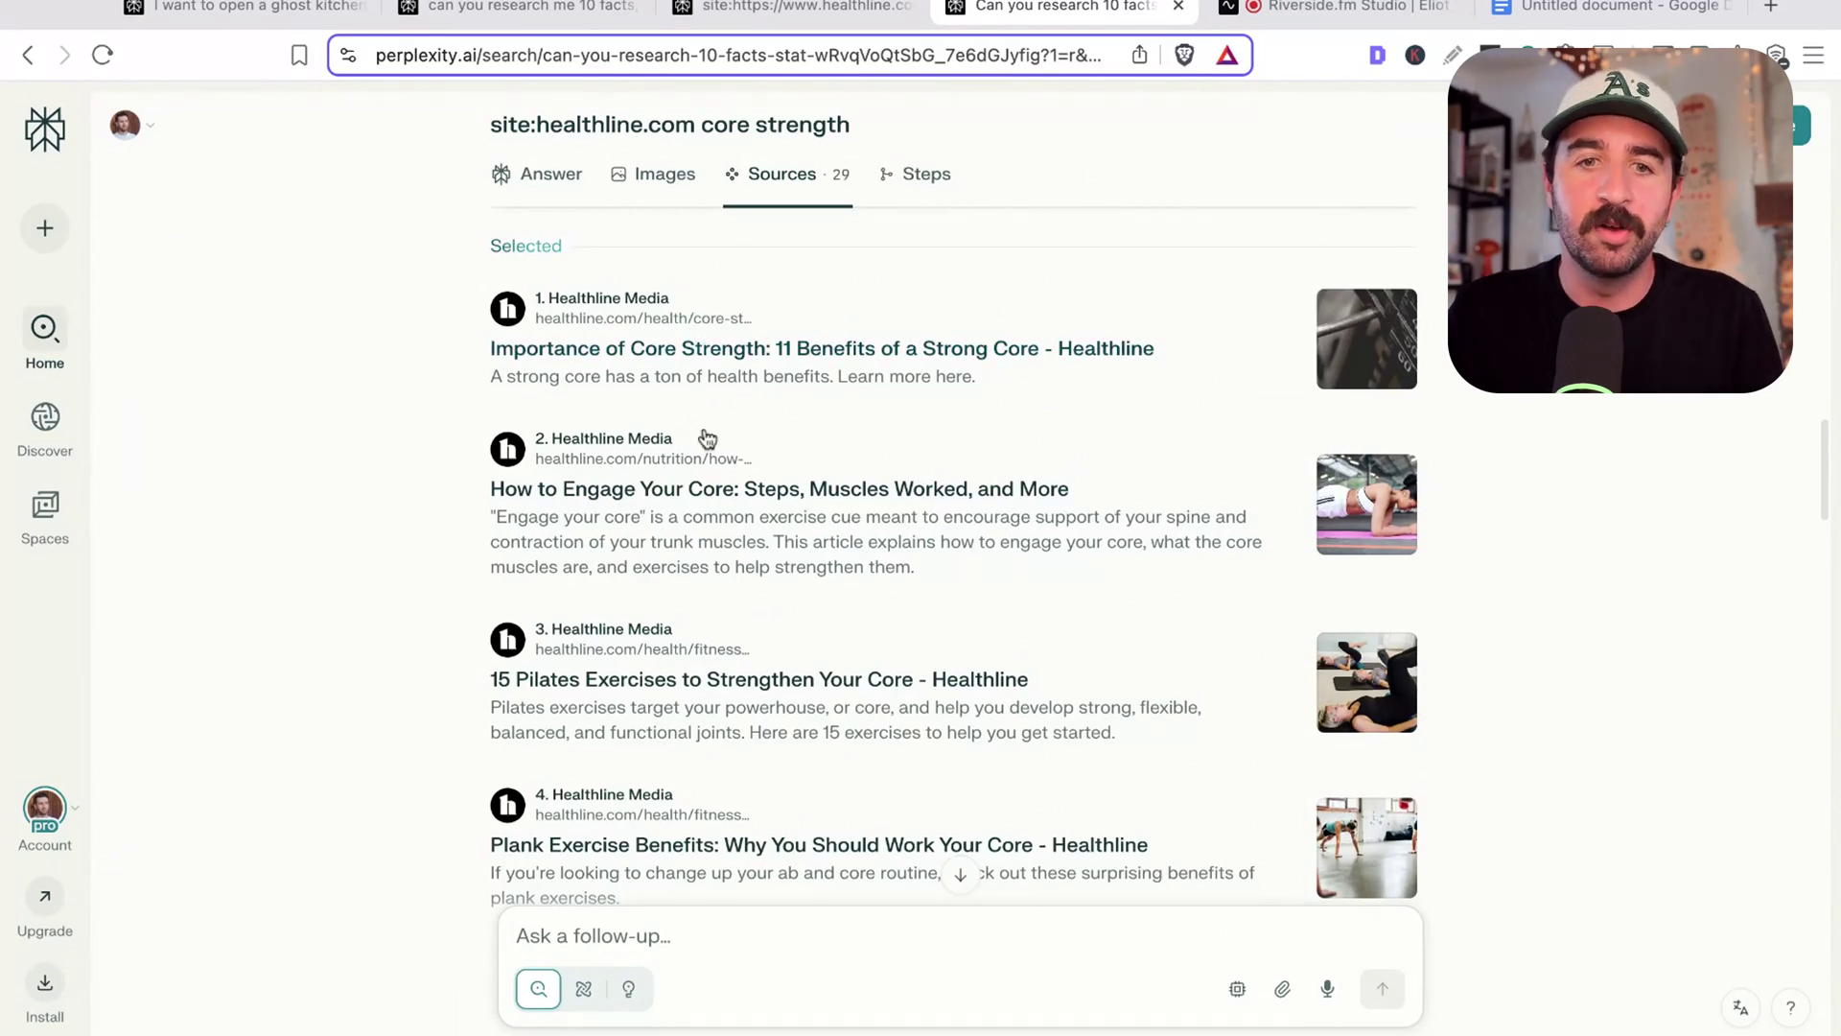
scroll(706, 546, down, 2)
click(545, 179)
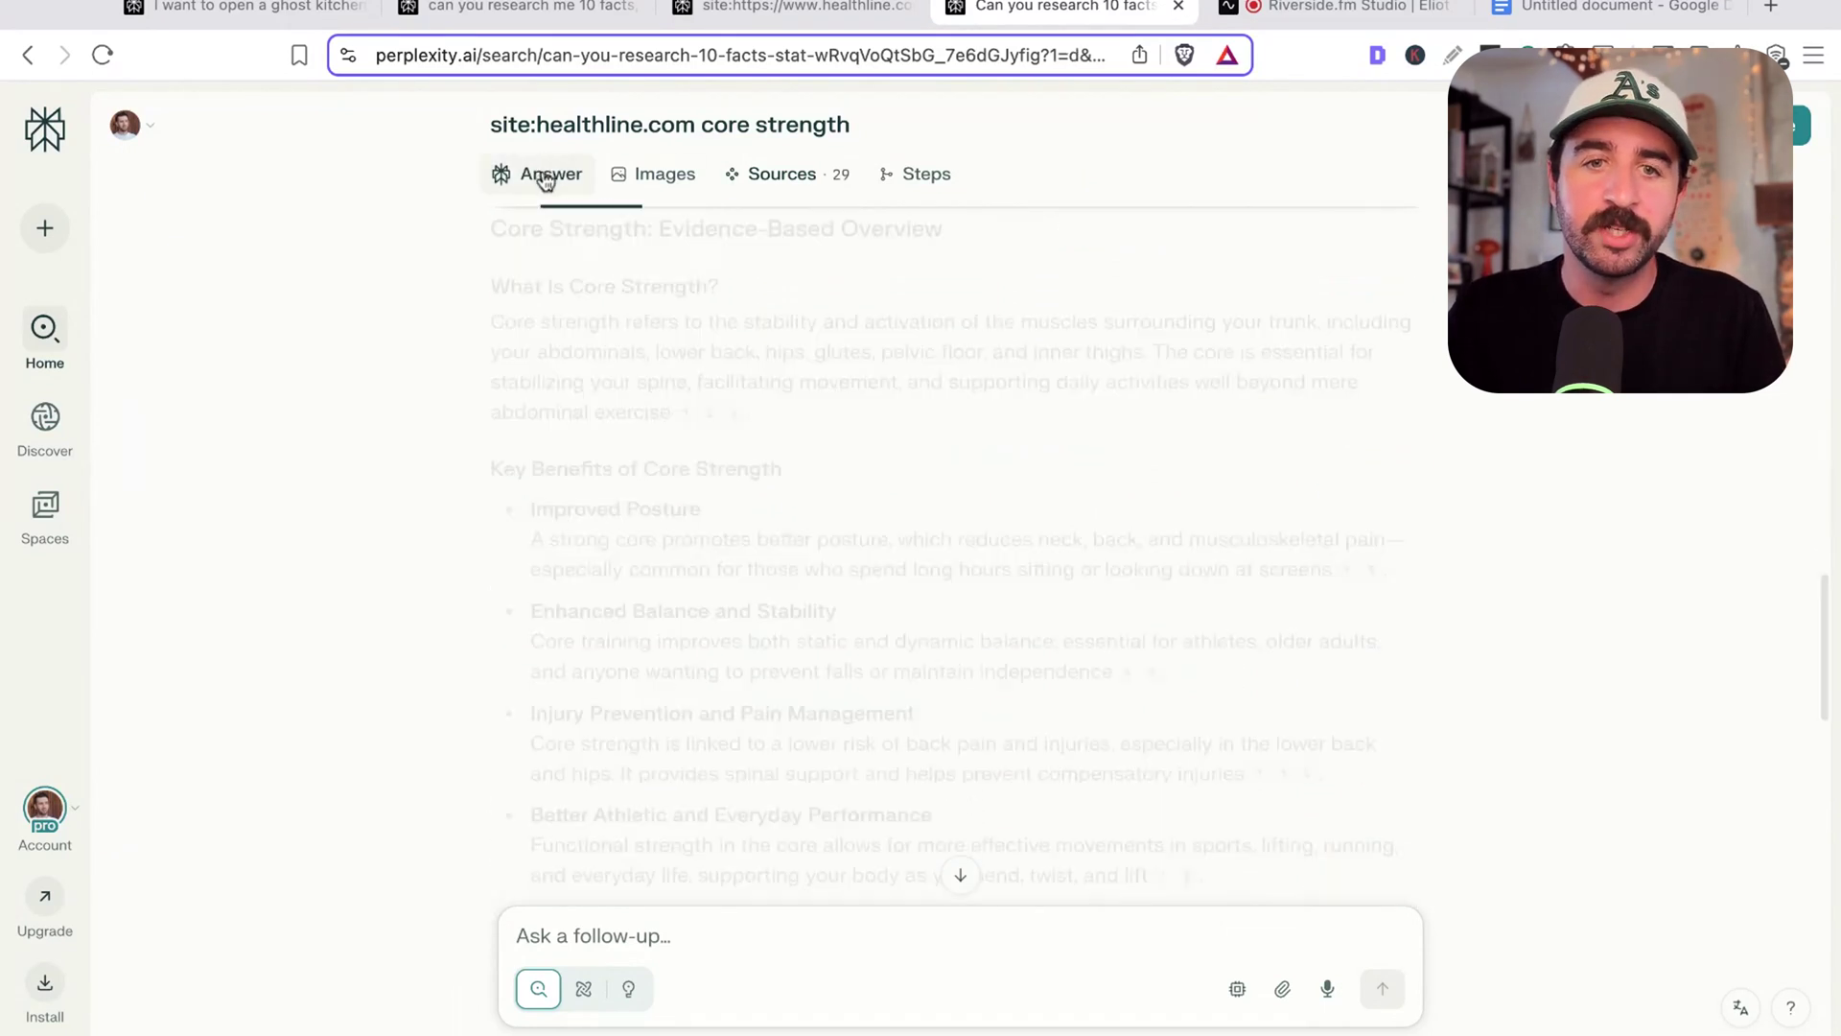
scroll(805, 624, down, 3)
mouse_move(1154, 667)
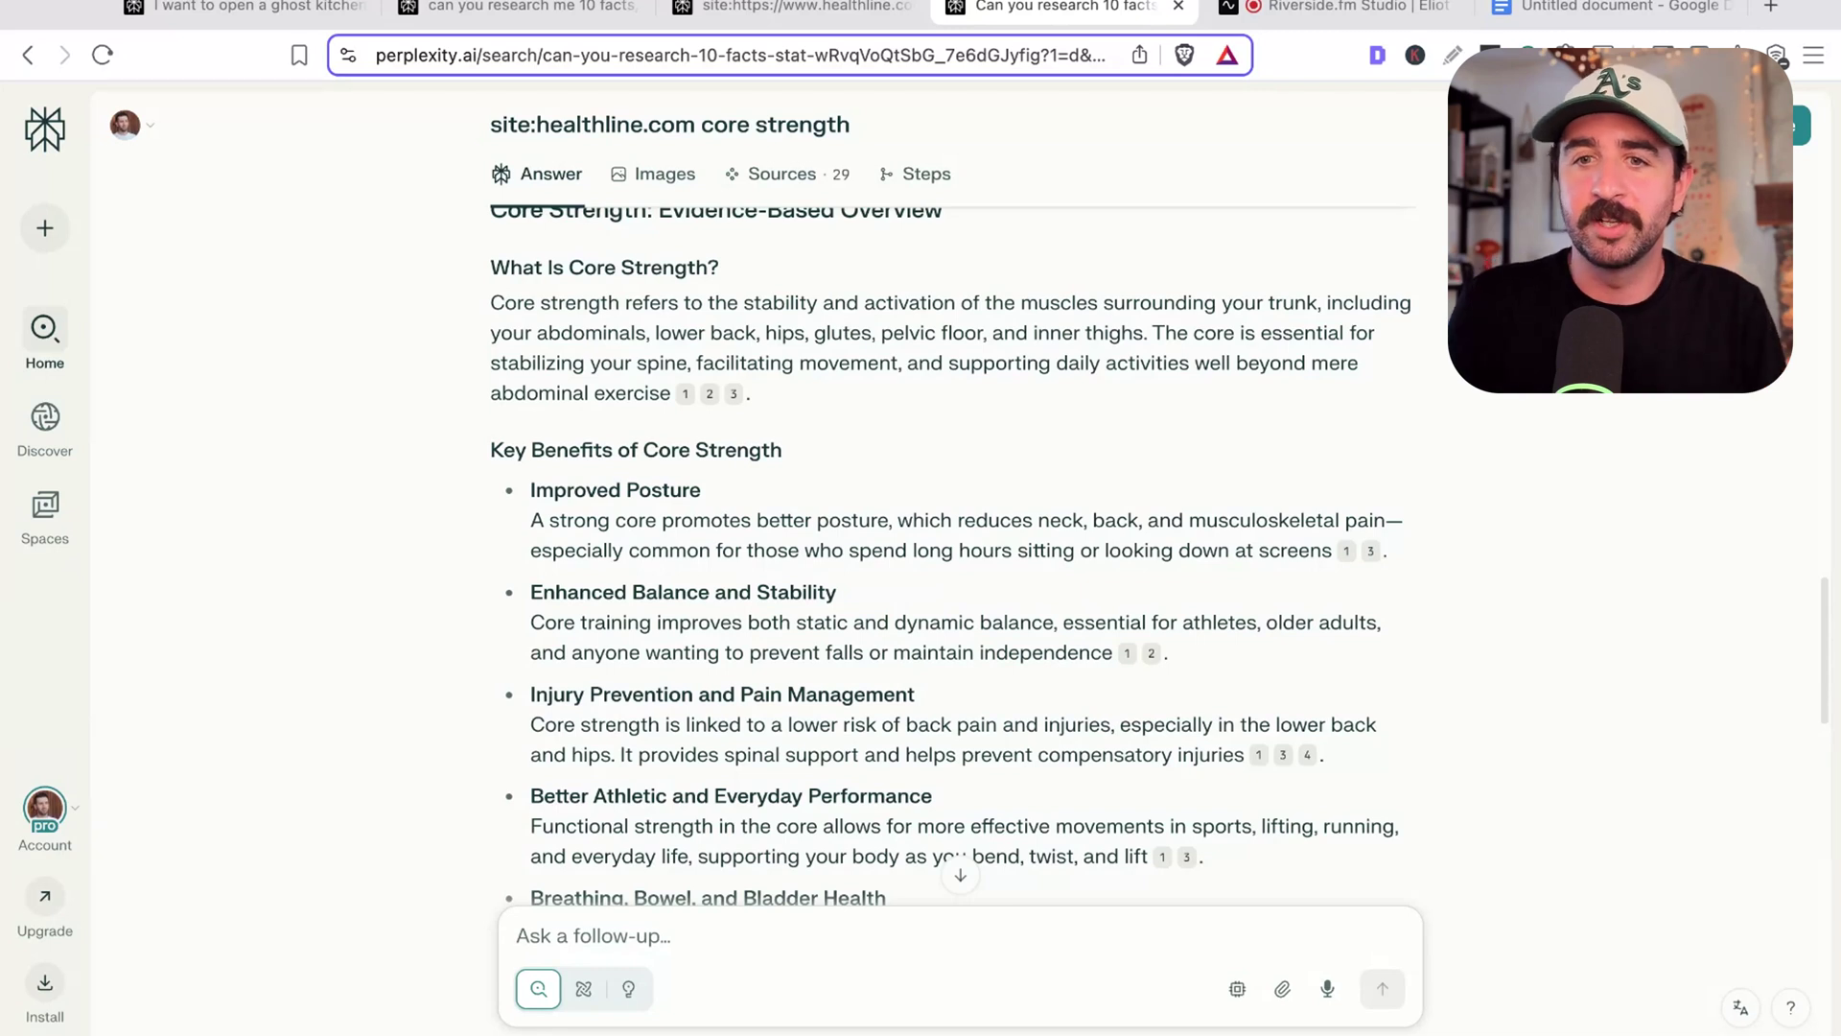
scroll(866, 513, down, 2)
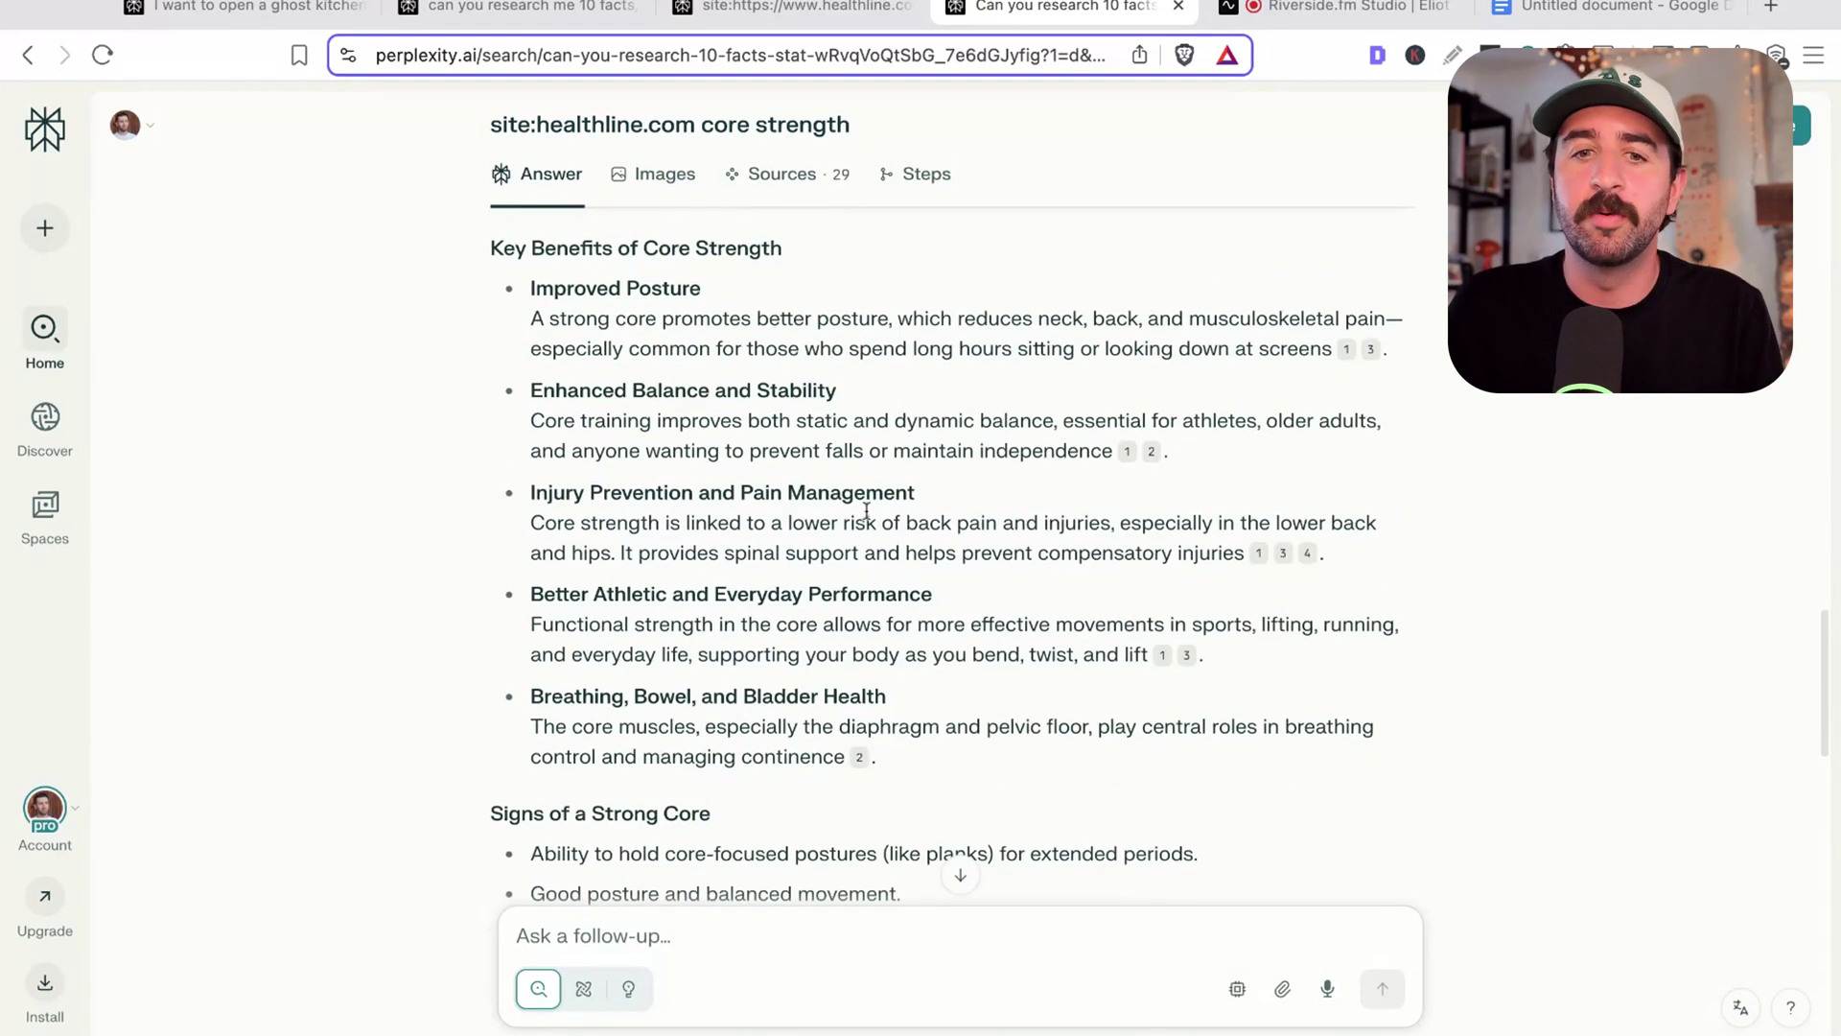
scroll(828, 479, down, 1)
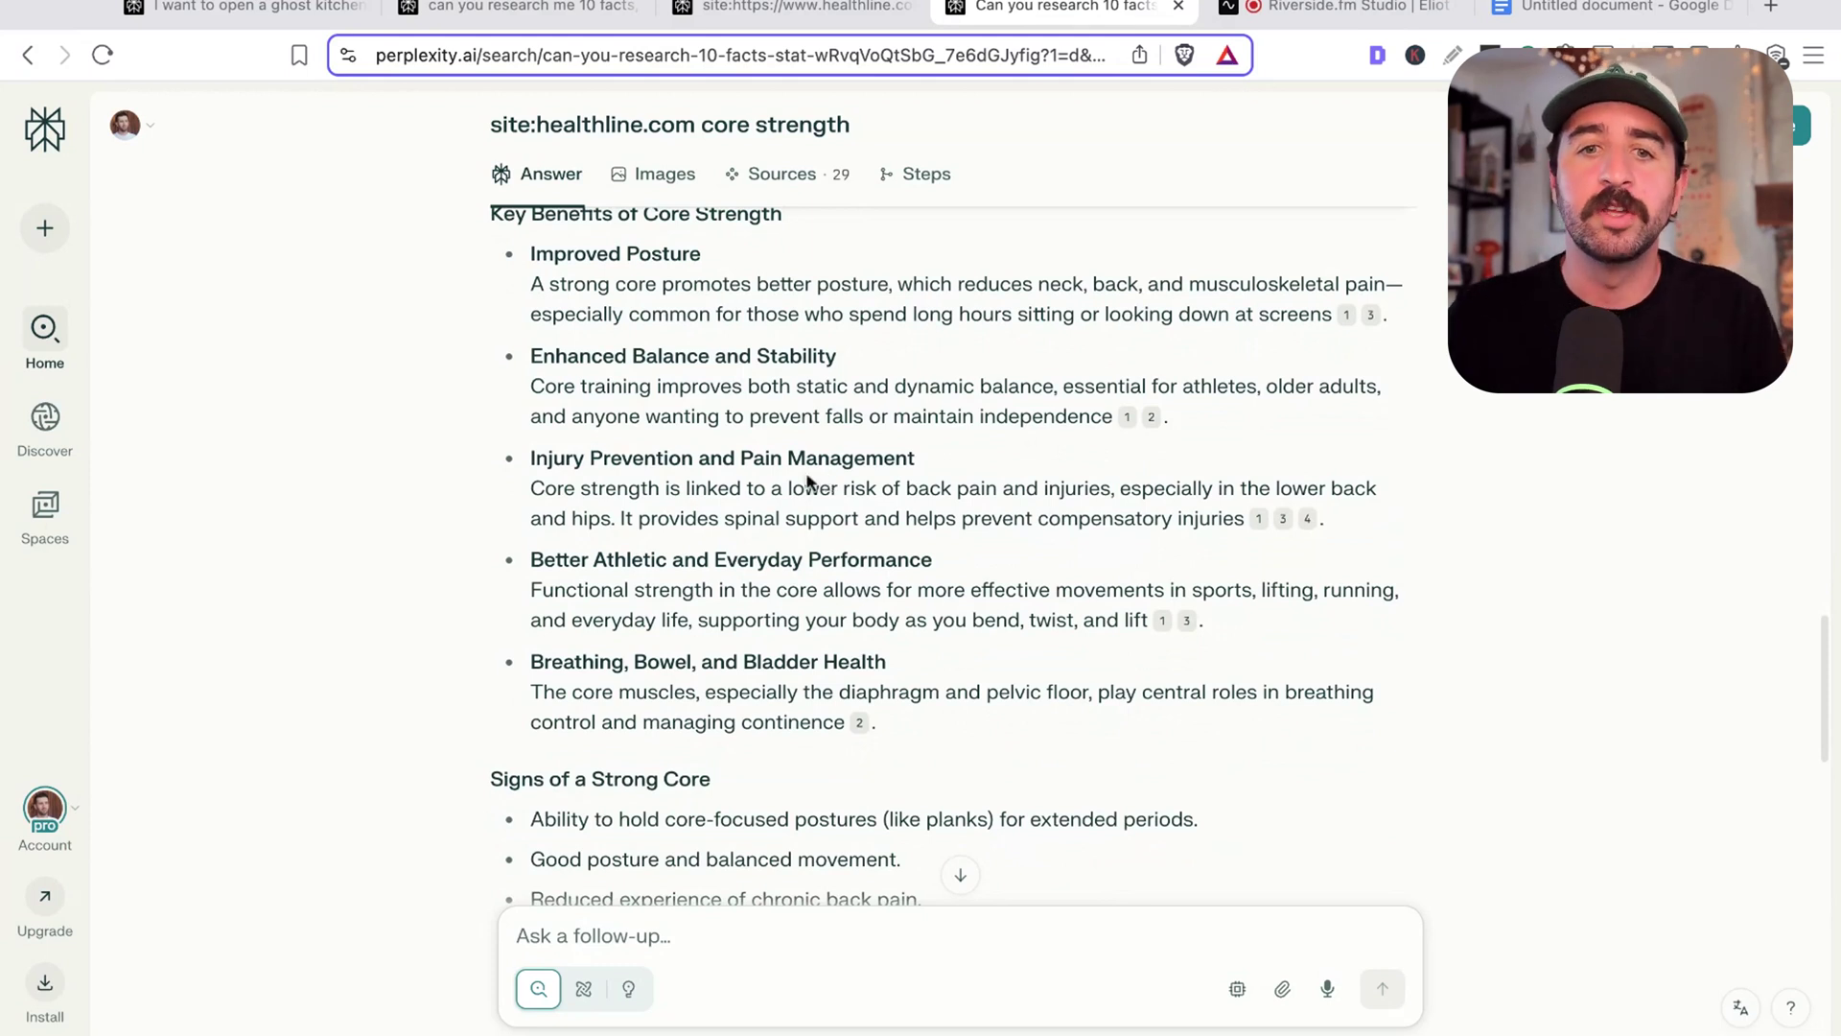
scroll(808, 481, down, 2)
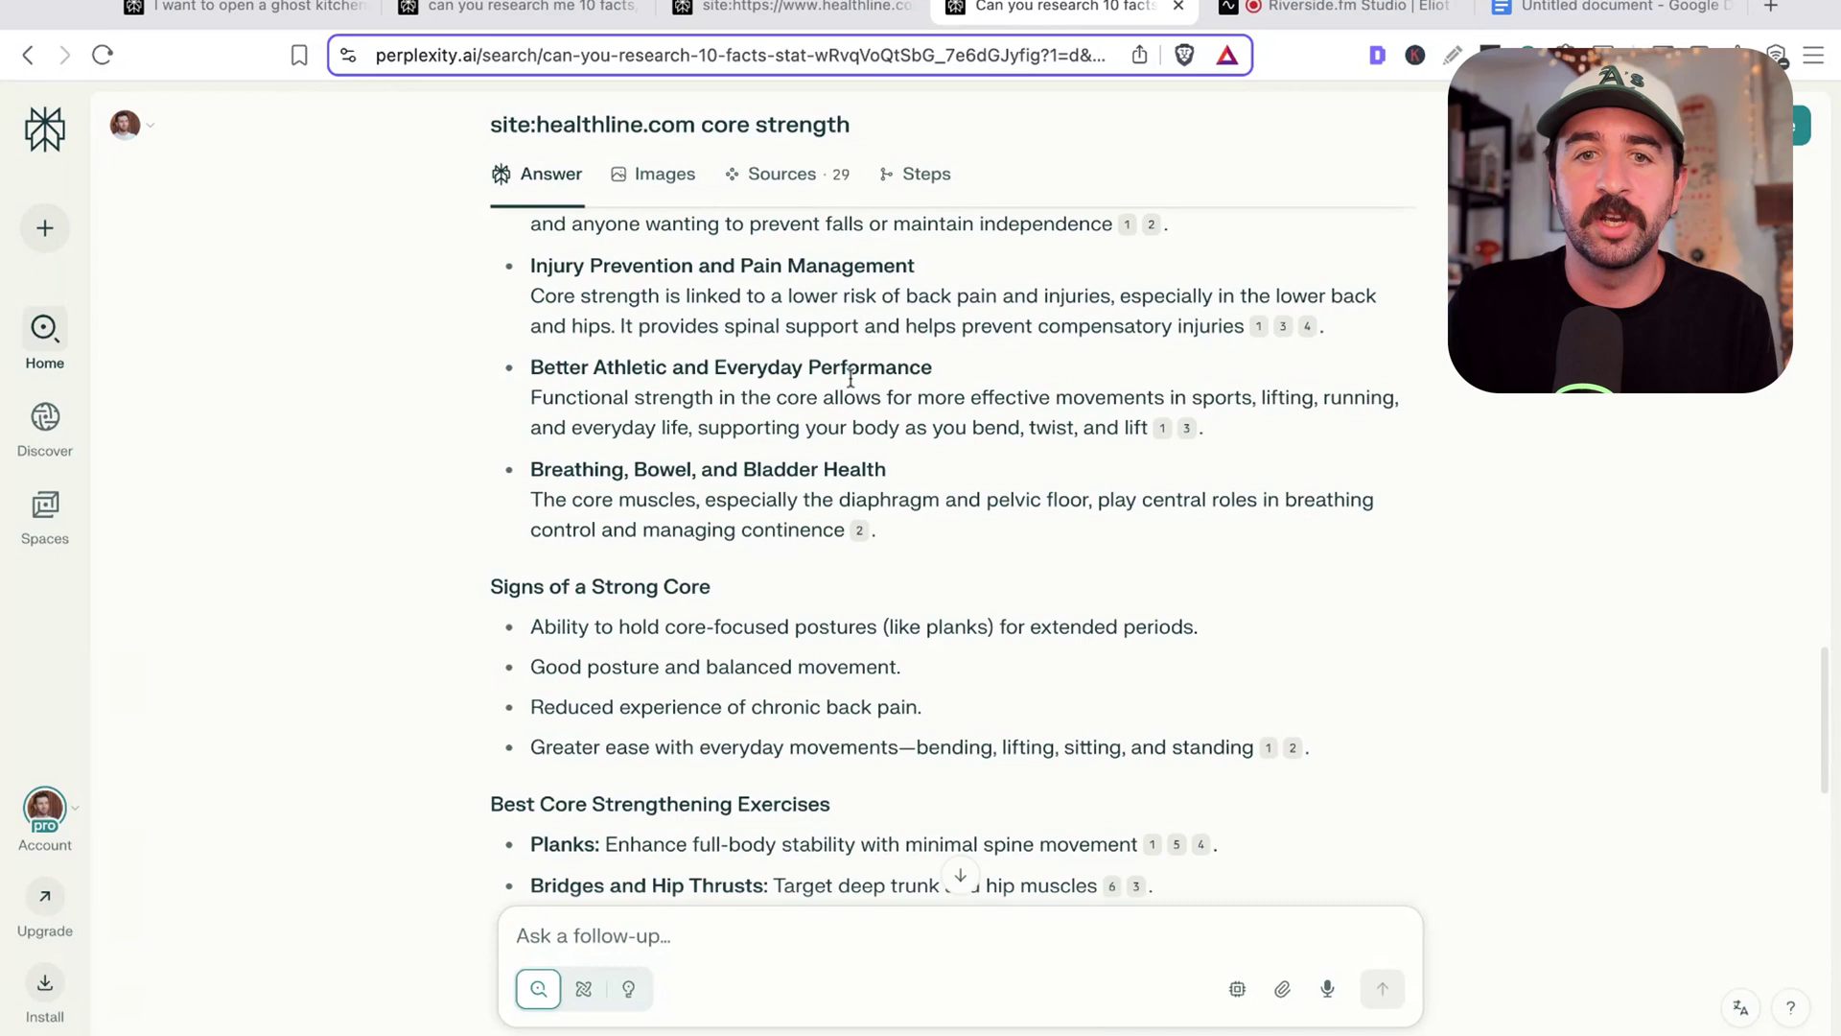
scroll(851, 379, down, 14)
scroll(849, 661, up, 4)
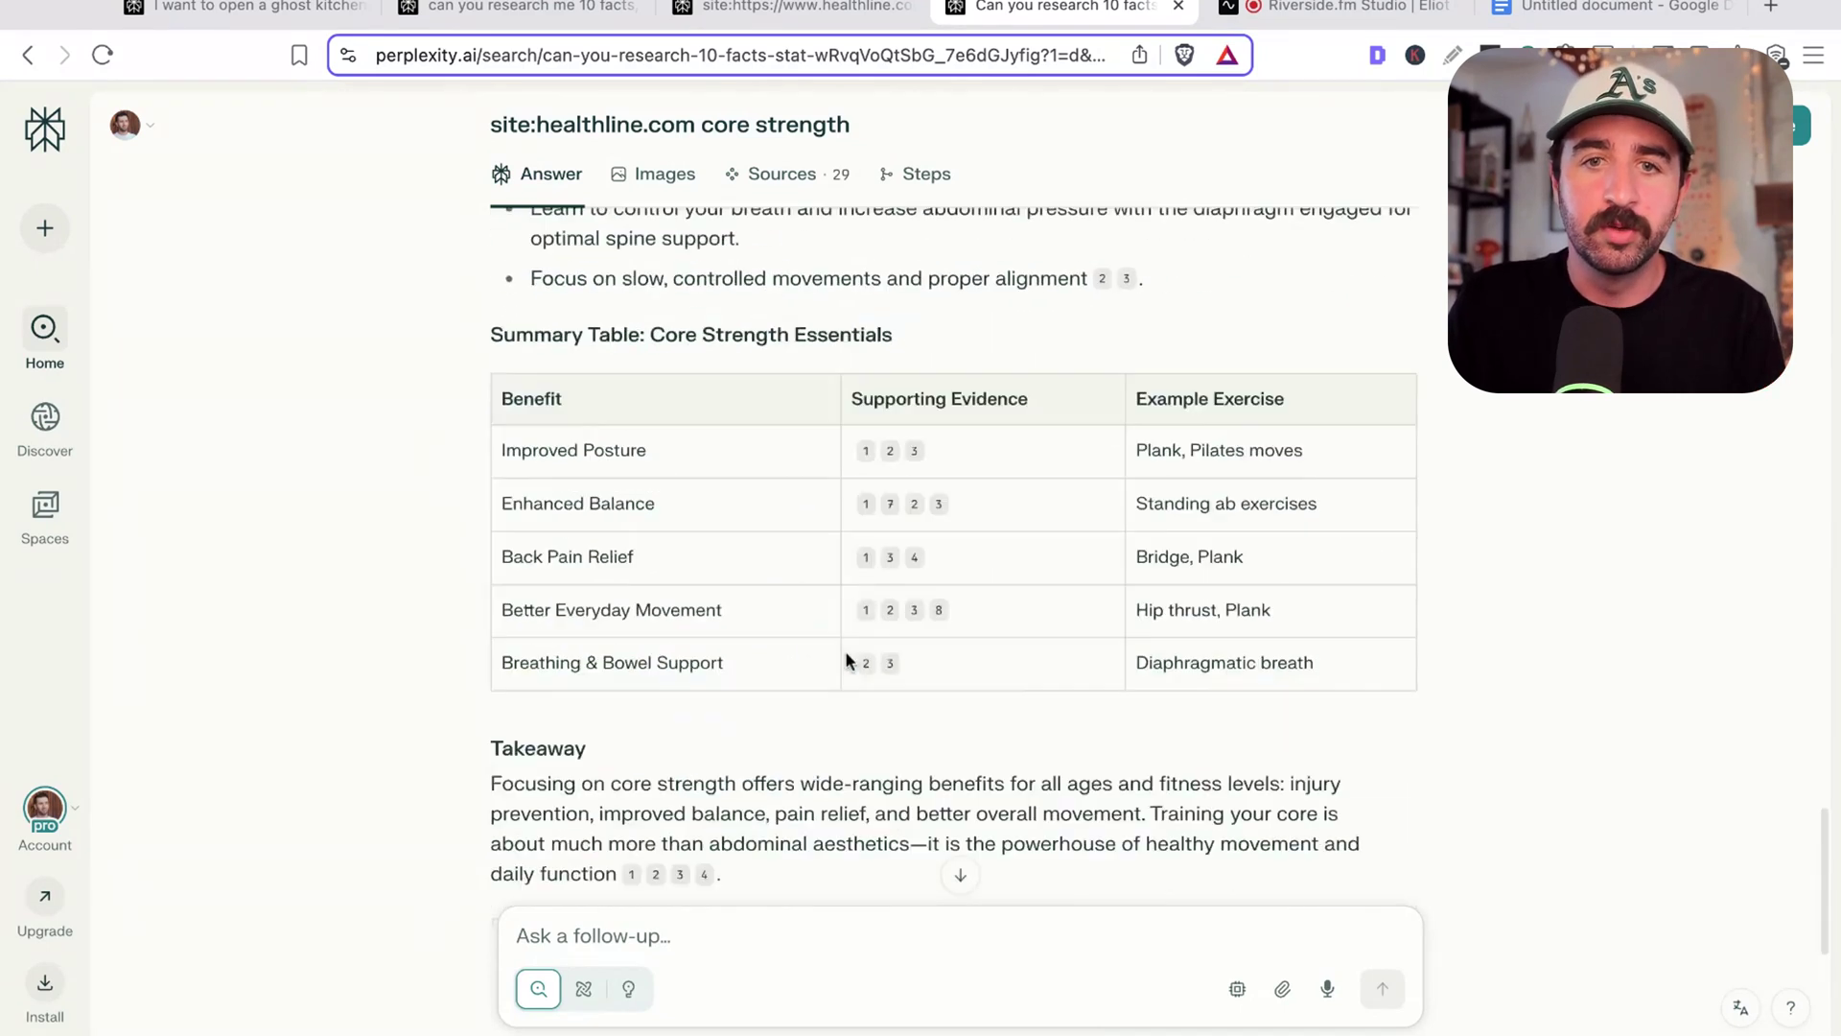
scroll(845, 656, down, 1)
scroll(1198, 374, down, 5)
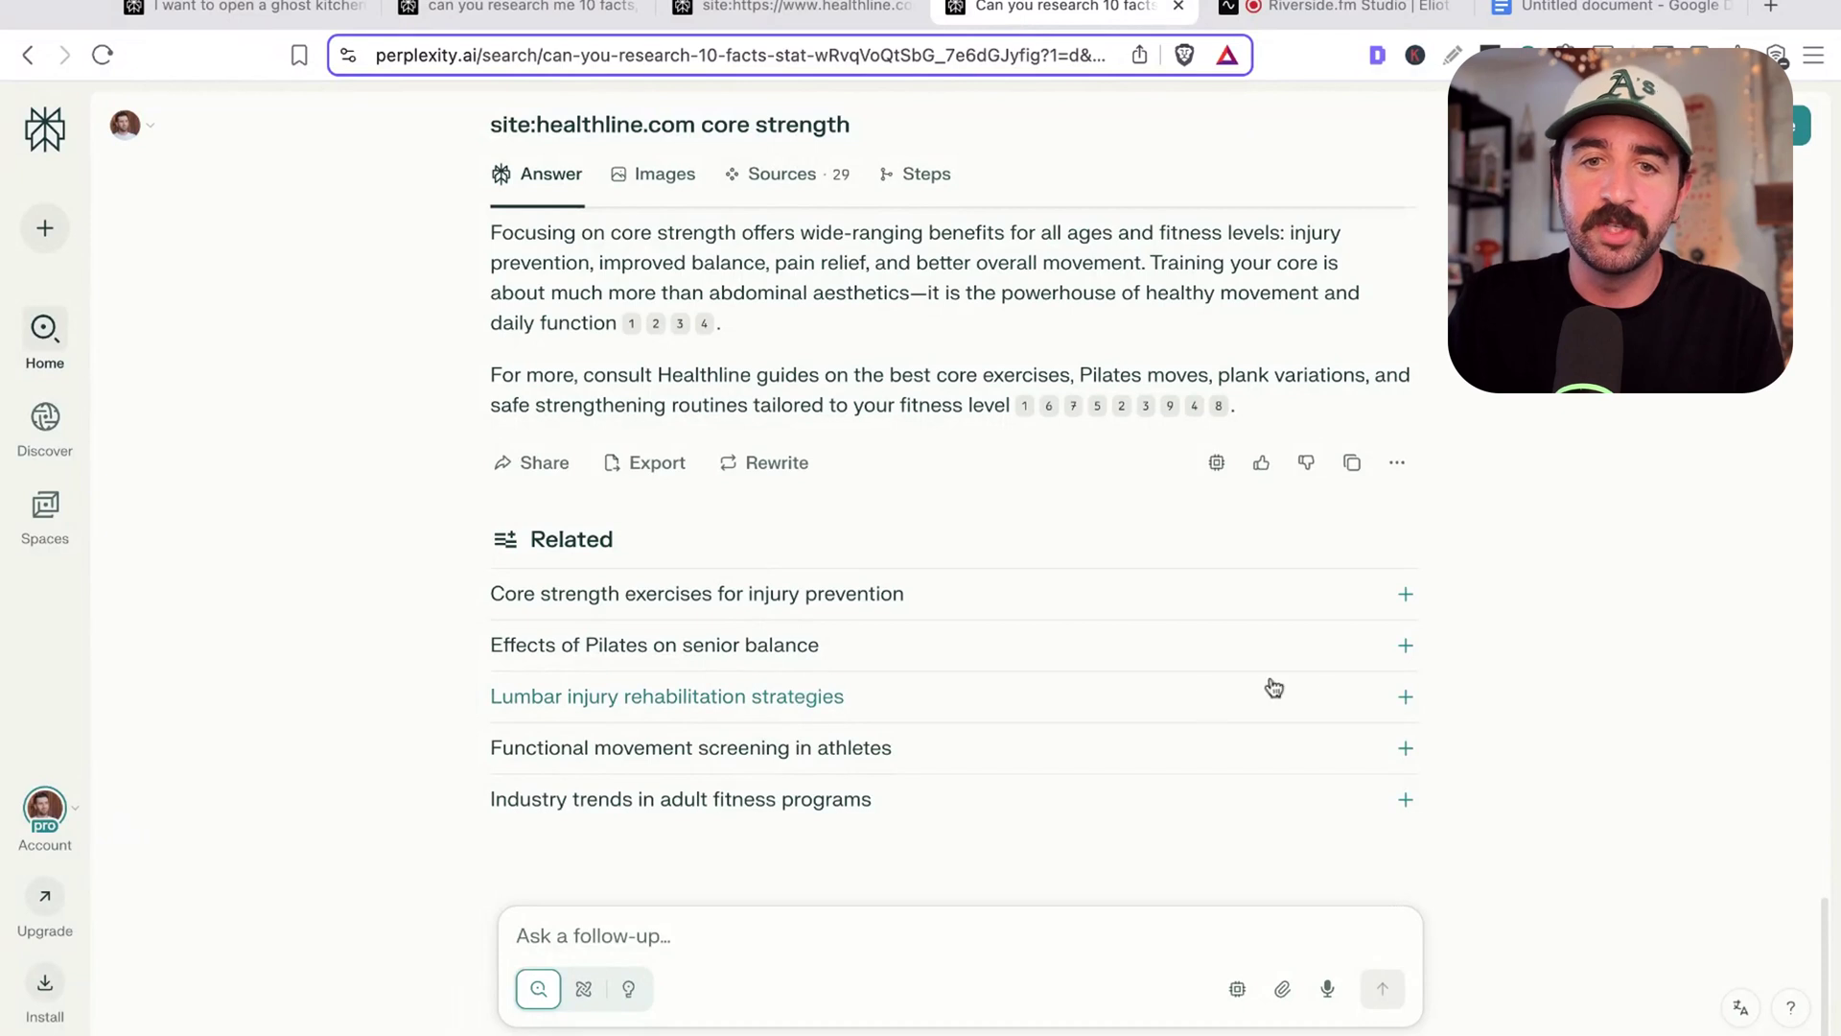
Open the related question 'Effects of Pilates on senior balance' and scroll through its answer
click(1378, 668)
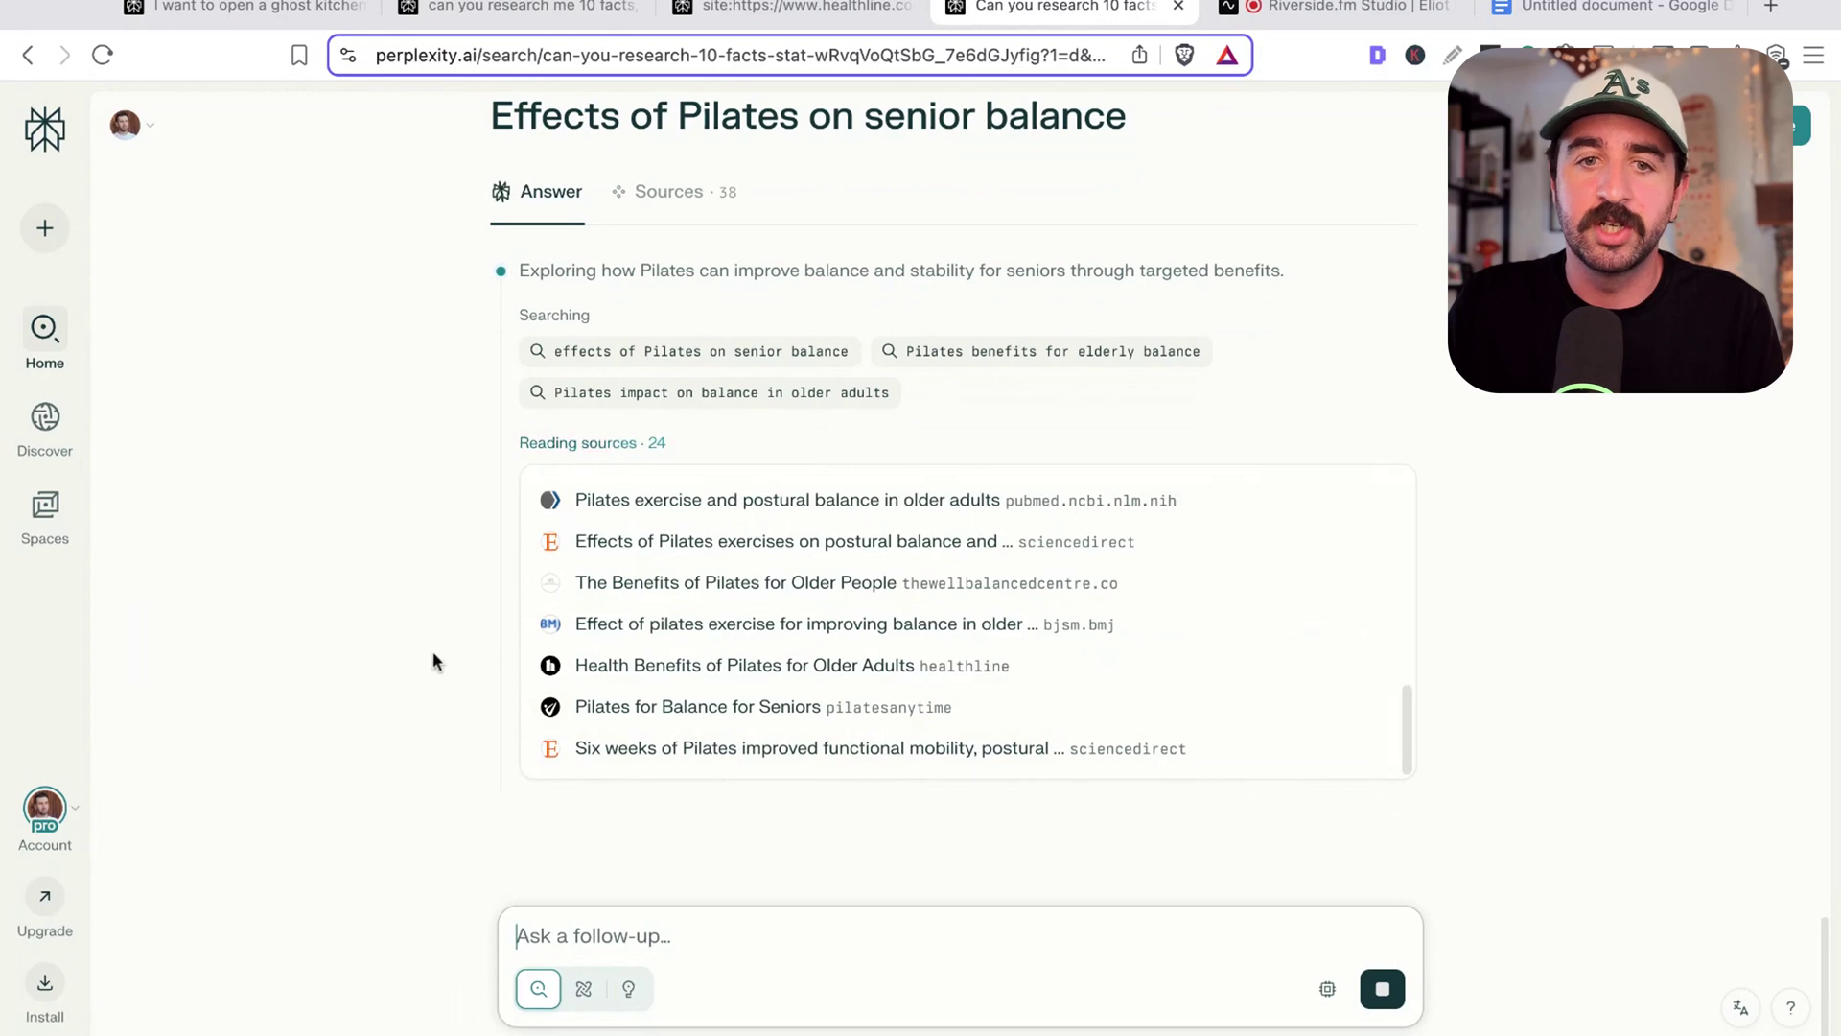
scroll(504, 652, up, 8)
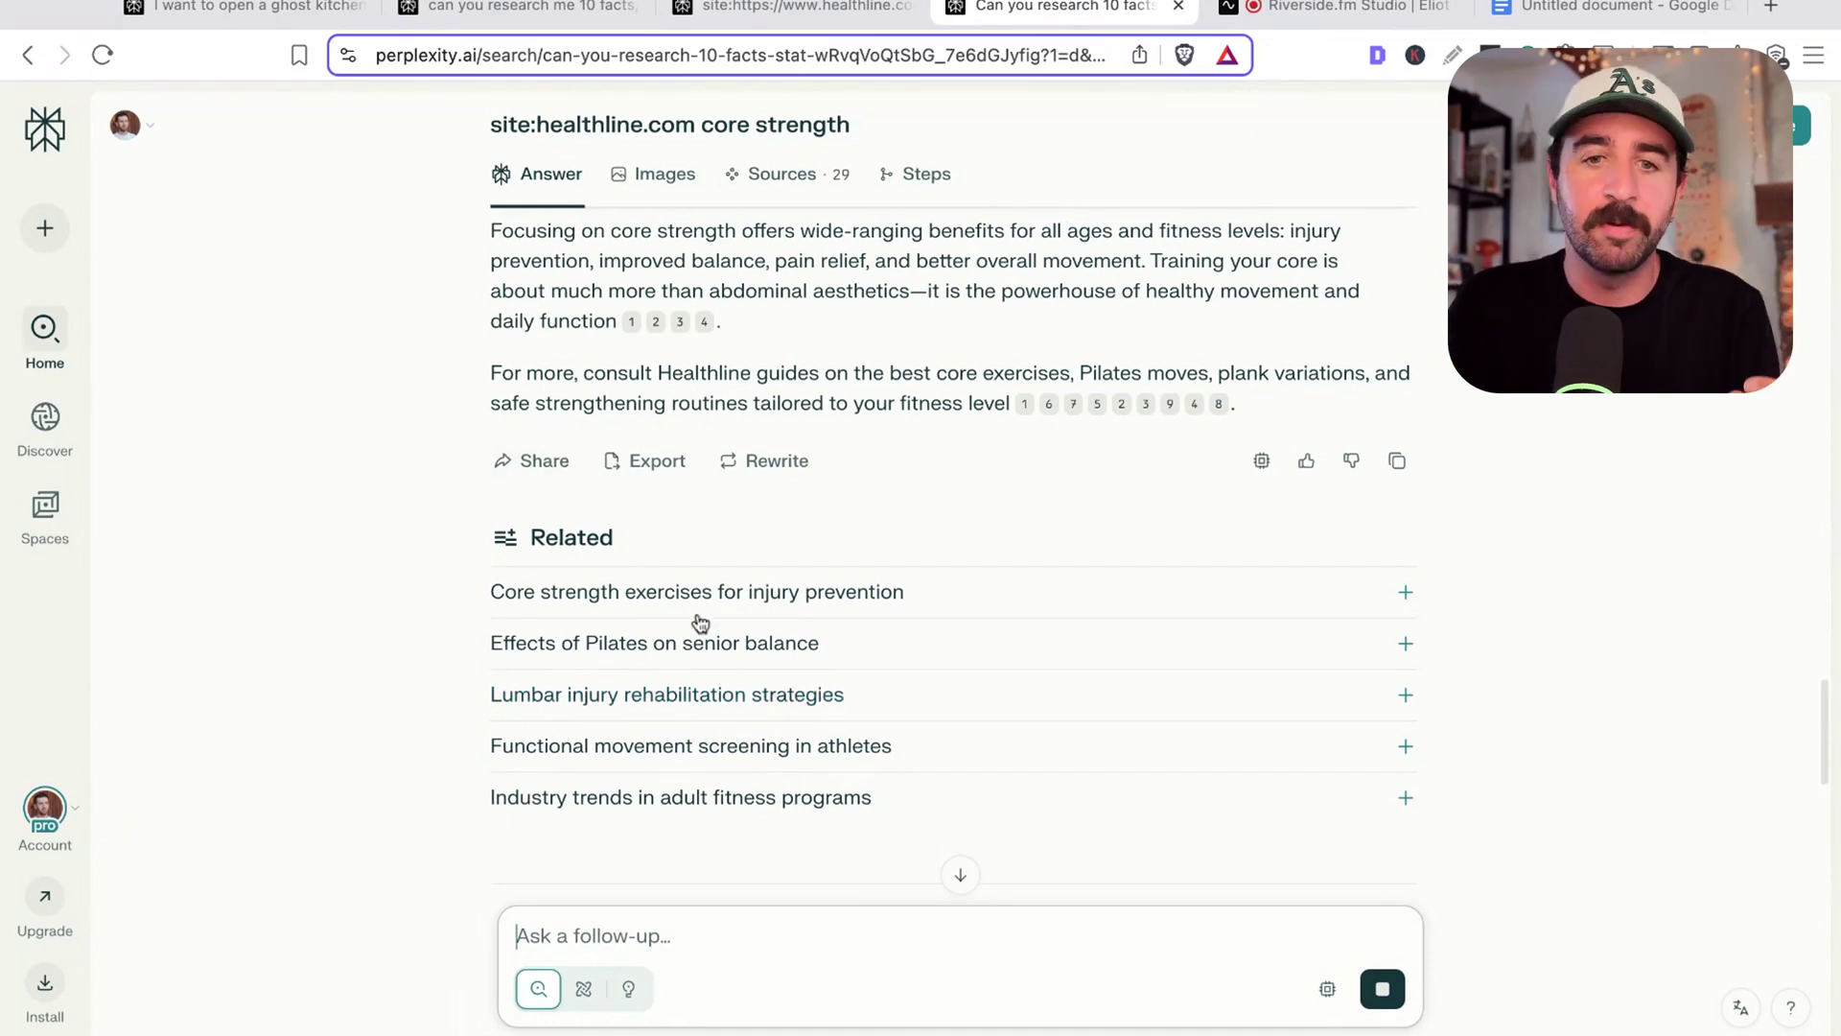
scroll(412, 606, down, 10)
scroll(412, 606, down, 10)
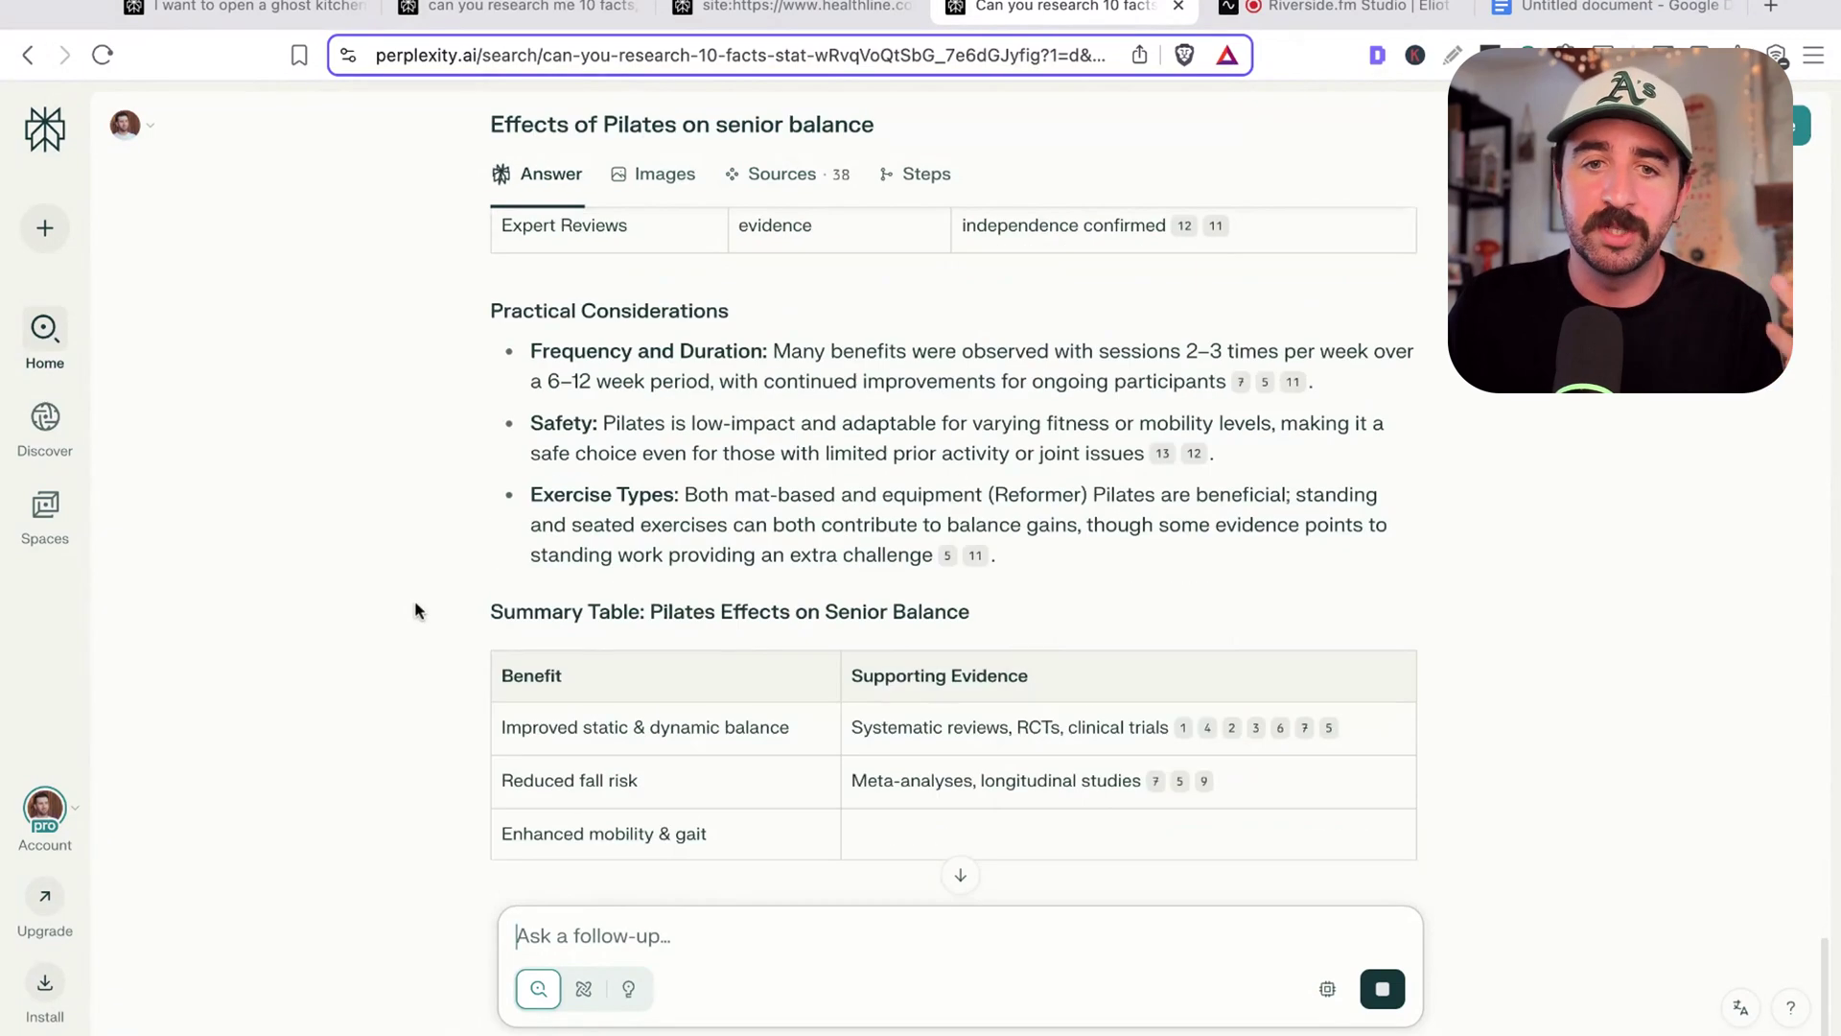
scroll(462, 676, down, 3)
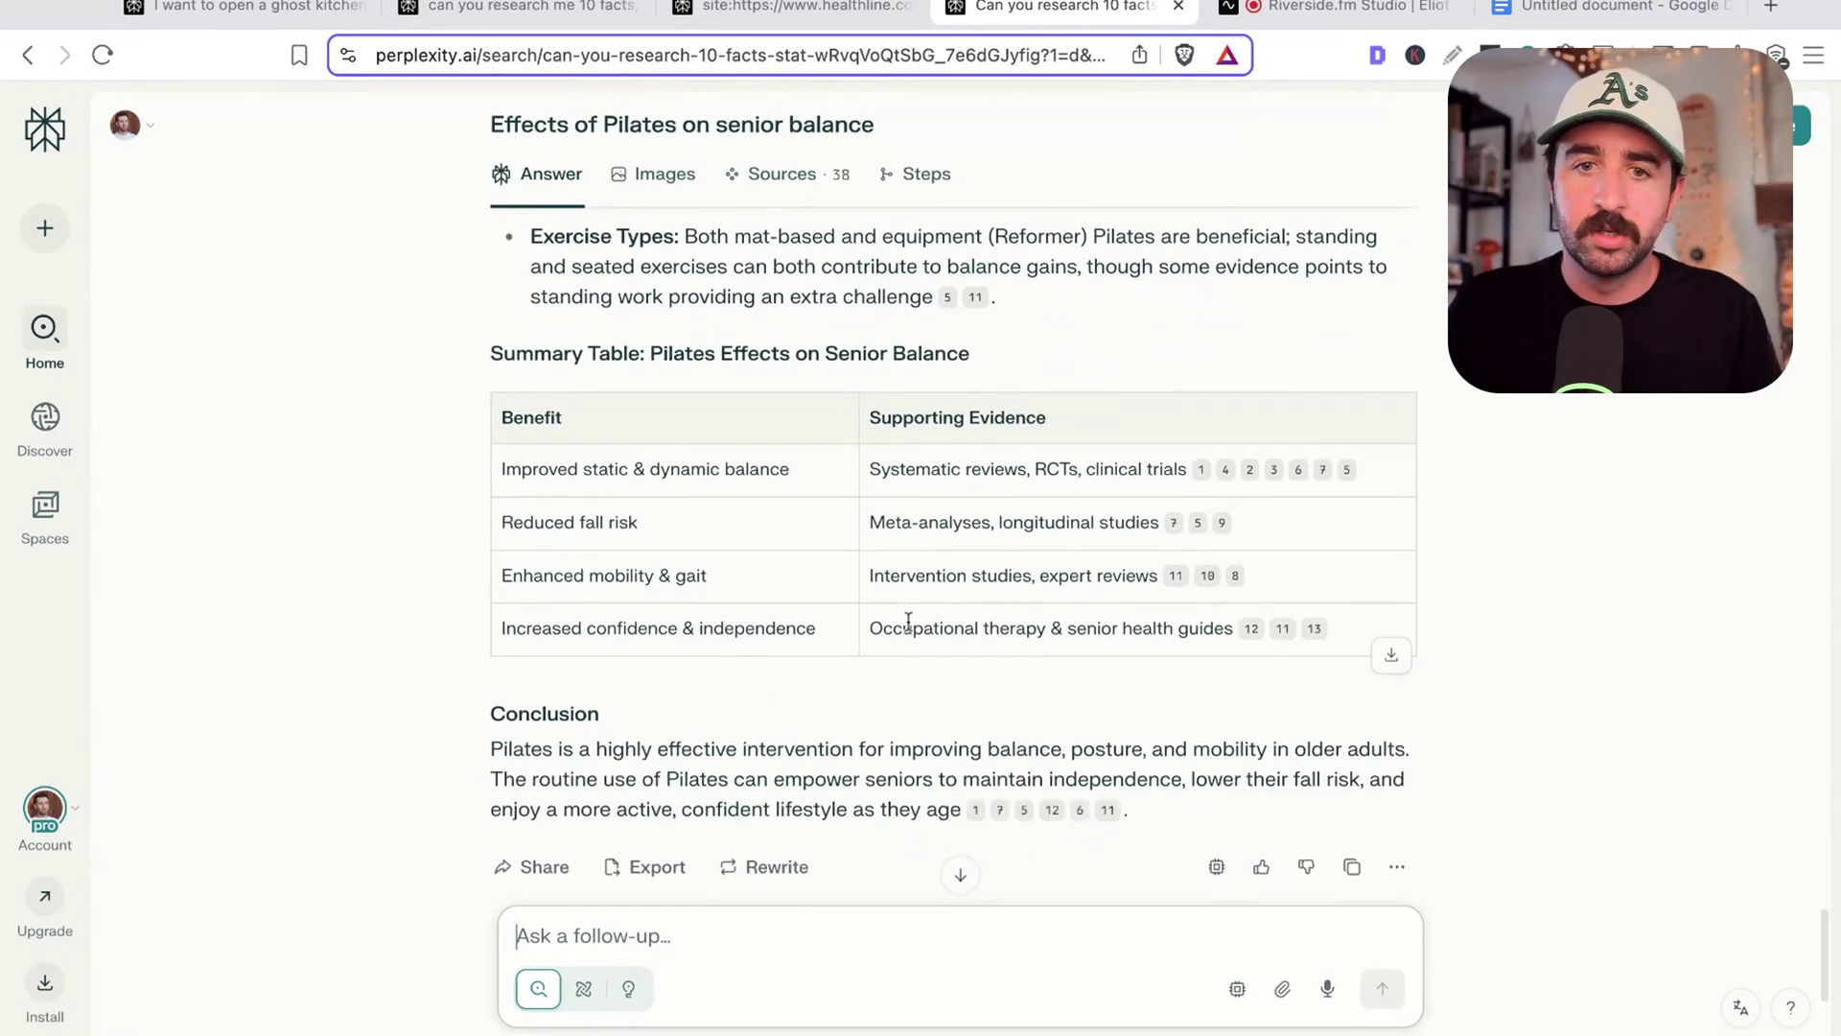
scroll(910, 530, down, 5)
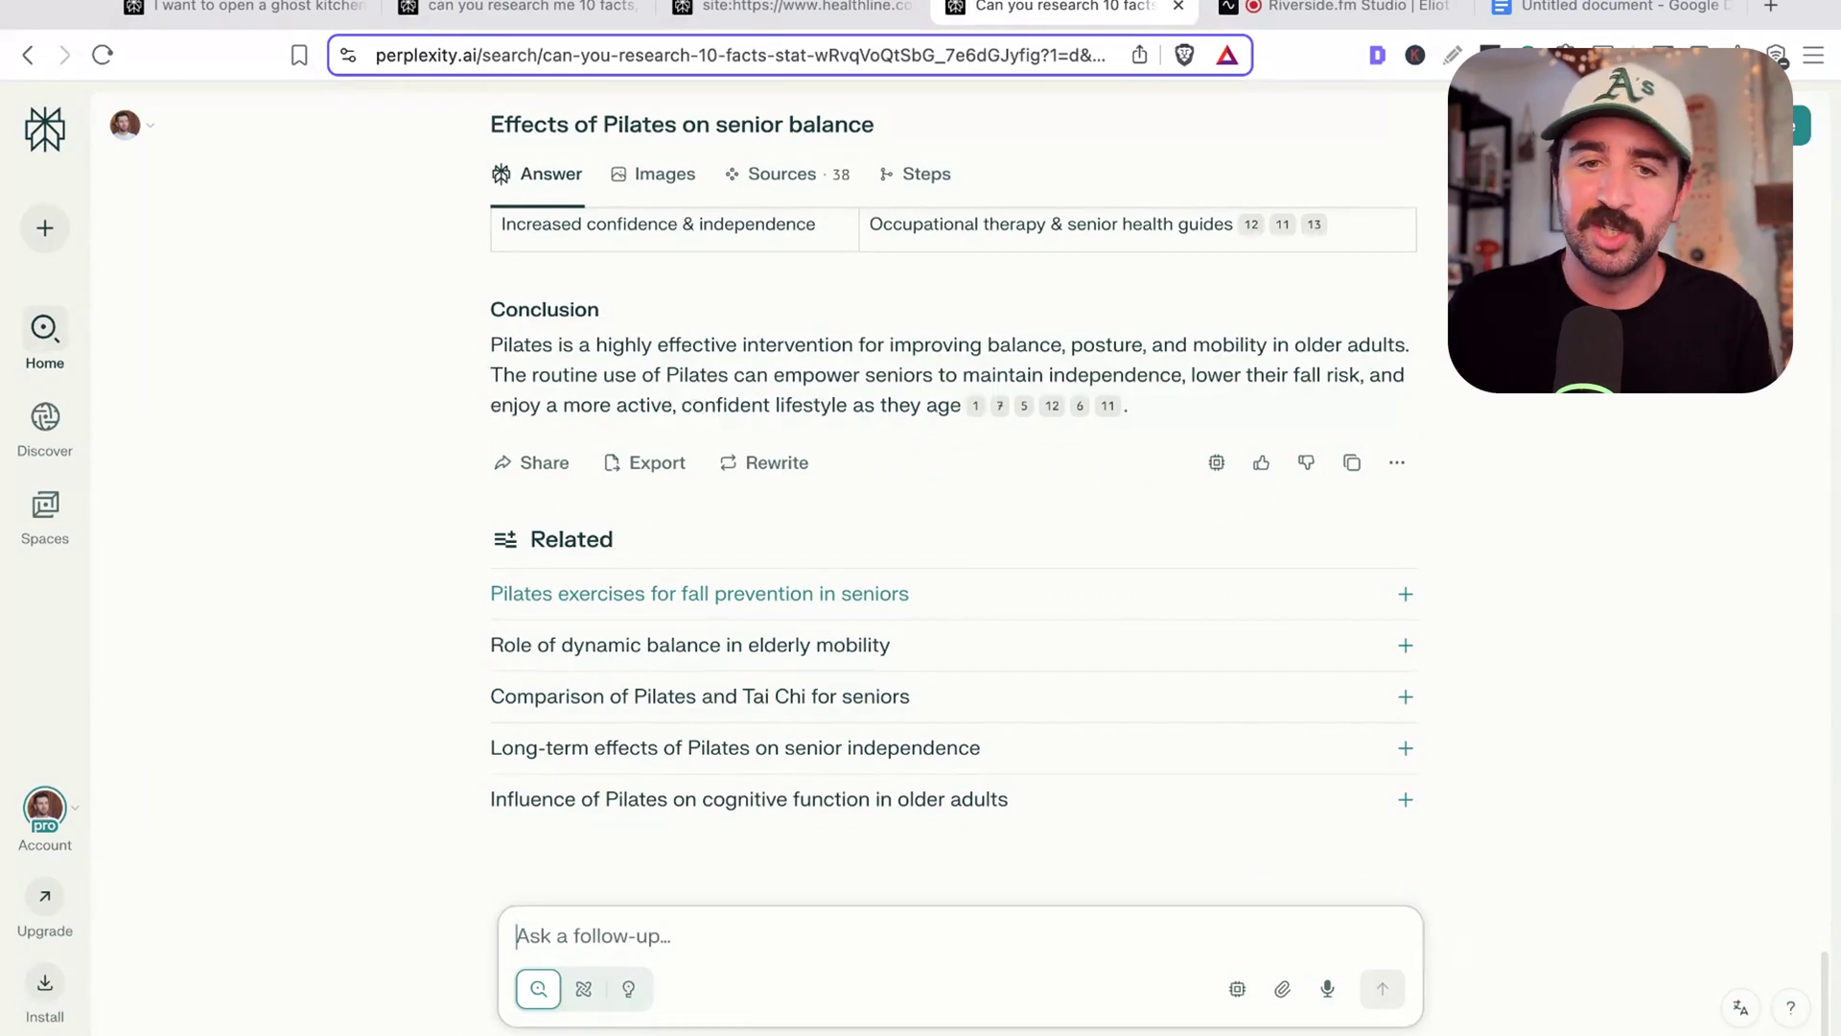
In Research mode, paste the detailed core-strength personal-training prompt and submit it
click(587, 995)
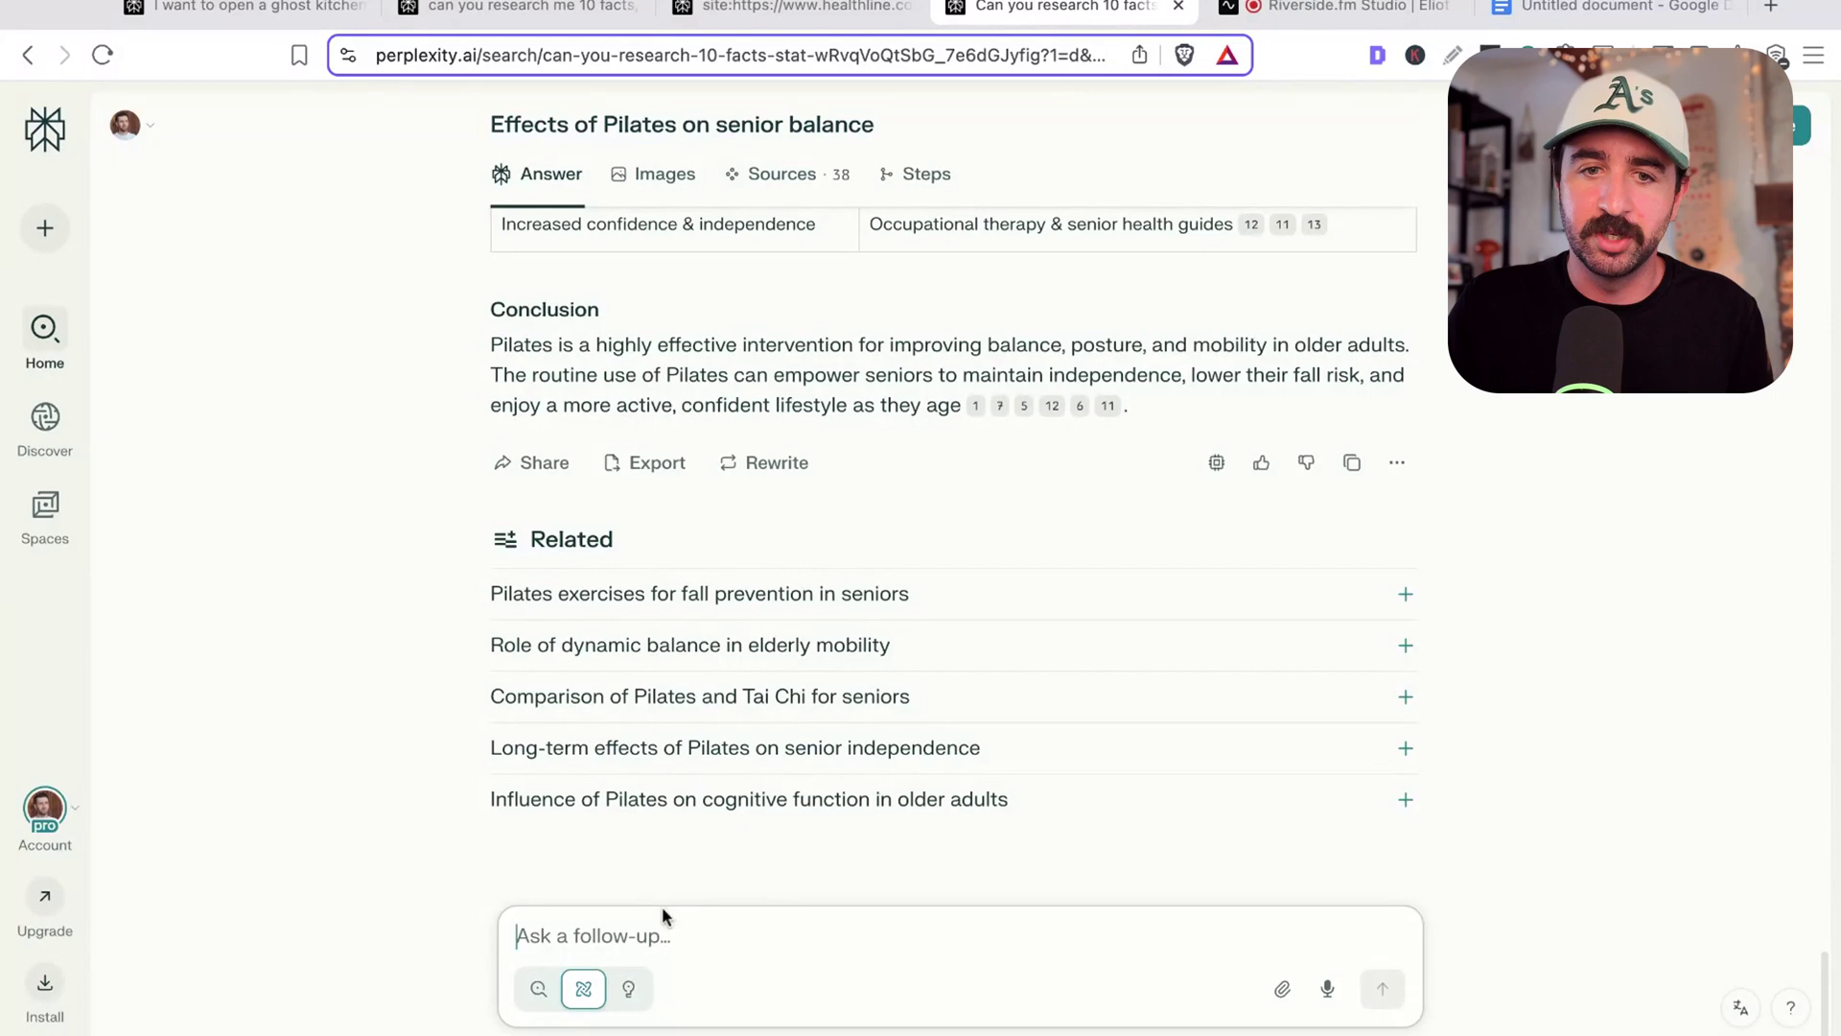
key(super+v)
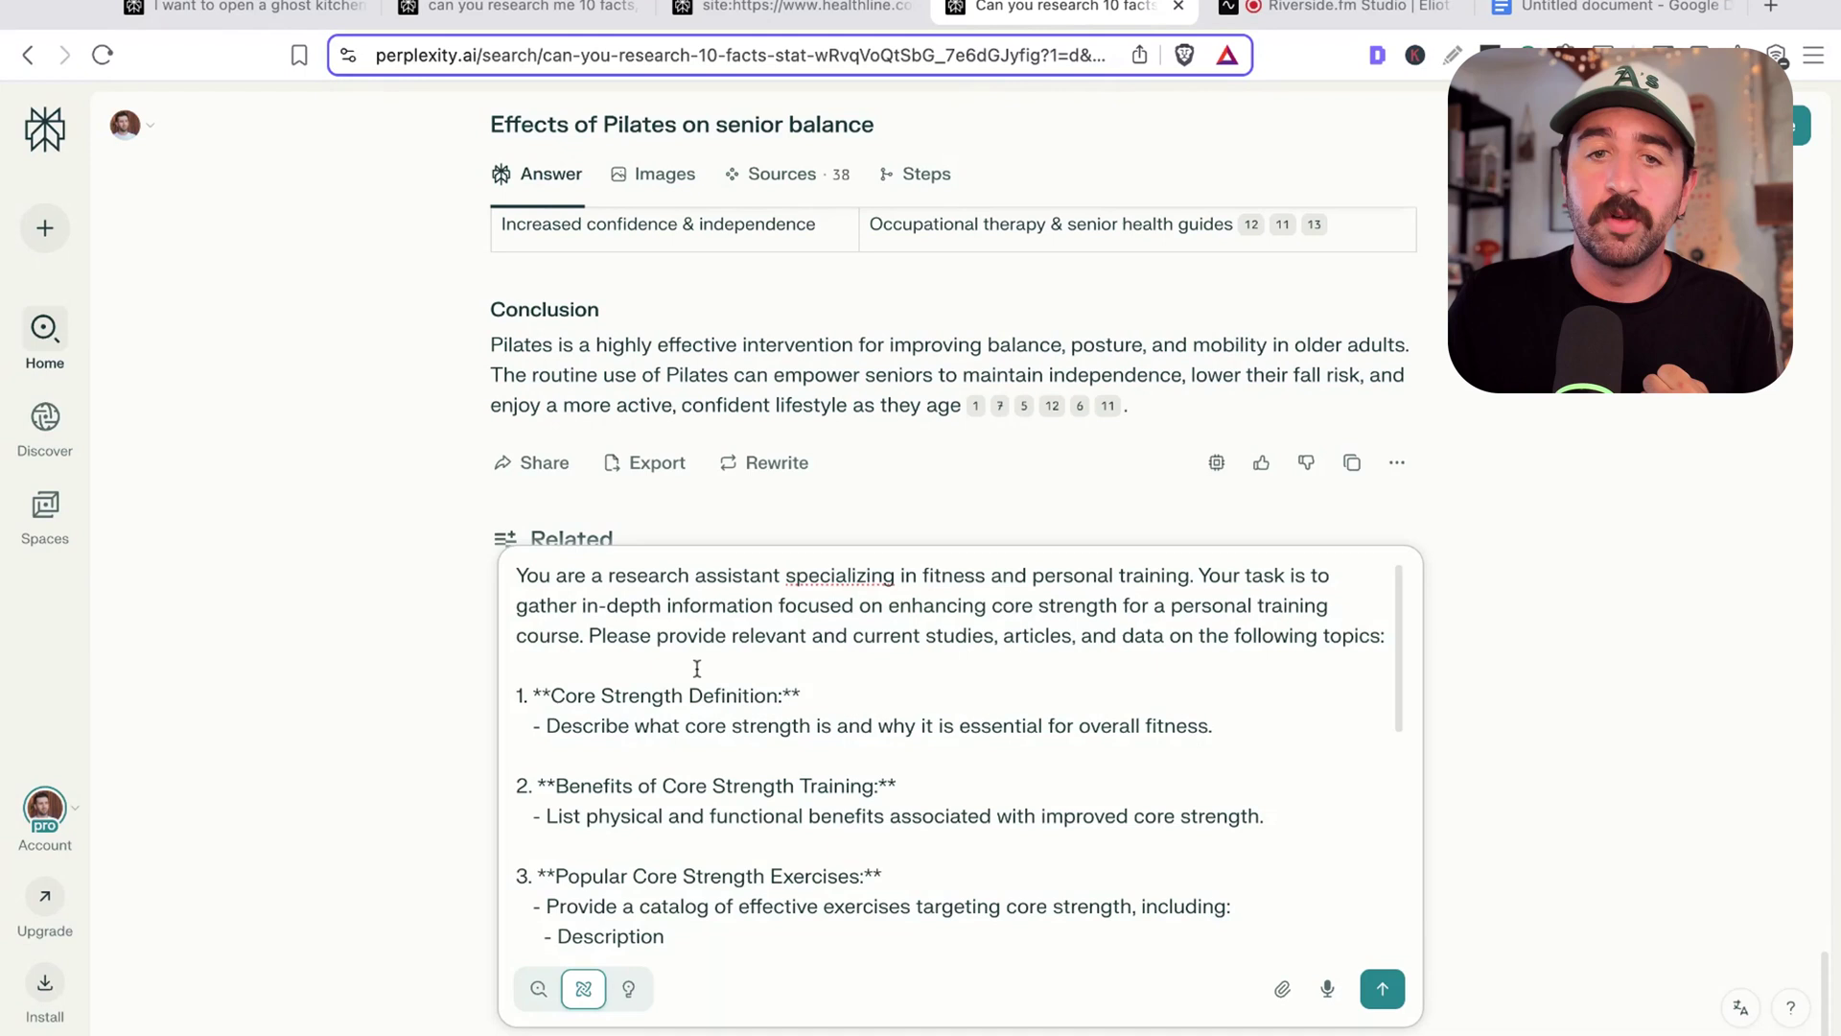
scroll(794, 759, down, 10)
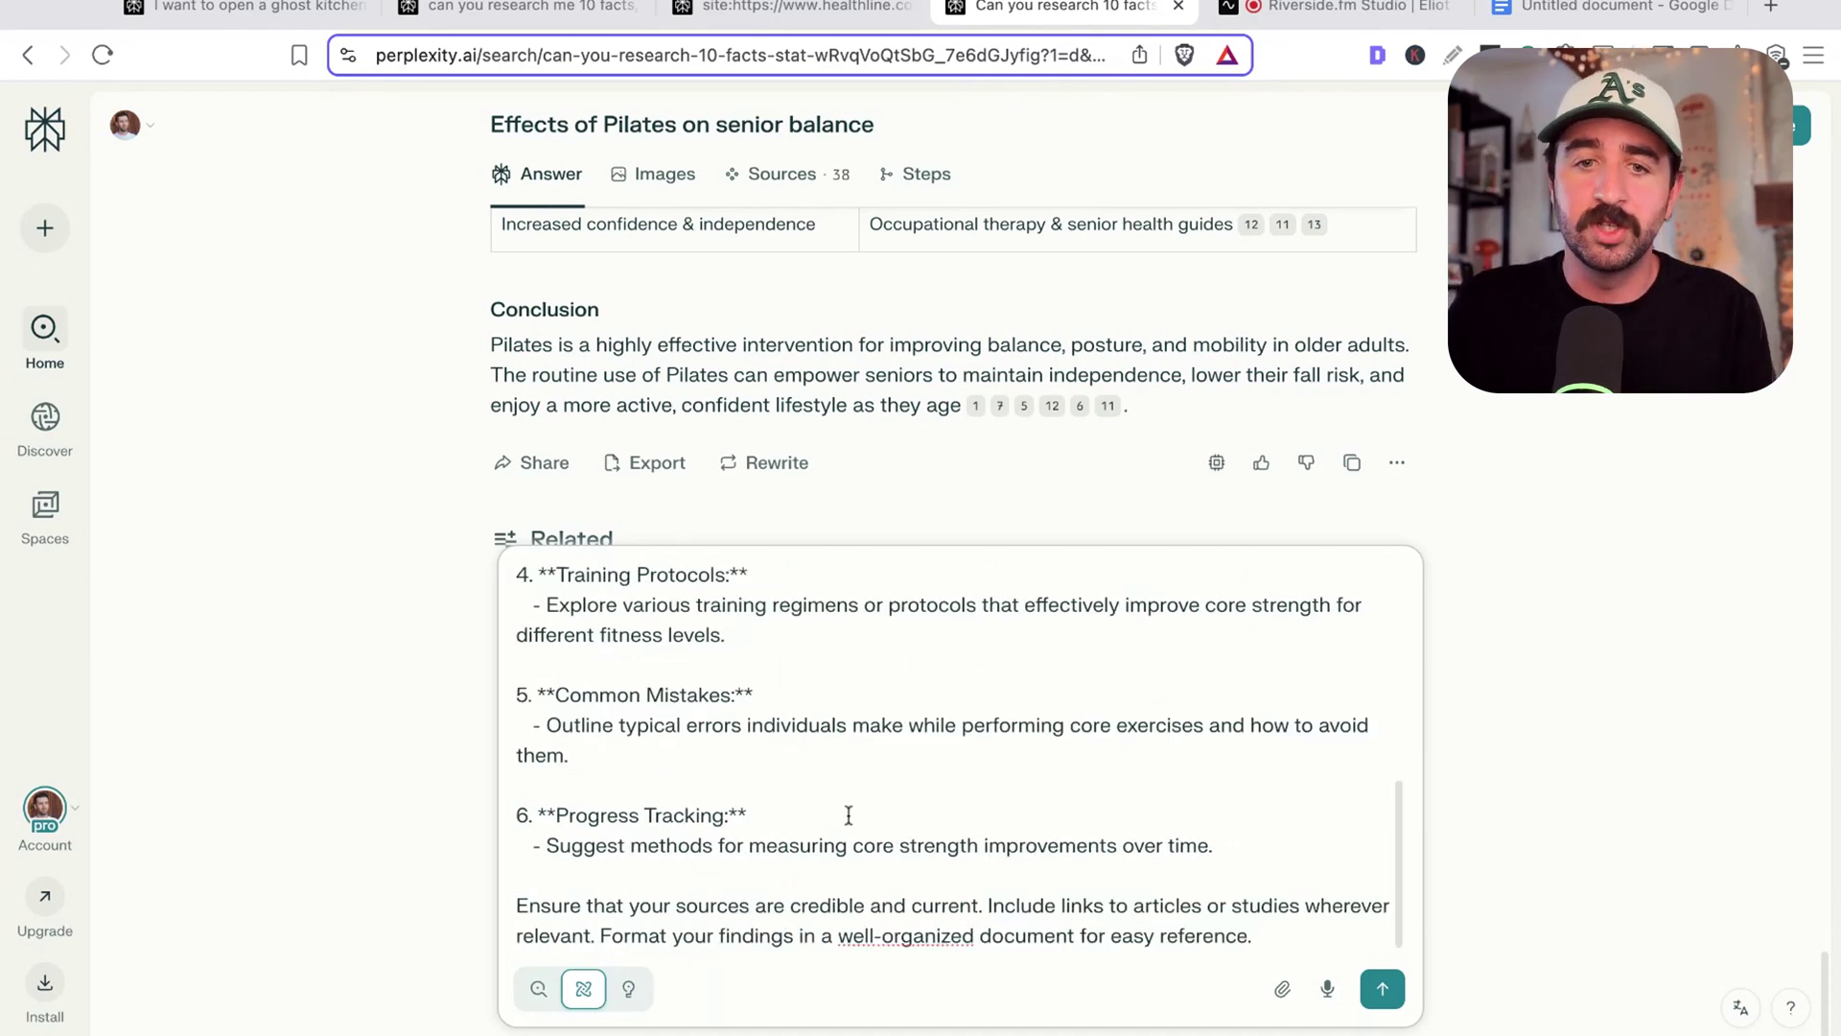
scroll(851, 814, up, 10)
drag(551, 571, 1289, 634)
scroll(968, 642, down, 5)
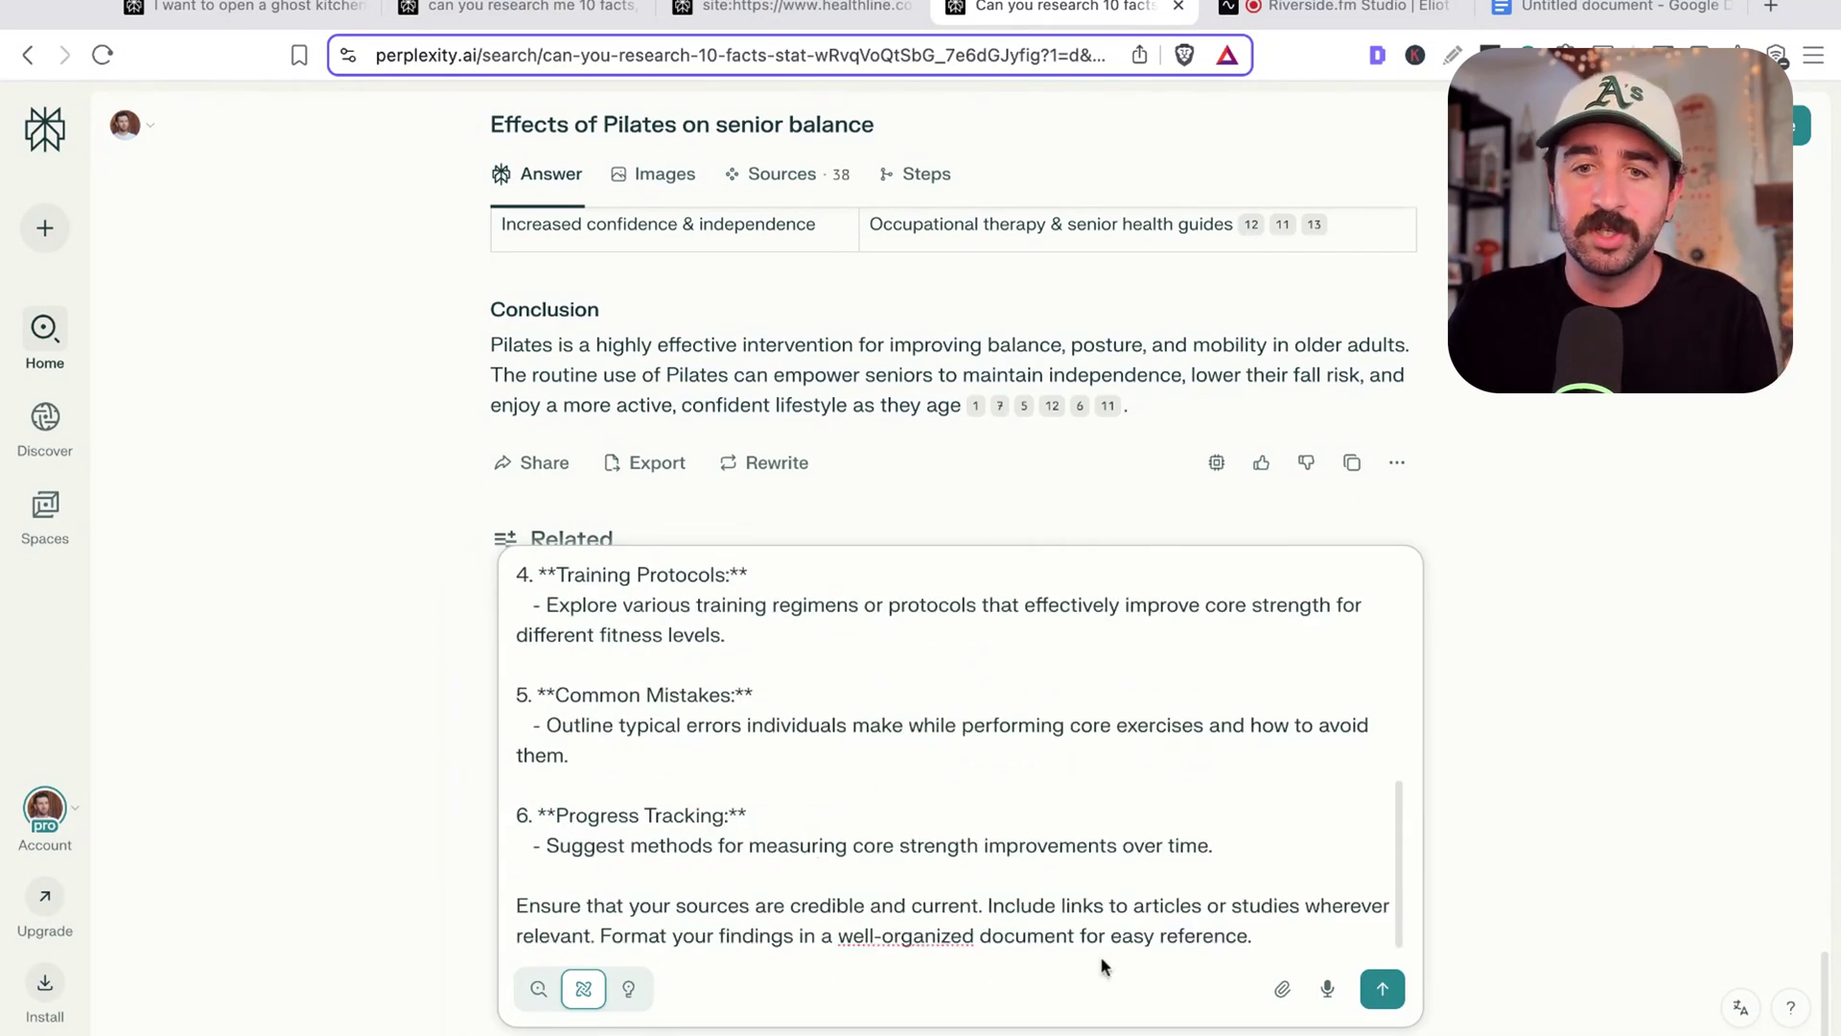
click(1382, 988)
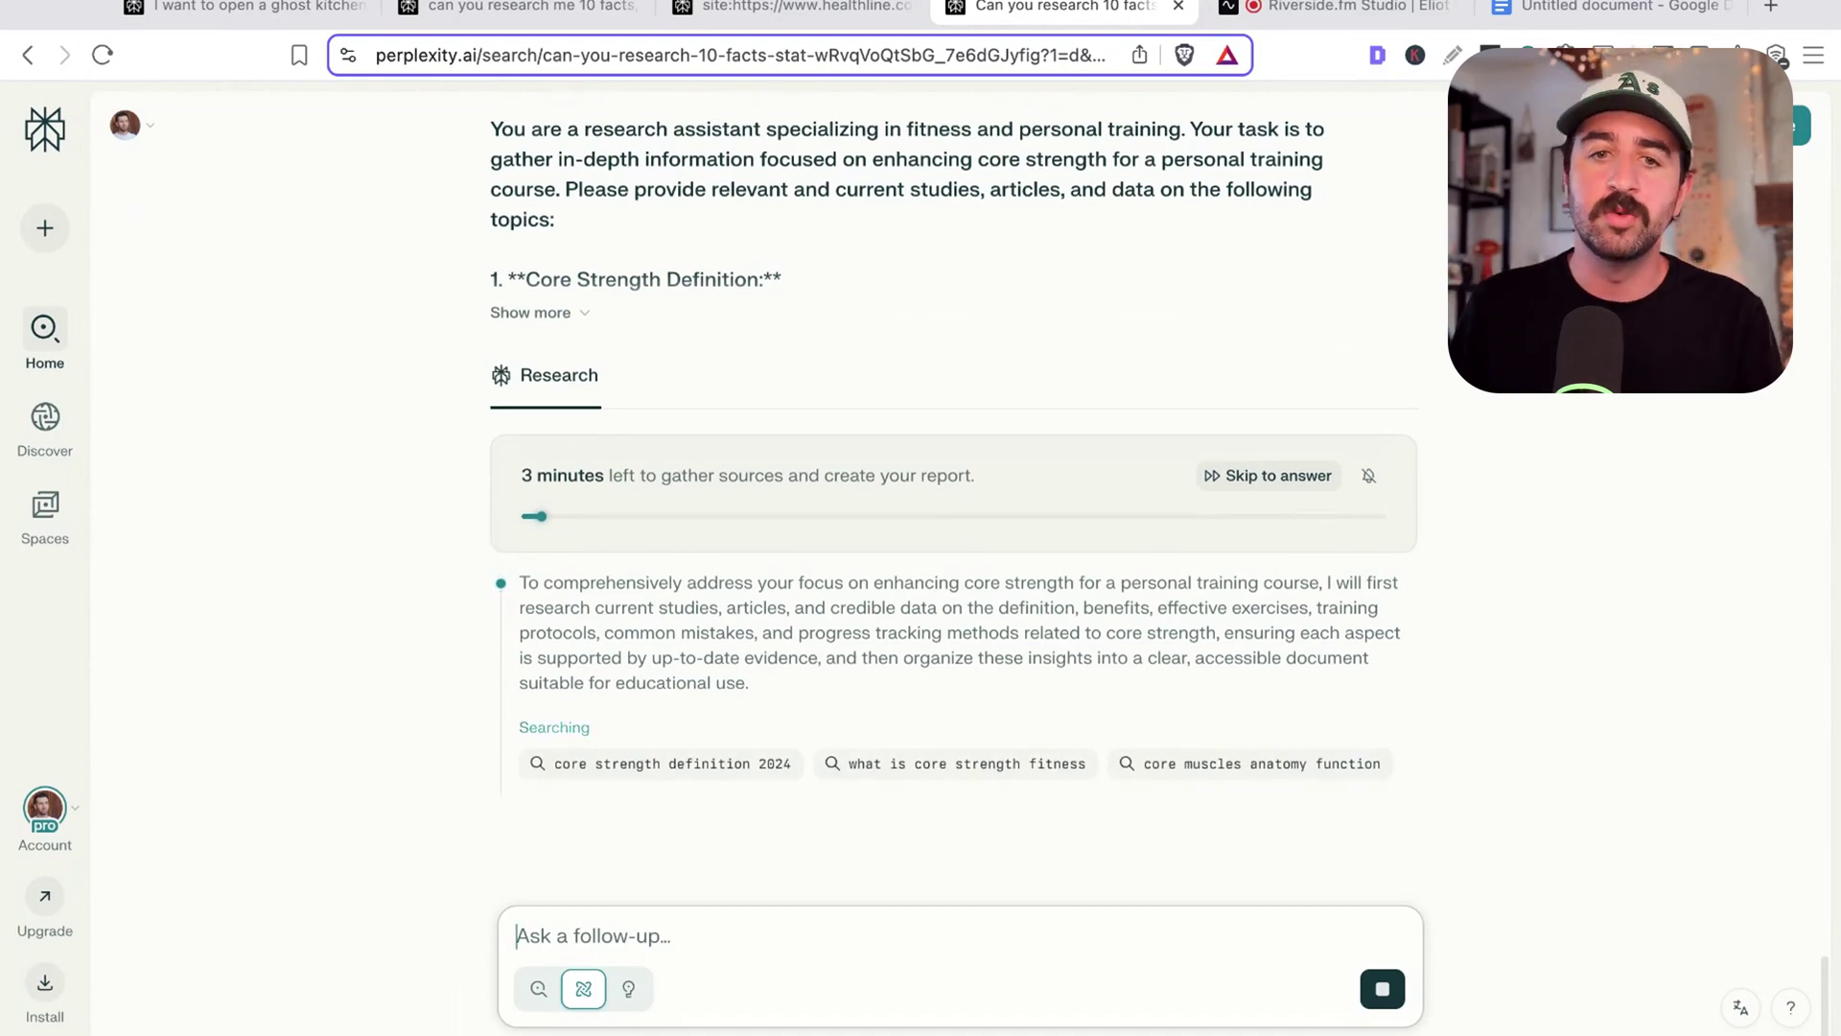
Check the report's Sources and Images tabs, then return to the Research answer
scroll(1200, 620, up, 6)
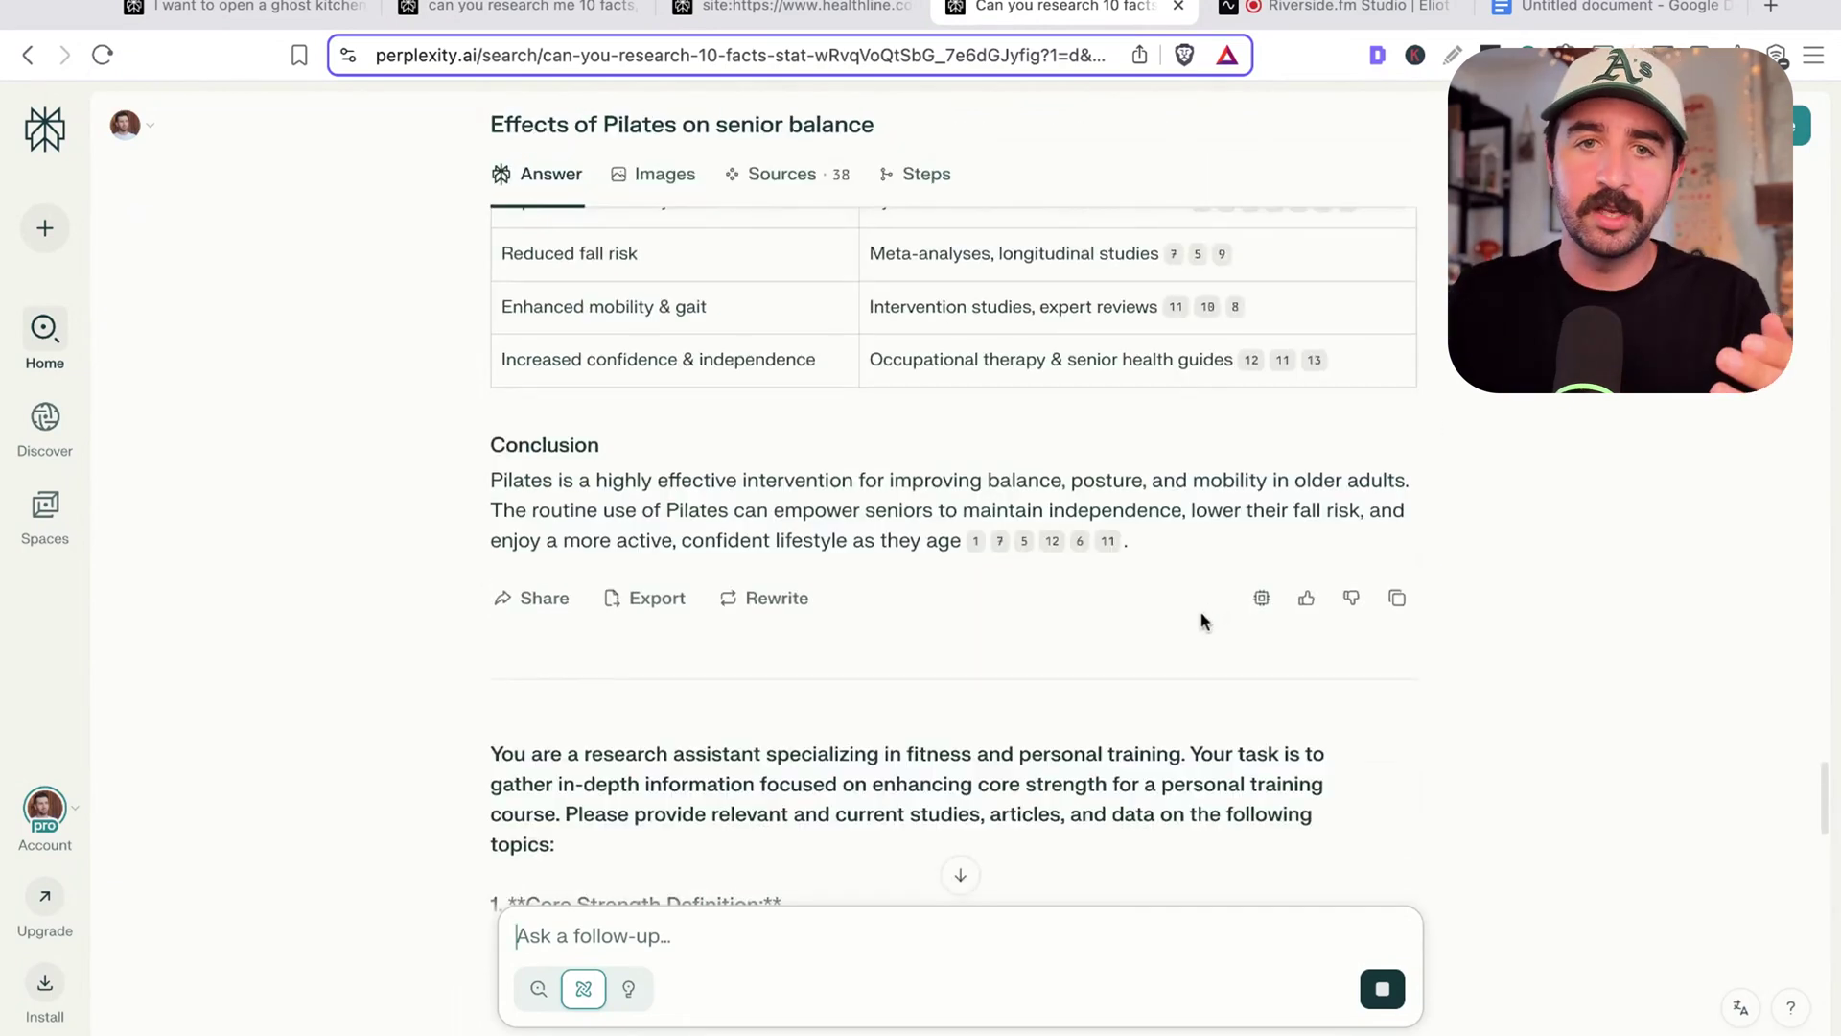
scroll(1201, 619, down, 8)
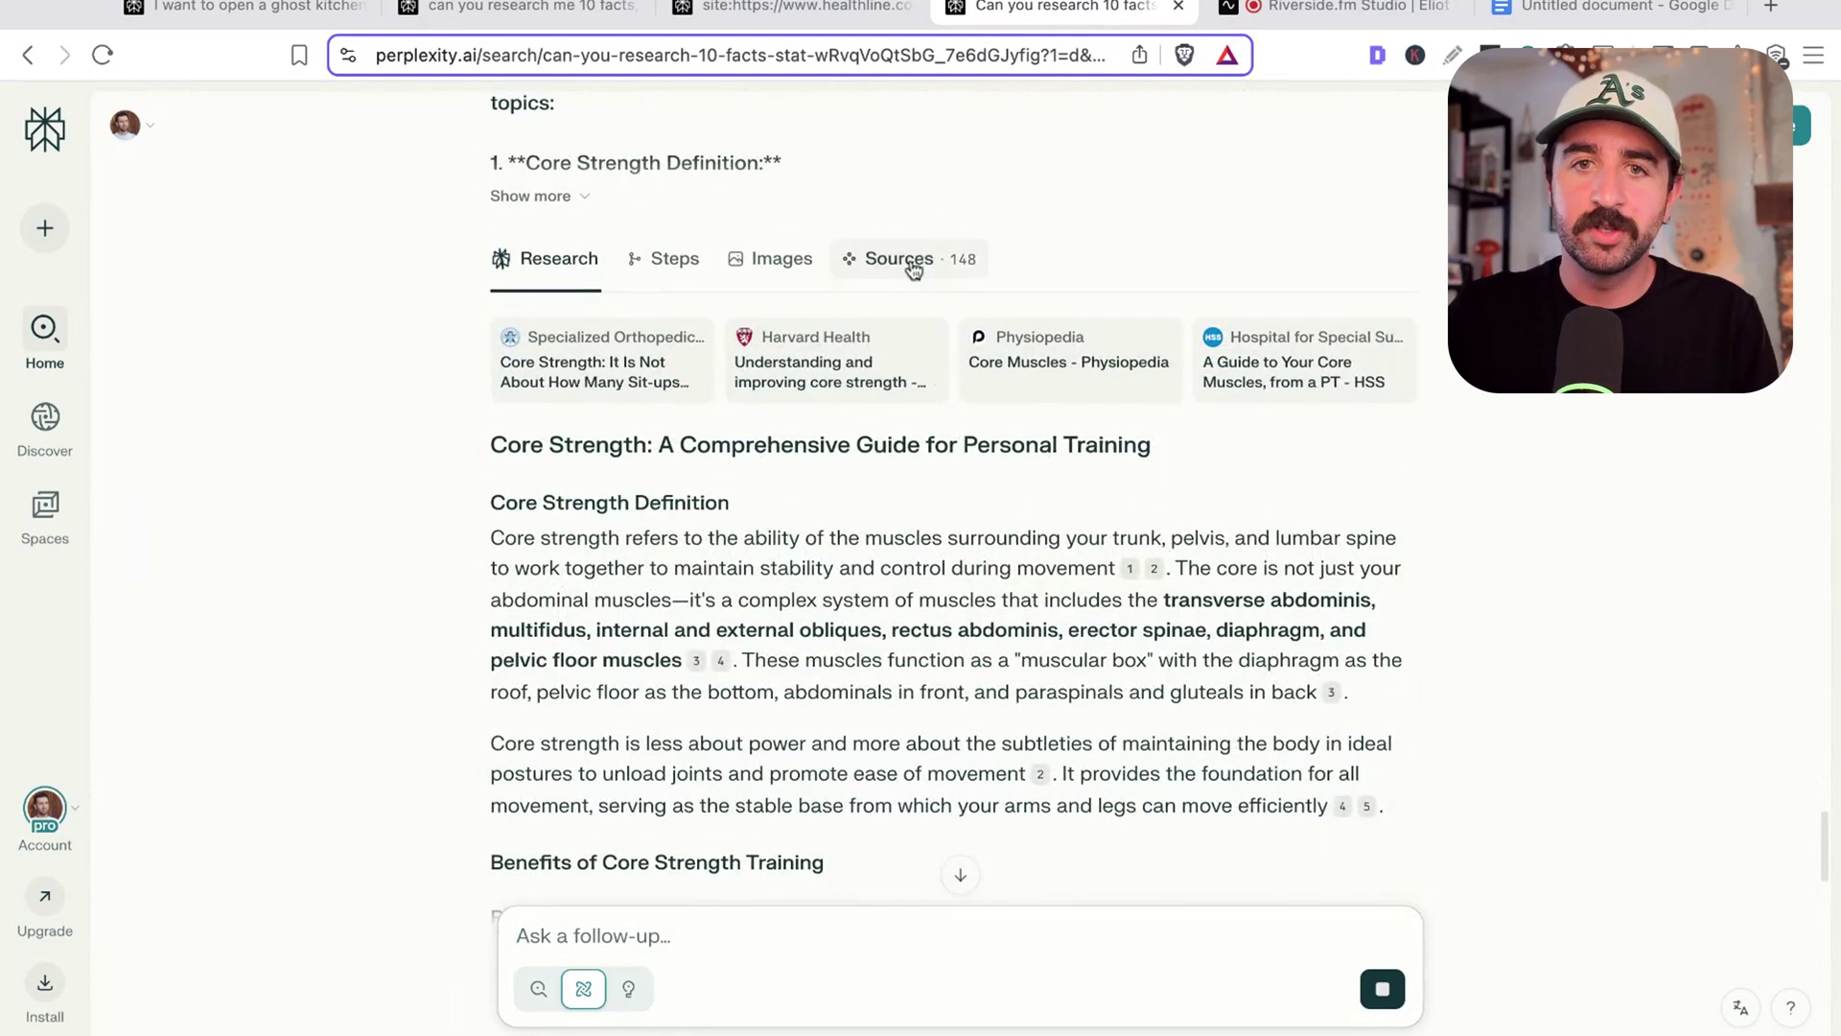
click(911, 261)
scroll(998, 575, down, 3)
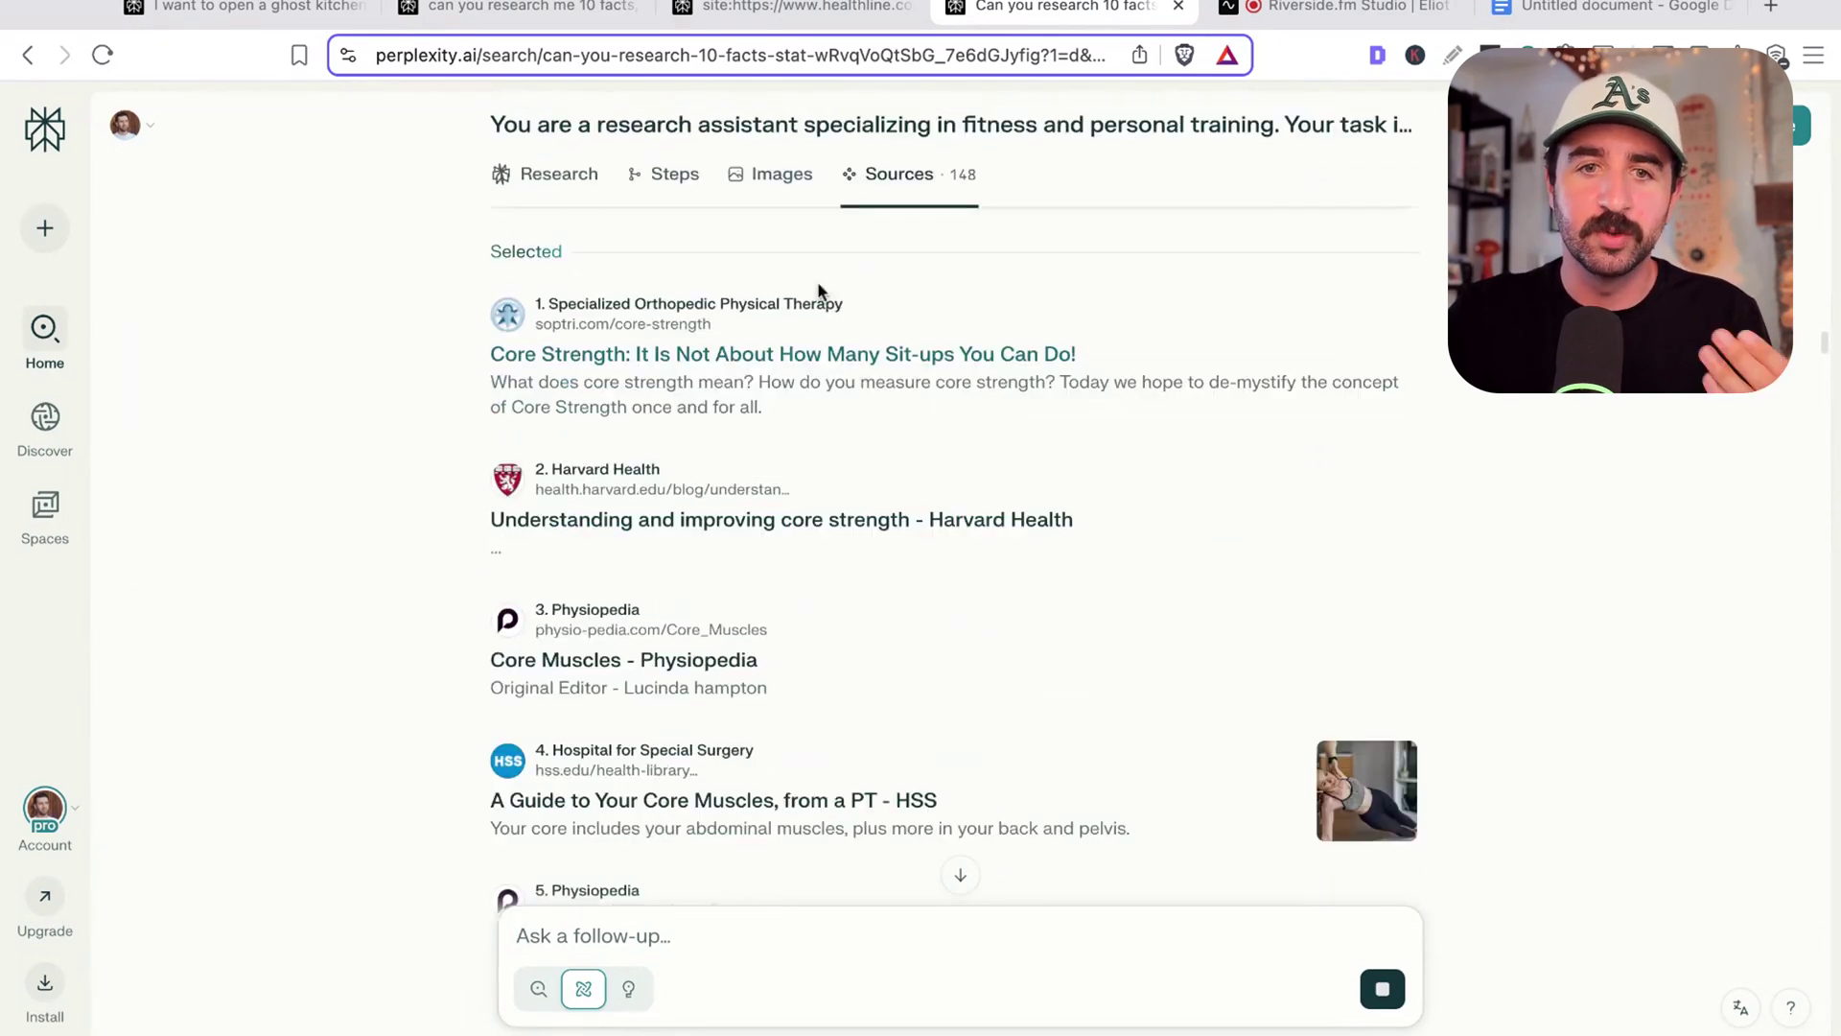
click(765, 177)
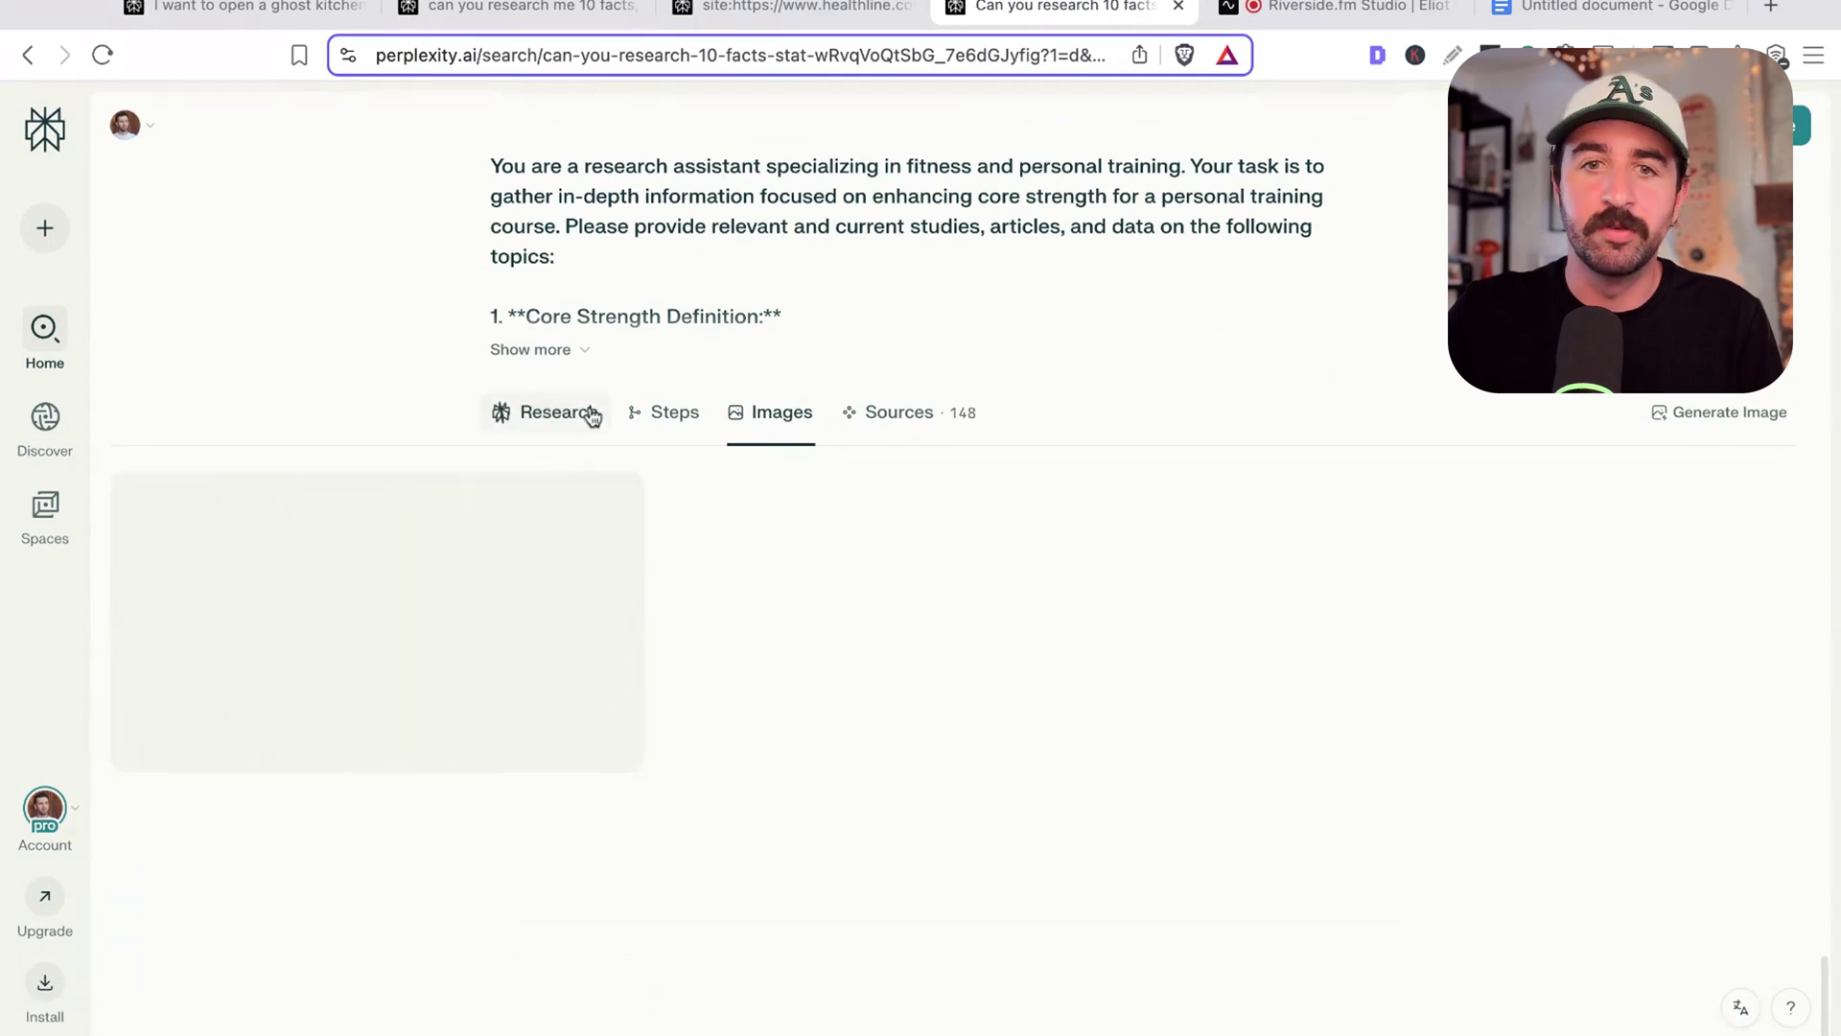
click(548, 415)
Scroll through the body of the core-strength personal training guide
scroll(777, 587, down, 3)
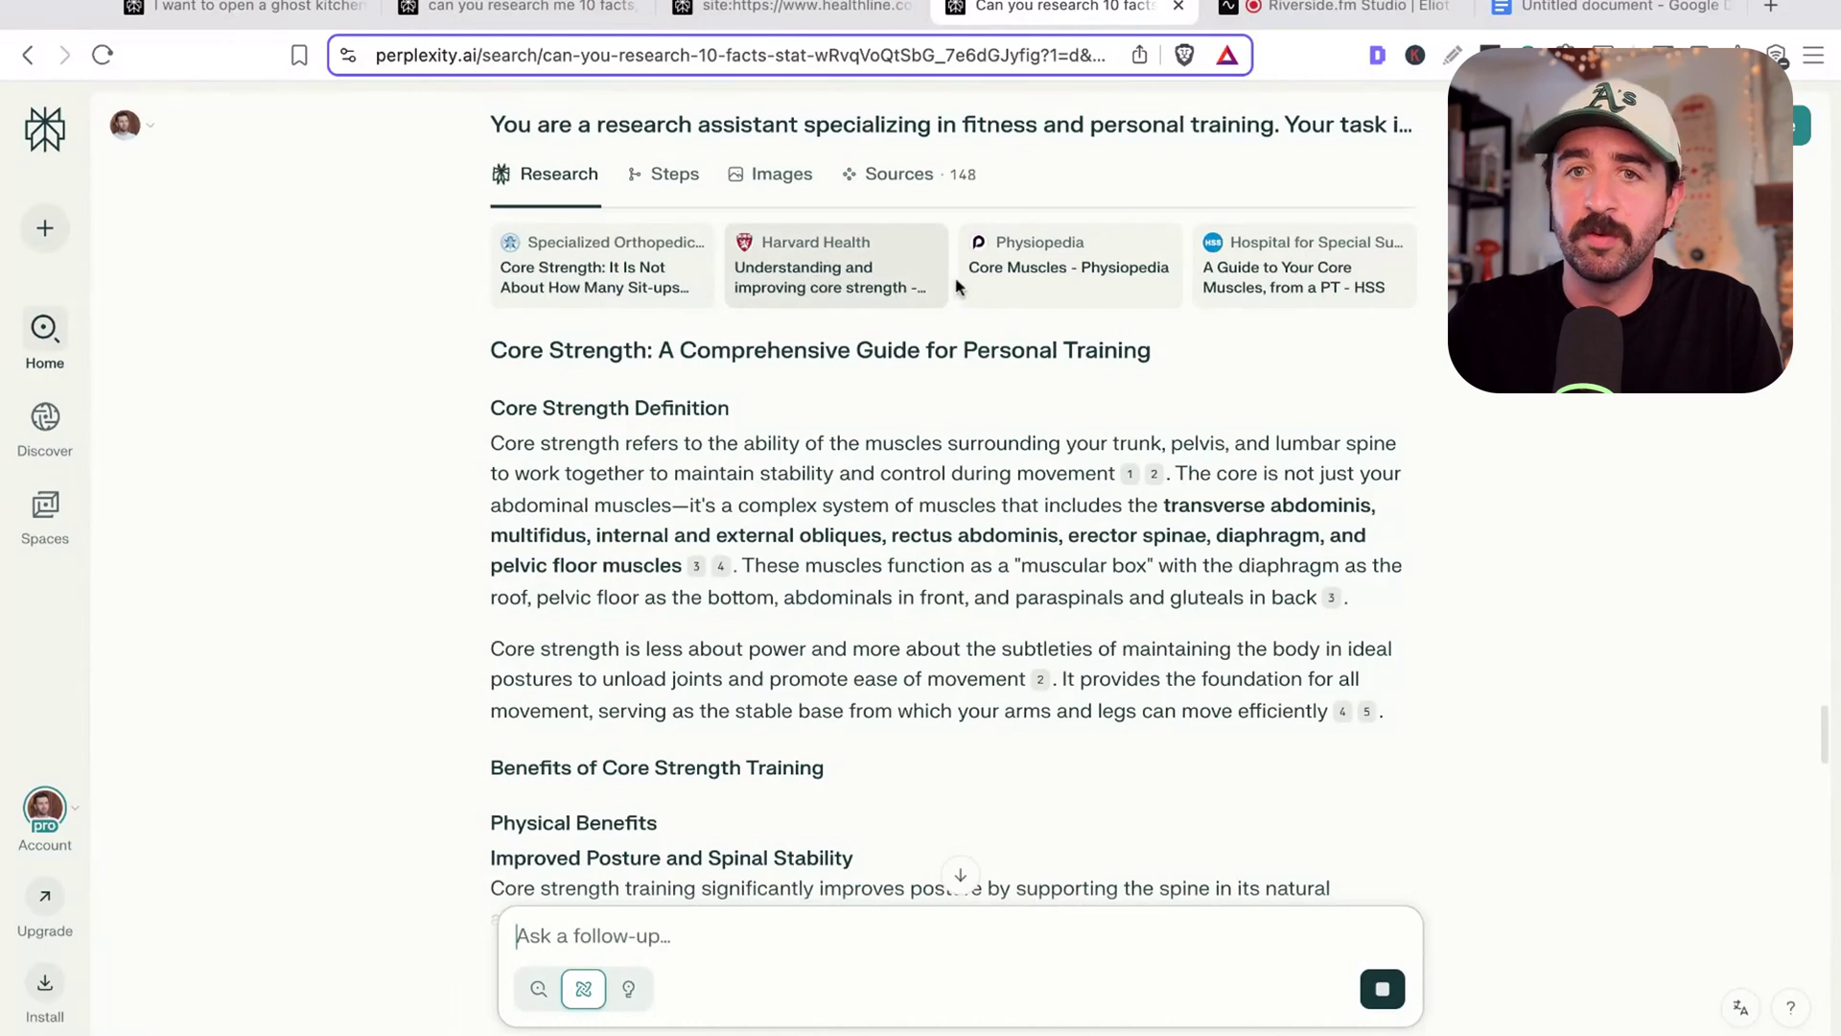
scroll(829, 465, down, 2)
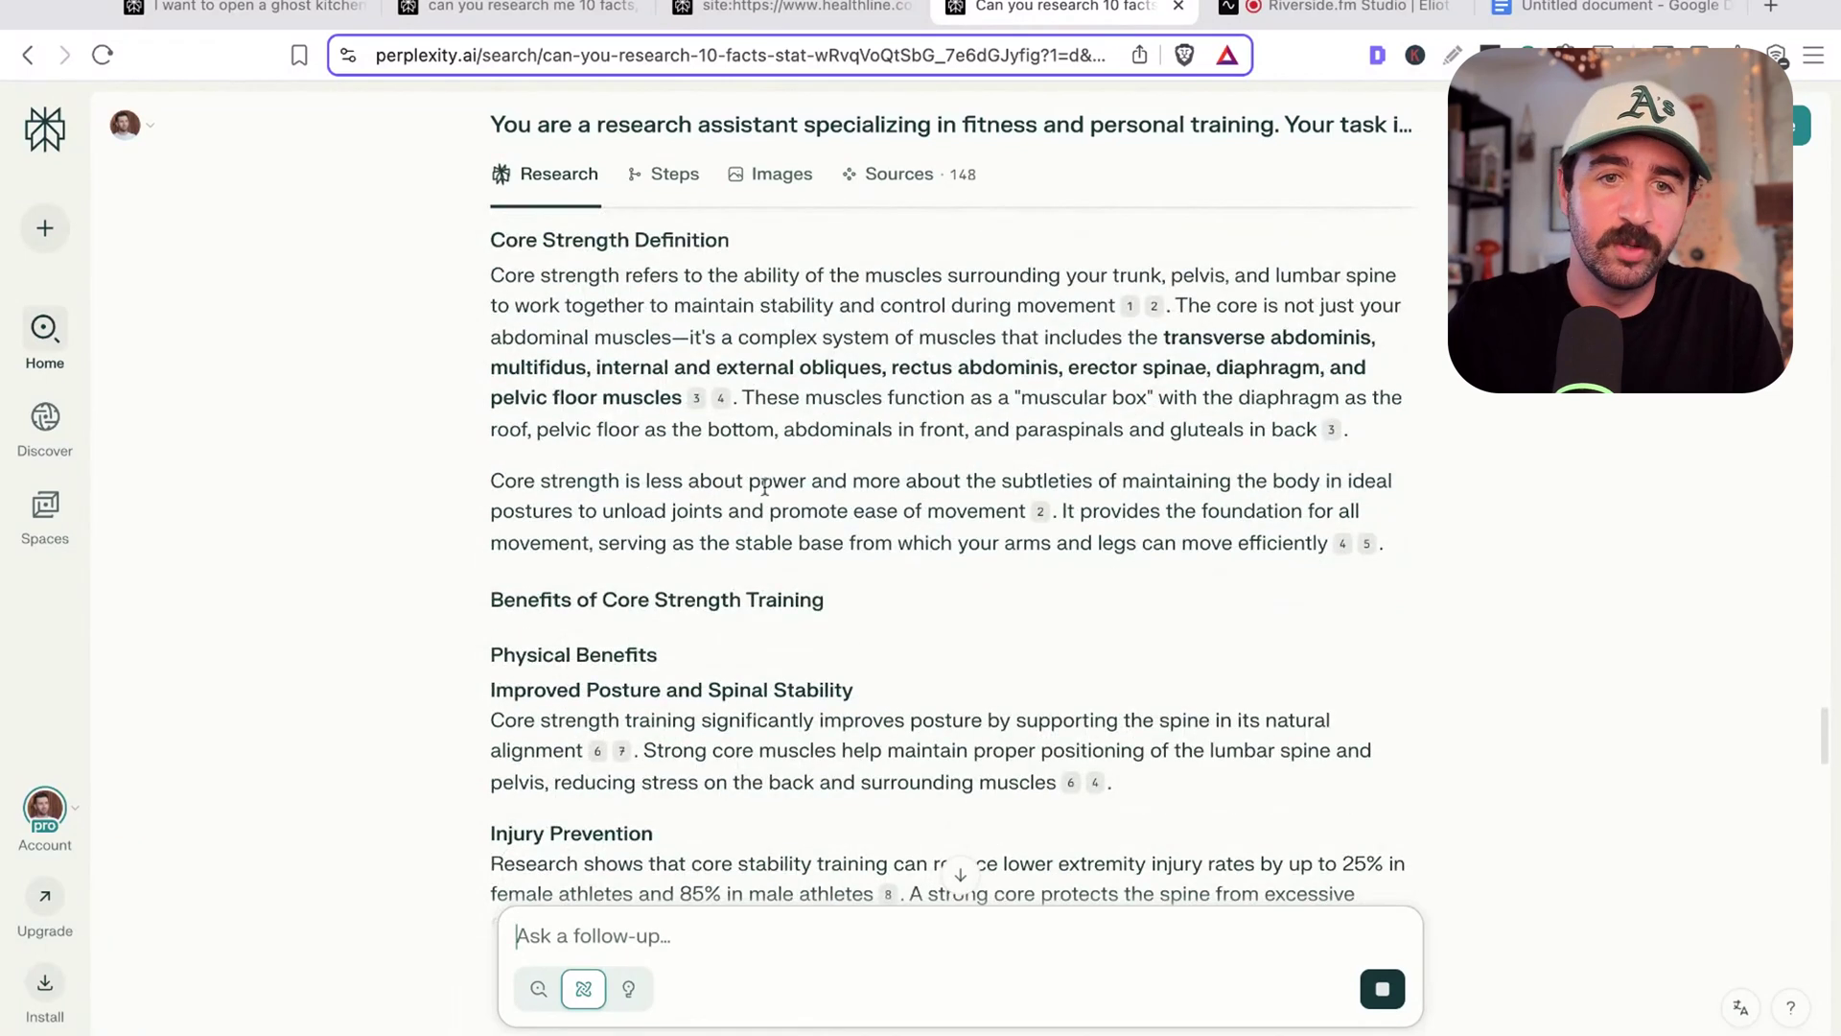
scroll(729, 419, down, 15)
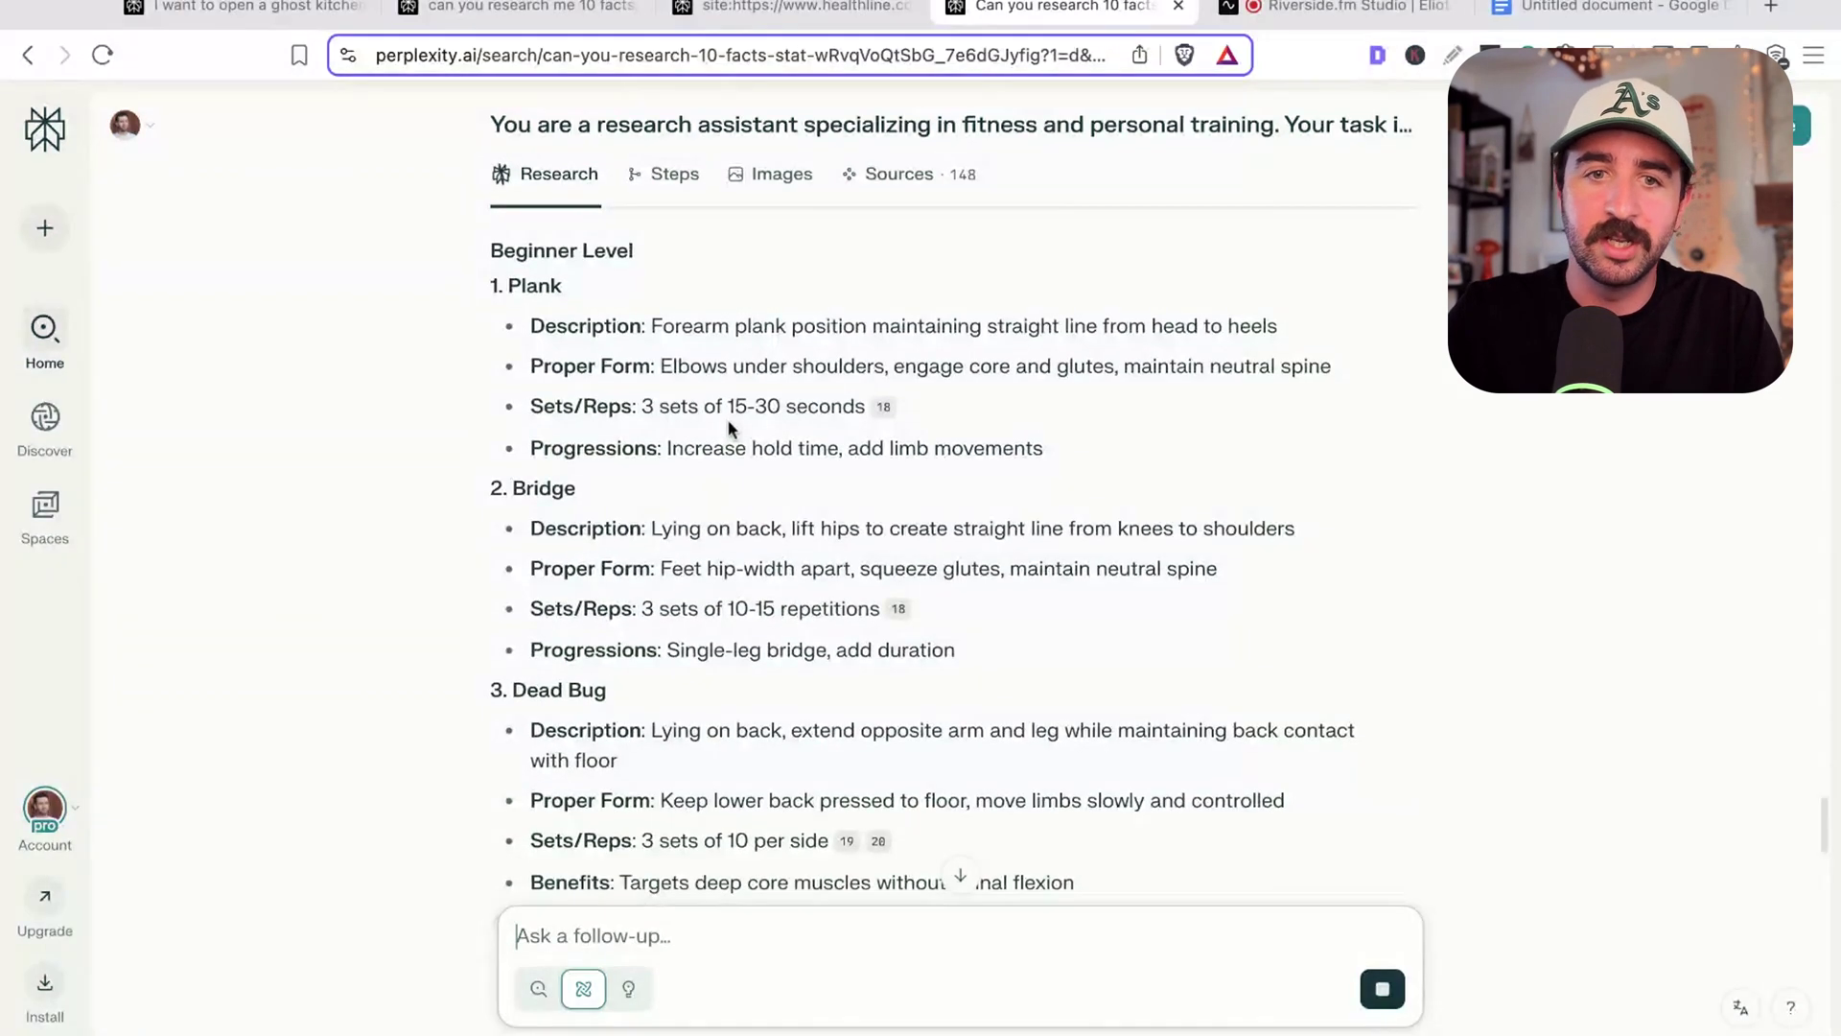
scroll(729, 425, down, 20)
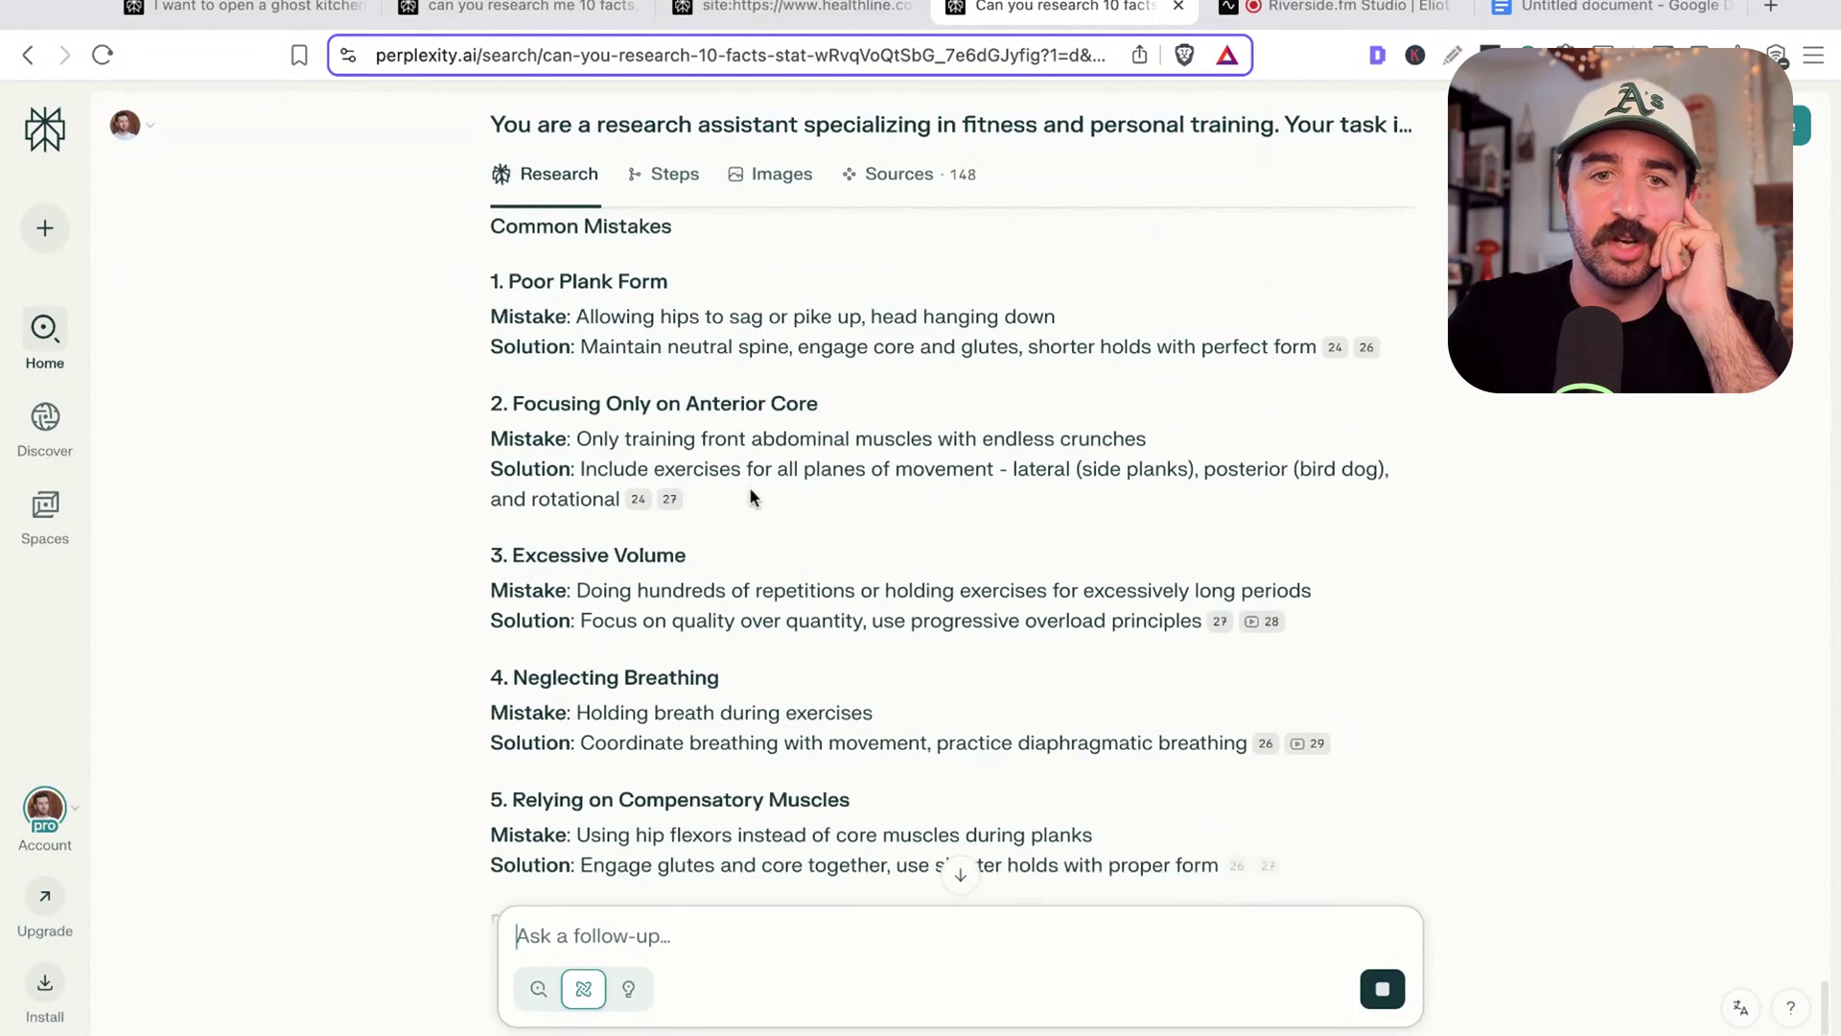
scroll(750, 486, up, 10)
scroll(753, 508, up, 15)
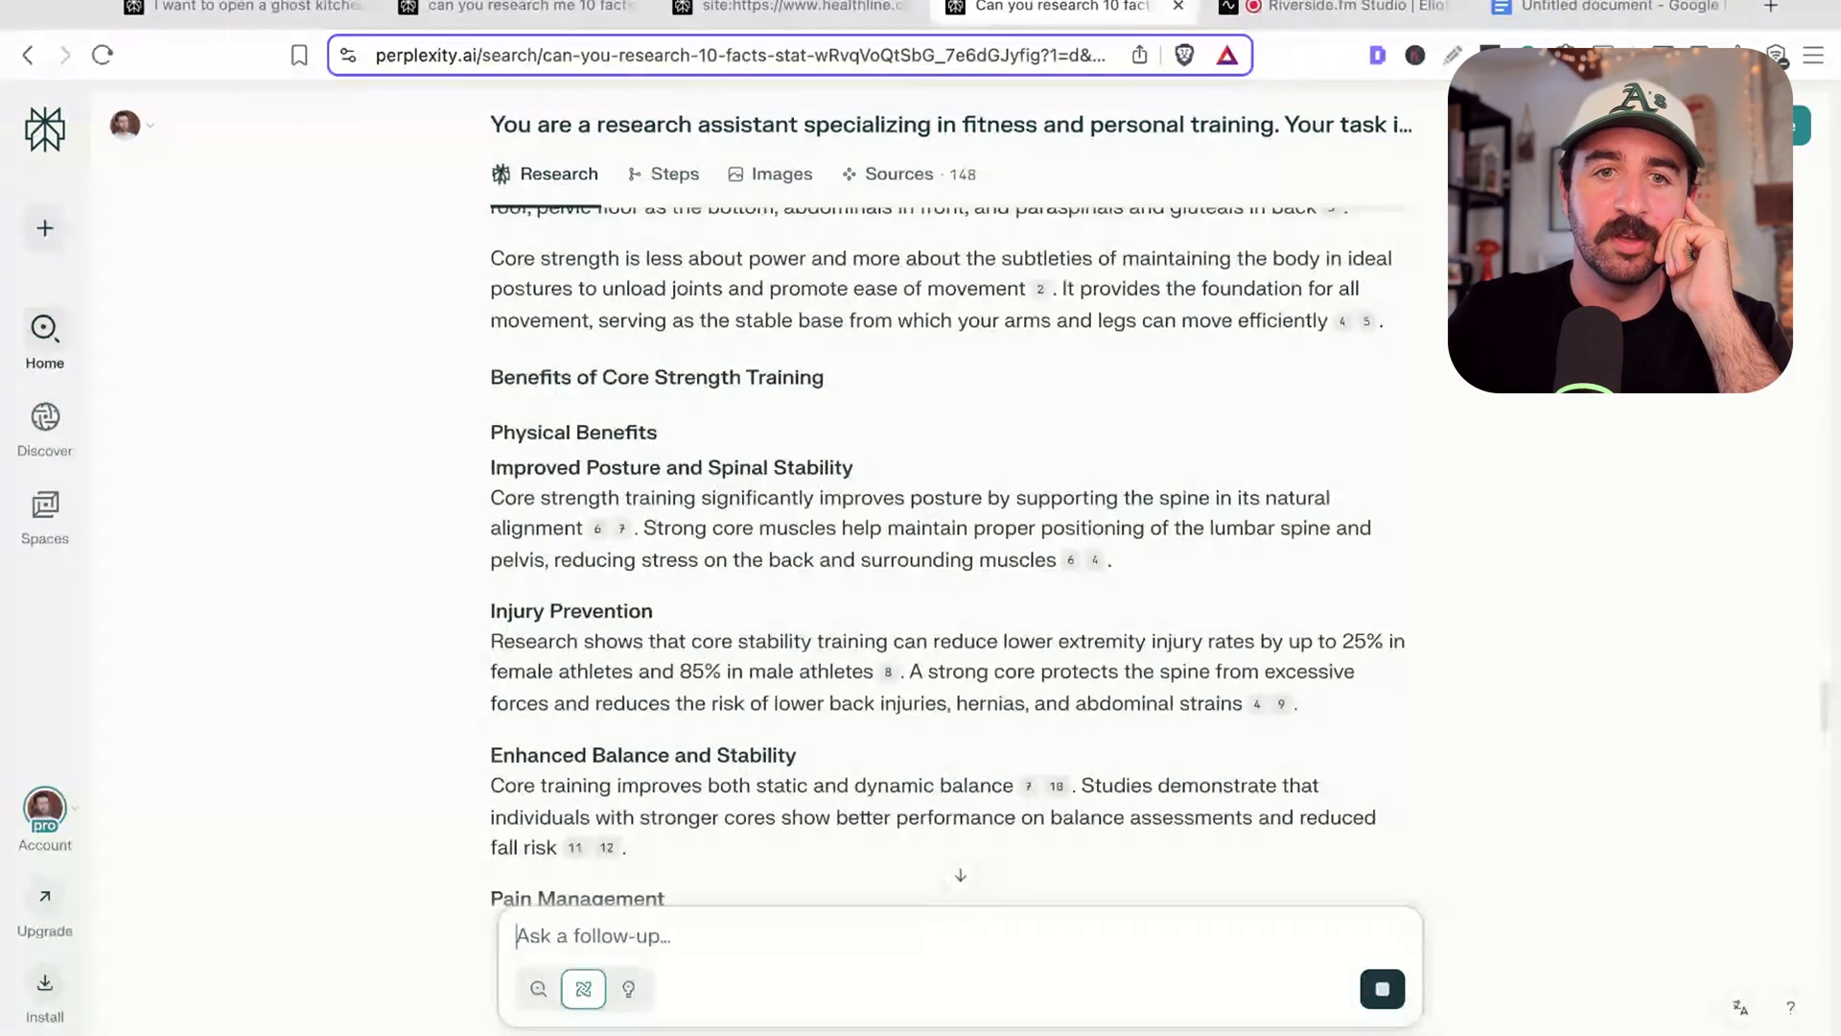
scroll(727, 468, up, 2)
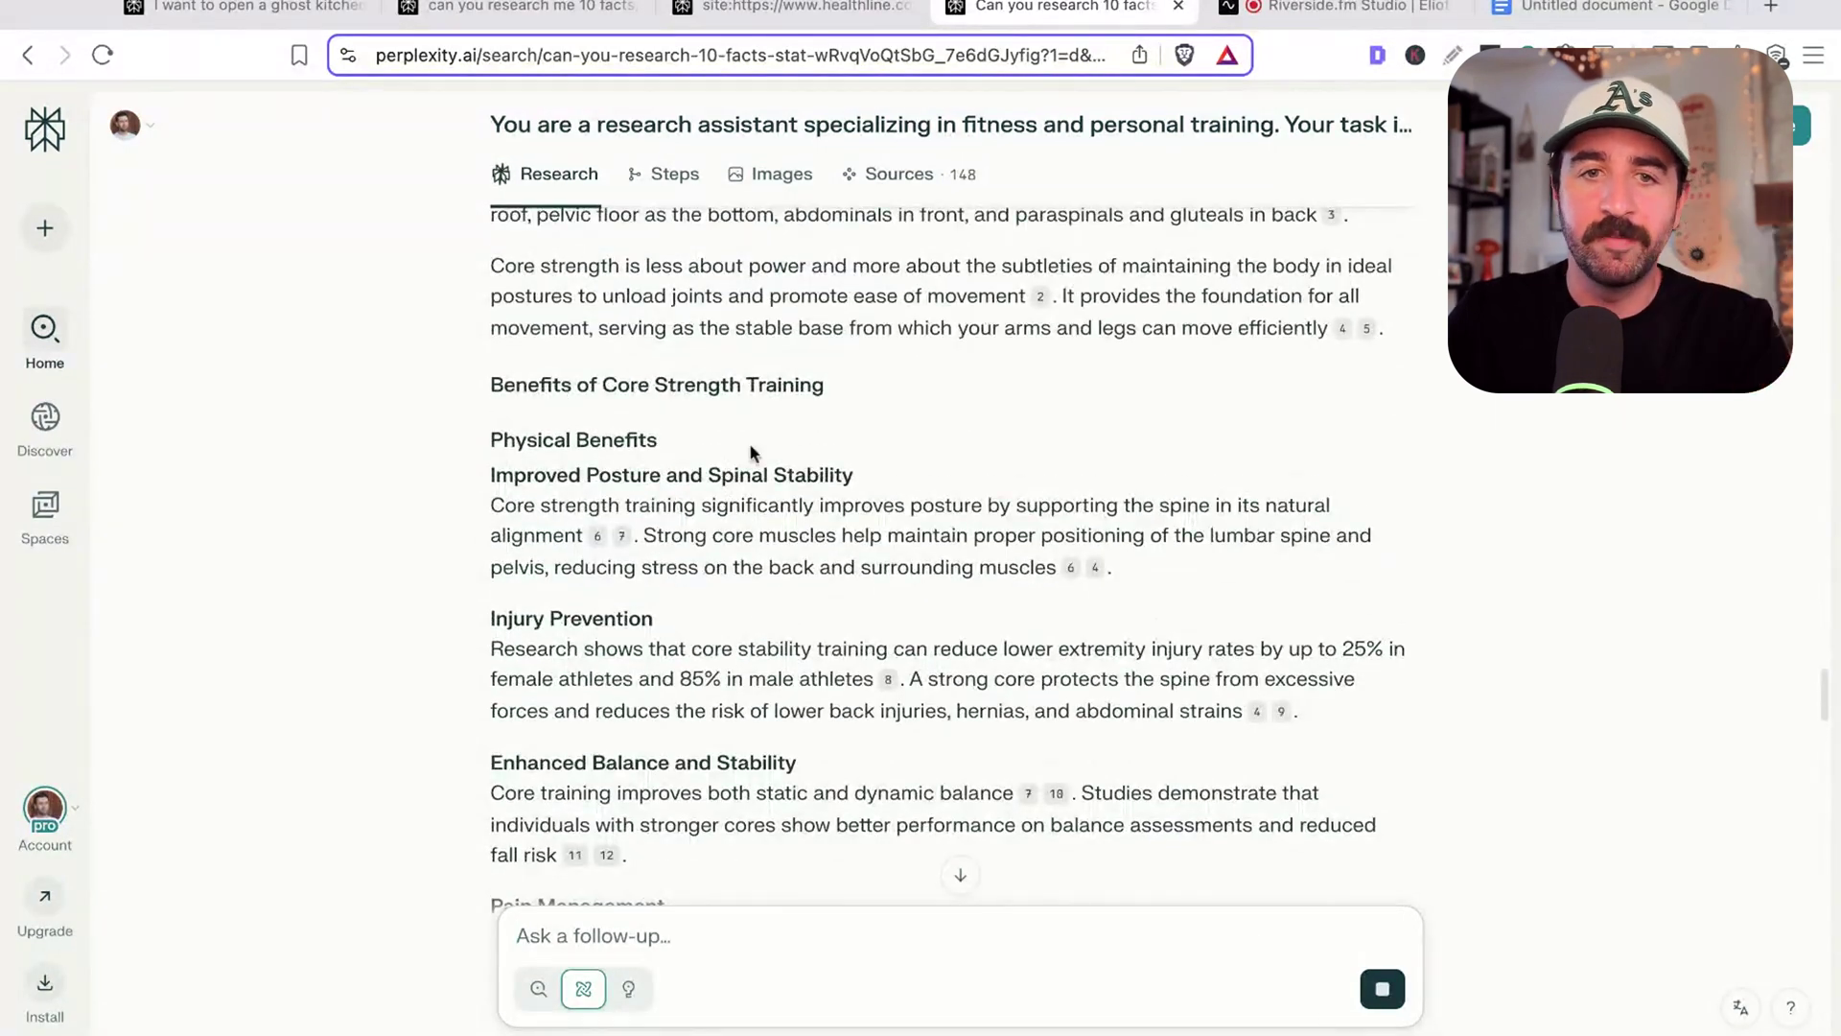
scroll(778, 574, down, 12)
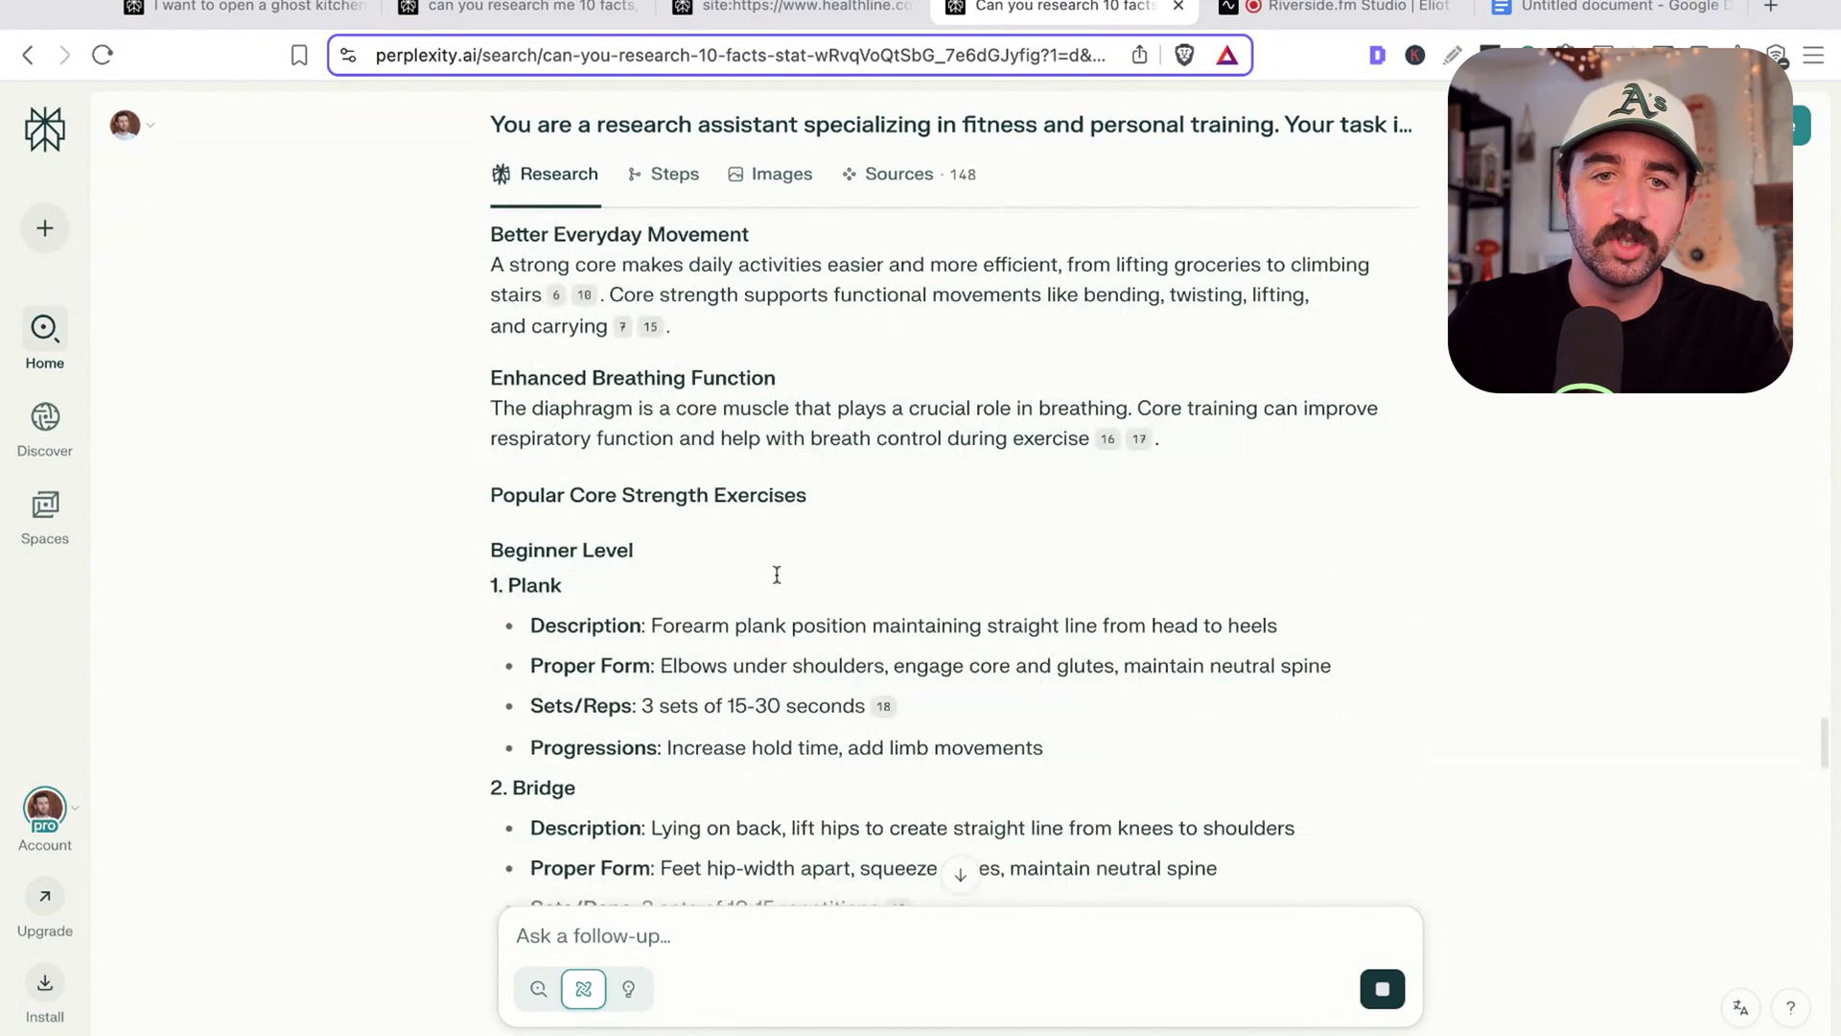
Highlight the Popular Core Strength Exercises heading, then read on to the closing recommendations
click(523, 493)
key(shift+Right)
key(shift+Right)
key(shift+Right)
key(shift+Right)
key(shift+Right)
key(shift+Right)
key(shift+Right)
key(shift+Right)
key(shift+Right)
key(shift+Right)
key(shift+Right)
key(shift+Right)
key(shift+Right)
key(shift+Right)
key(shift+Right)
key(shift+Right)
key(shift+Right)
key(shift+Right)
key(shift+Right)
key(shift+Right)
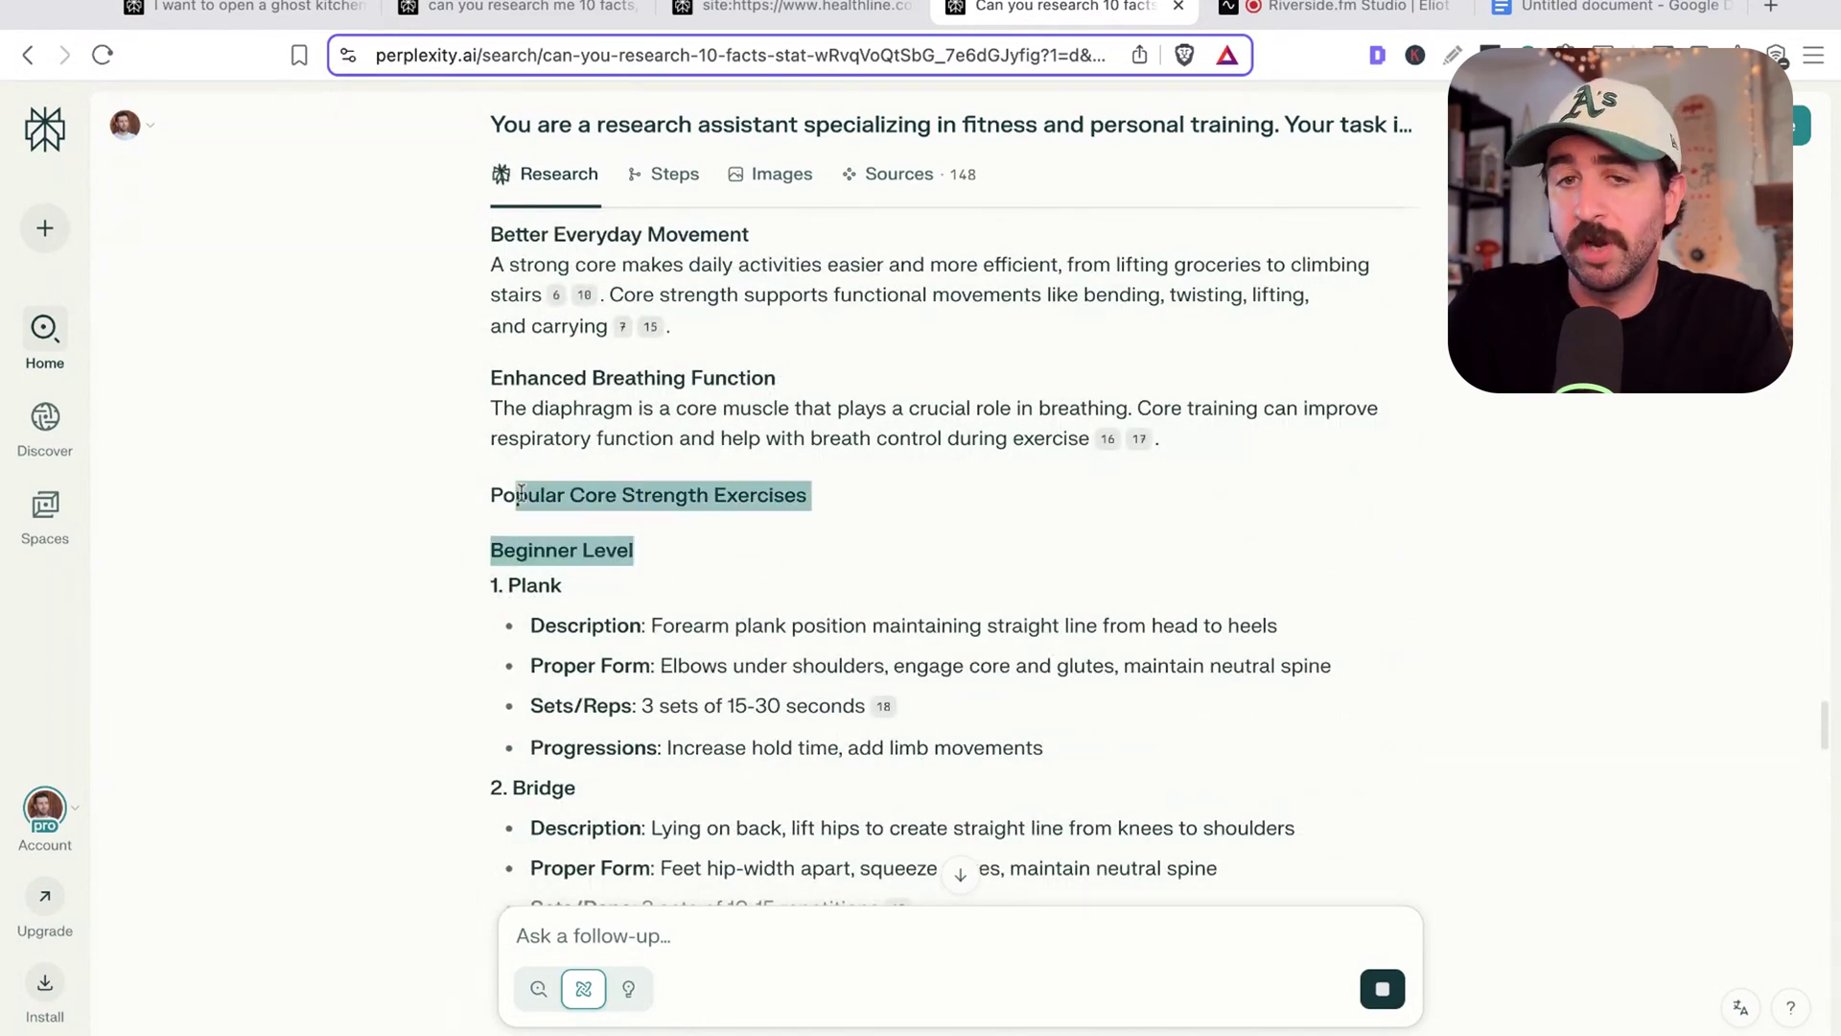
scroll(772, 599, down, 14)
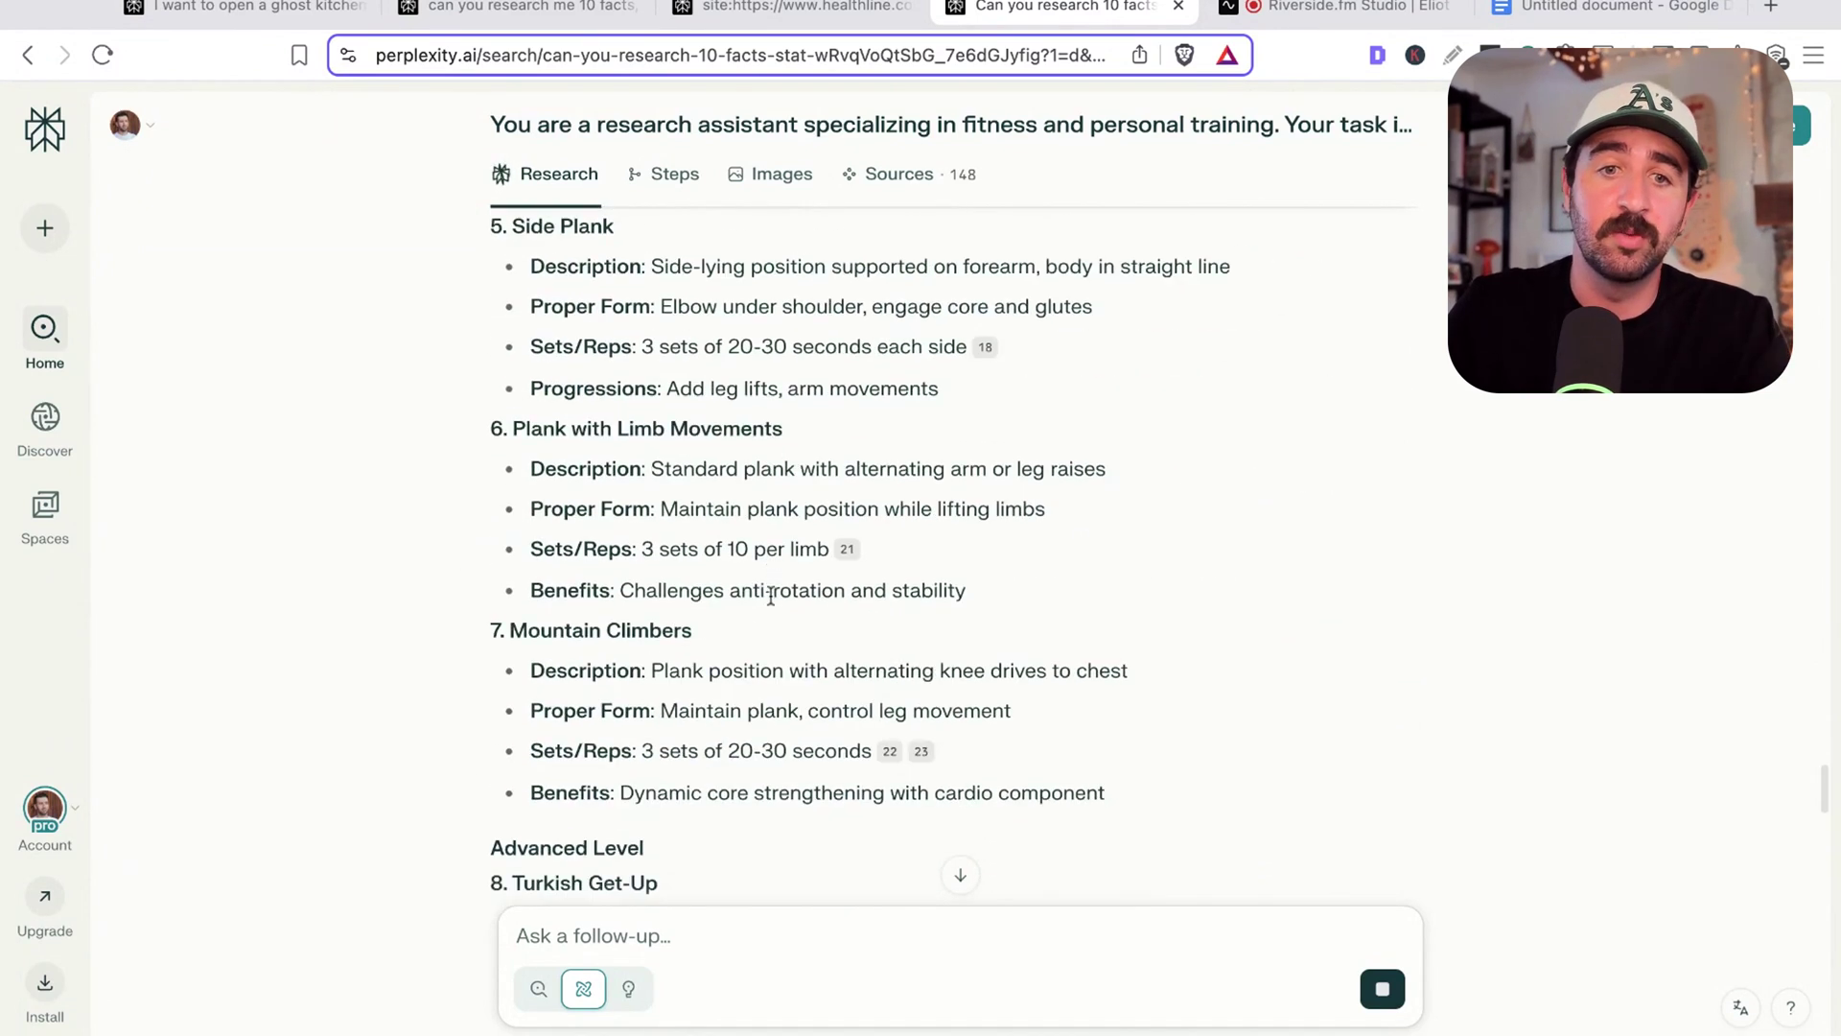
scroll(767, 595, up, 20)
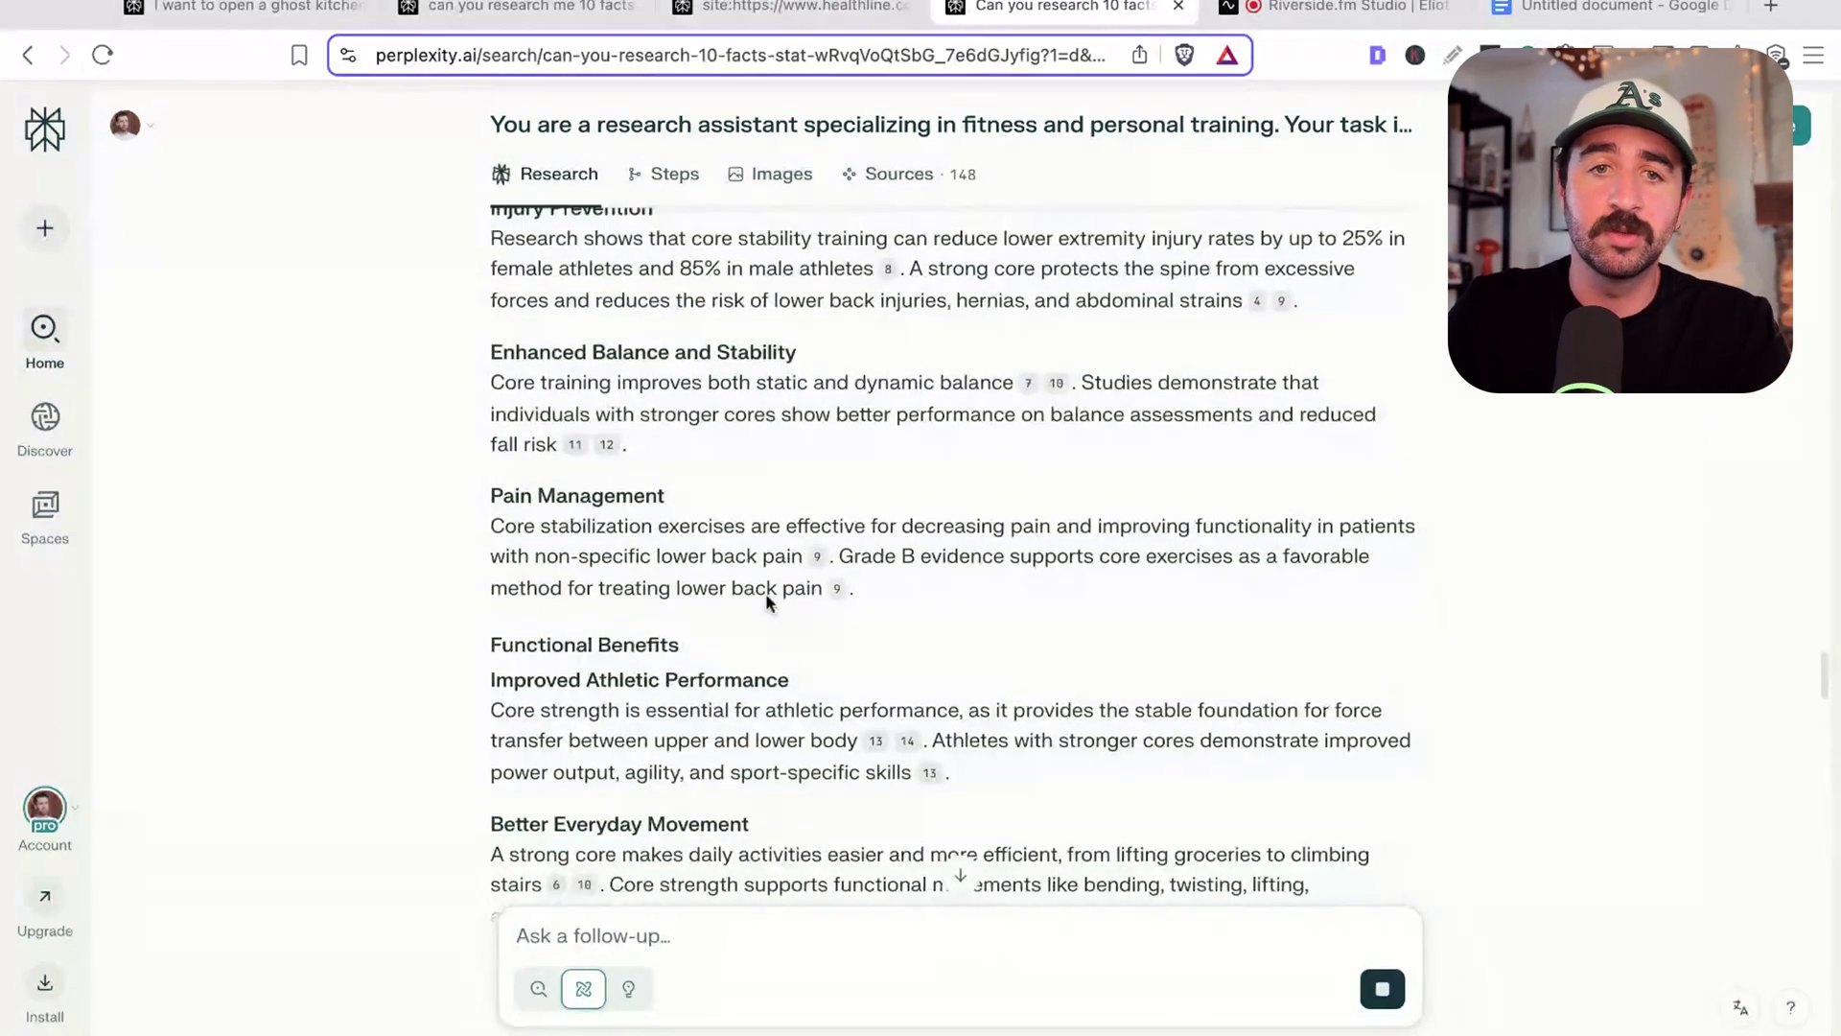
scroll(767, 597, up, 6)
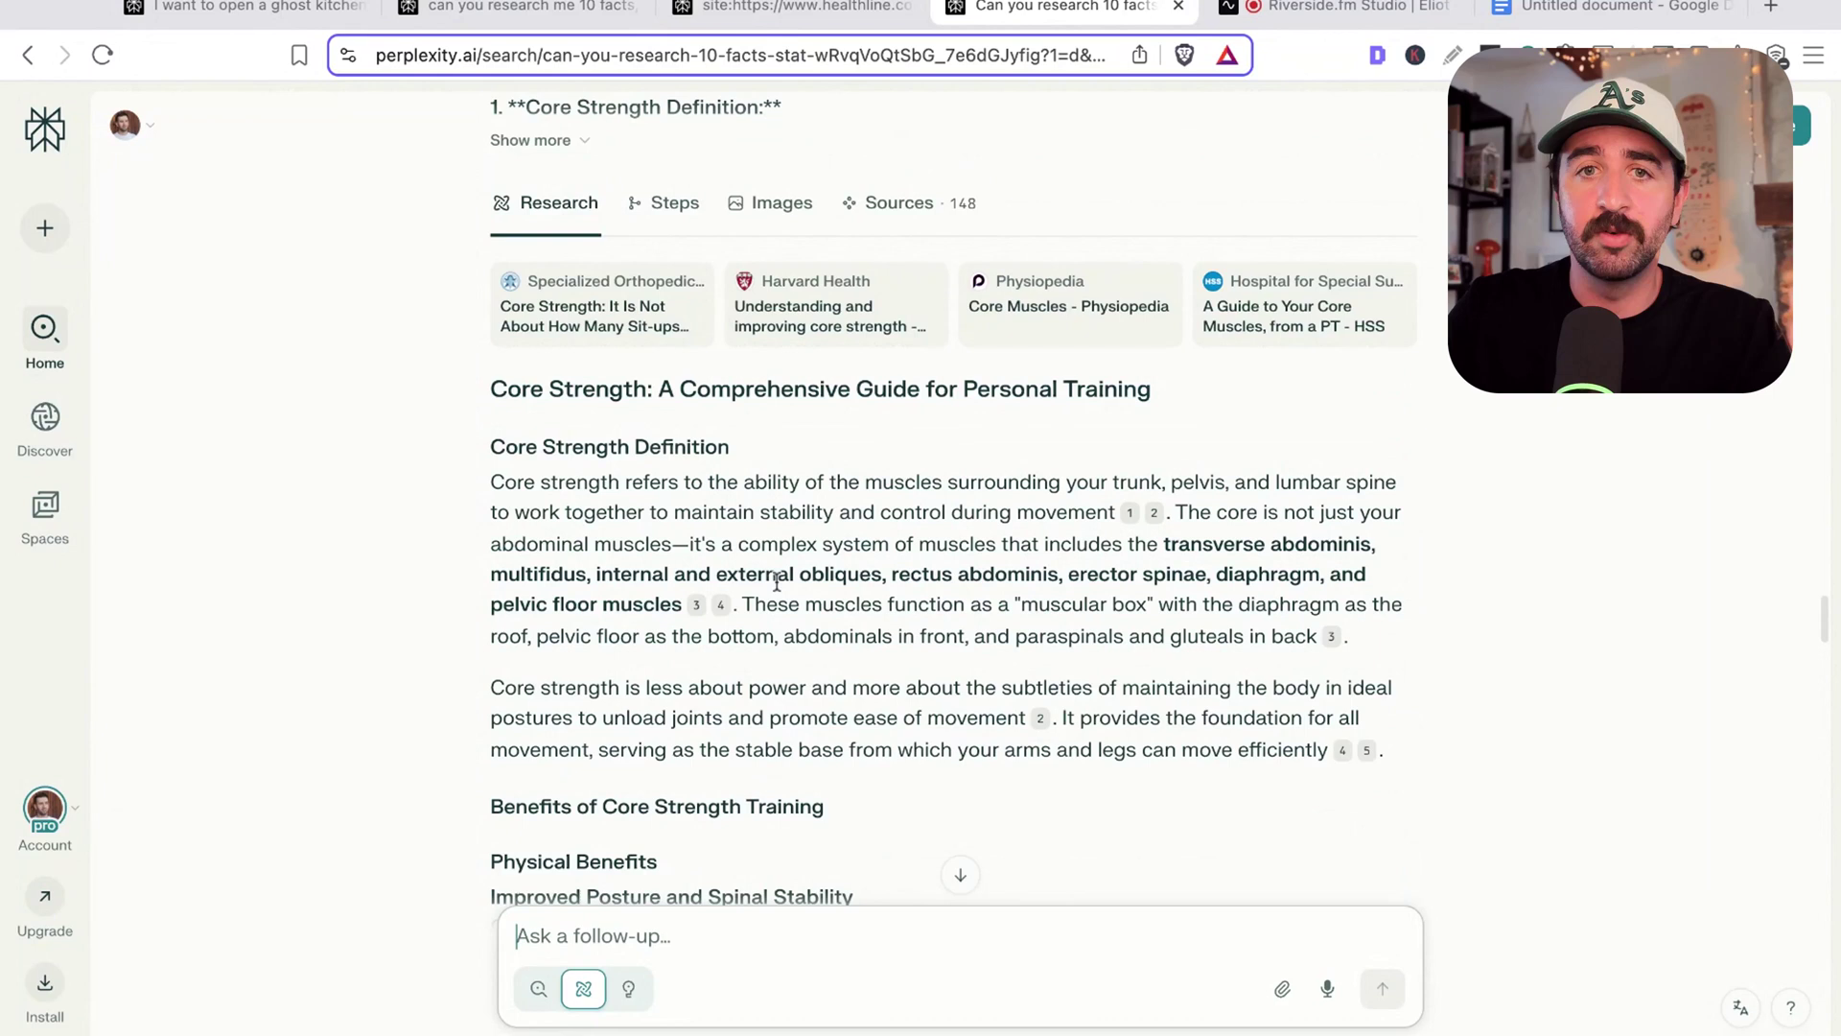
scroll(776, 582, down, 5)
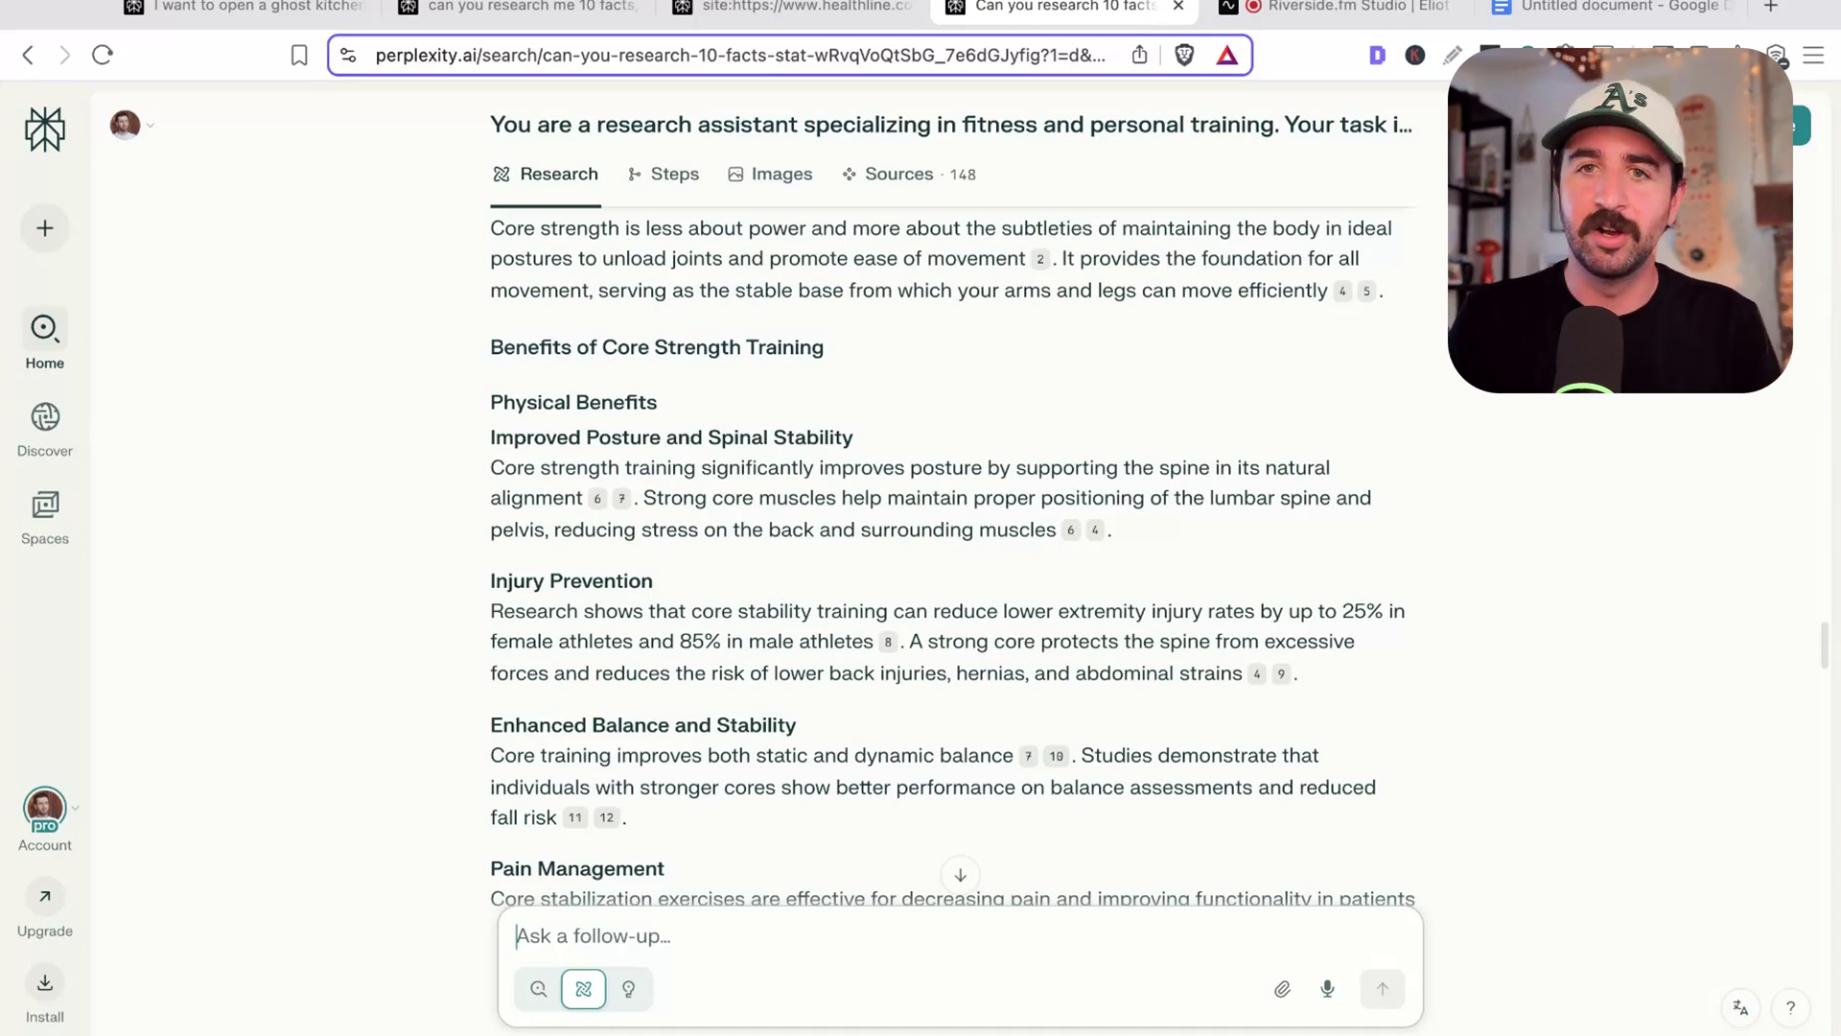
scroll(371, 491, down, 15)
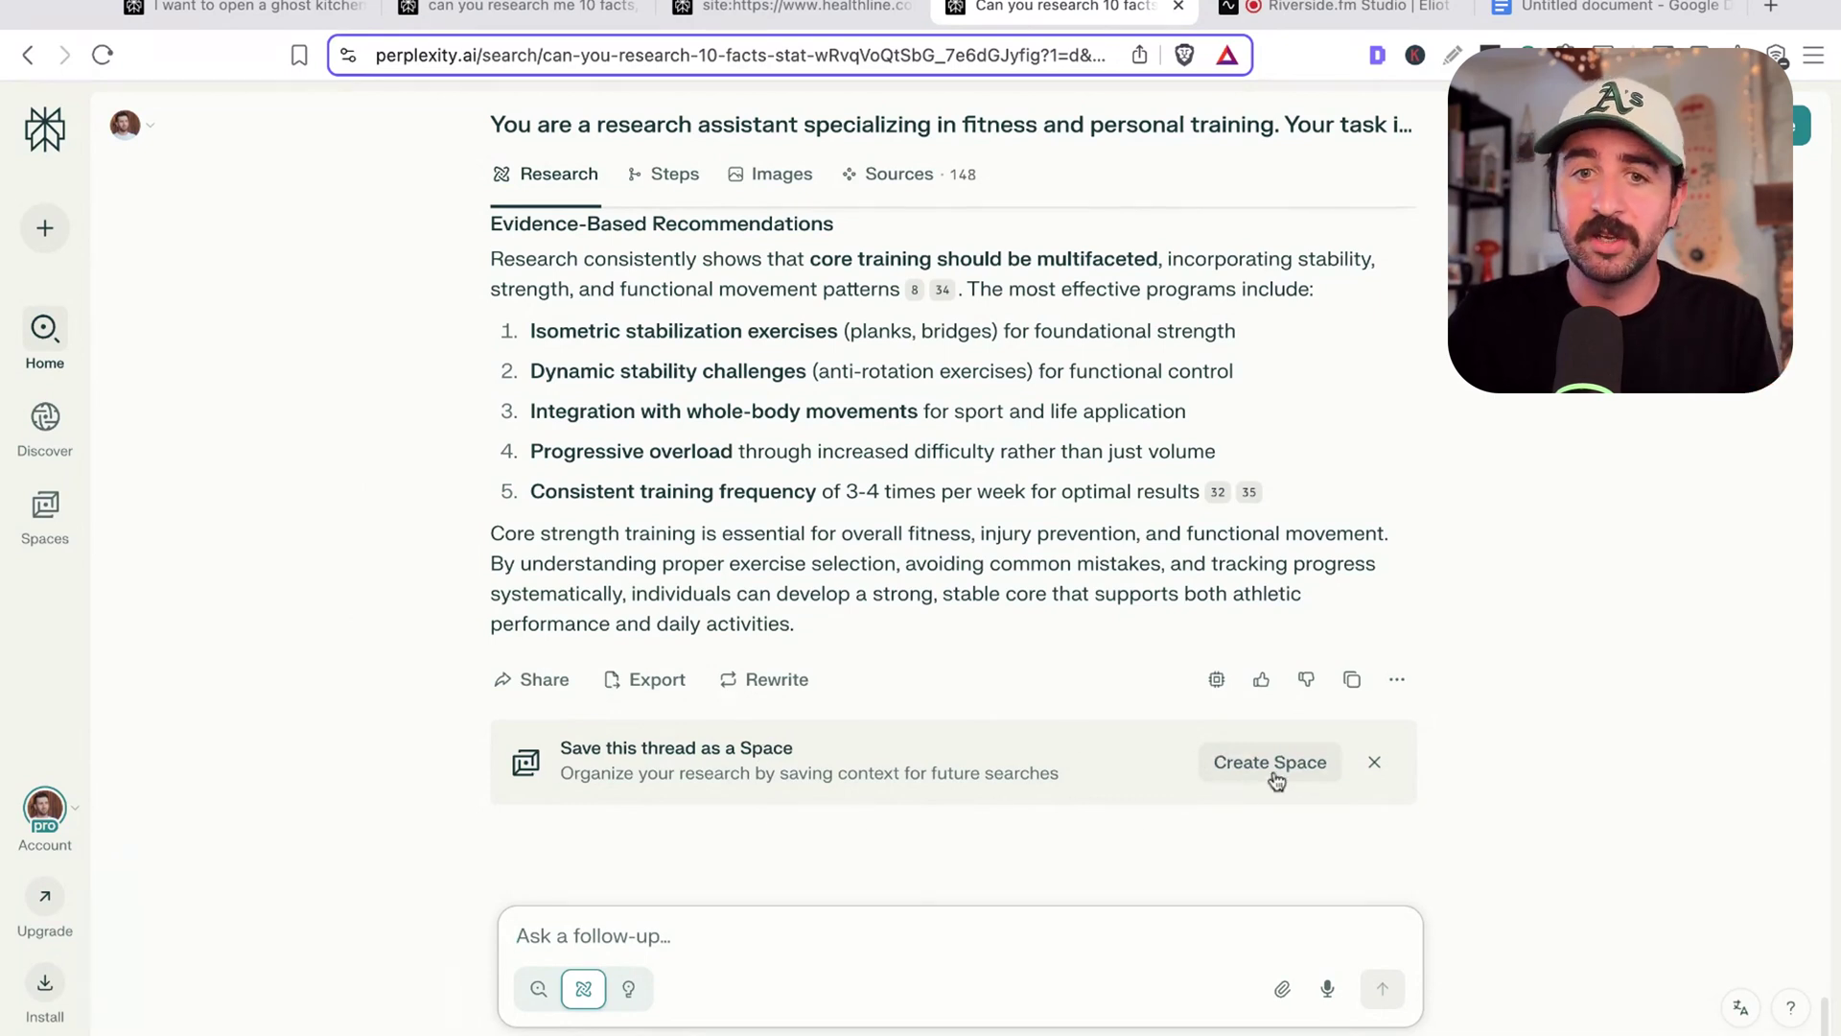
Create a Space titled 'Core Strength' and look over its file and link source options
click(1237, 782)
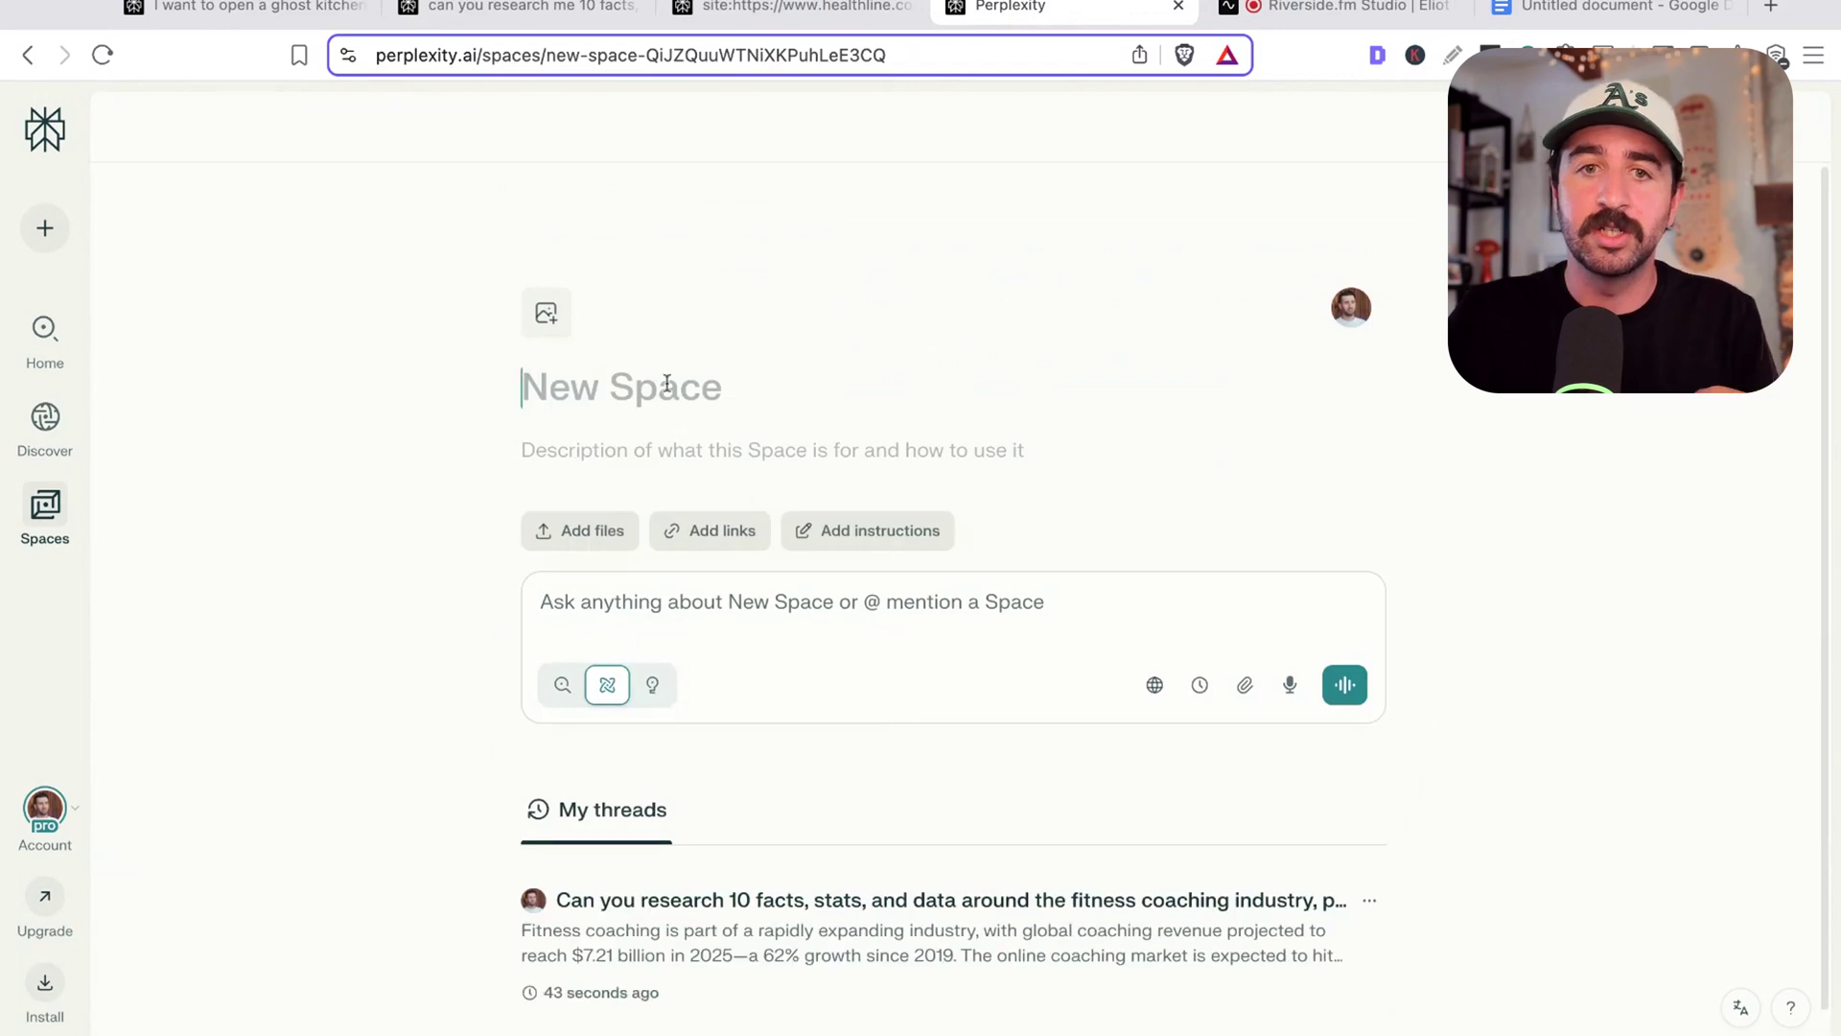
text(Core Strength)
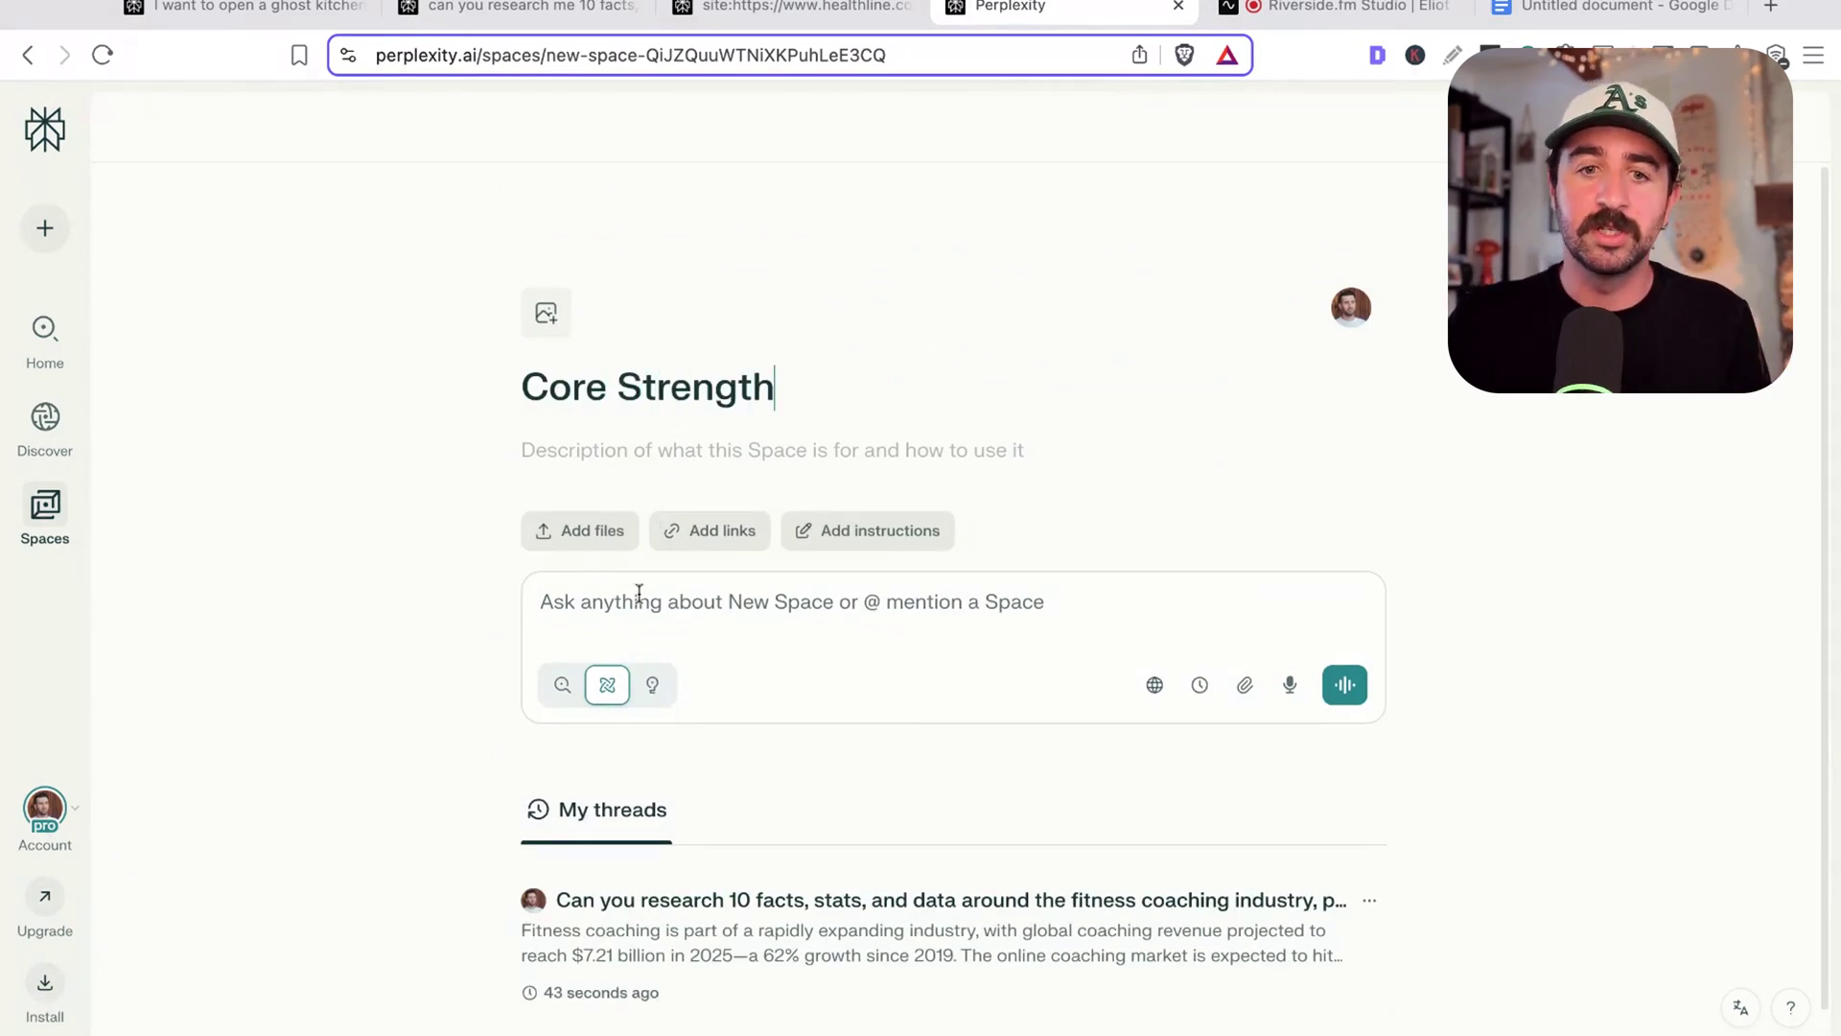
scroll(473, 768, down, 1)
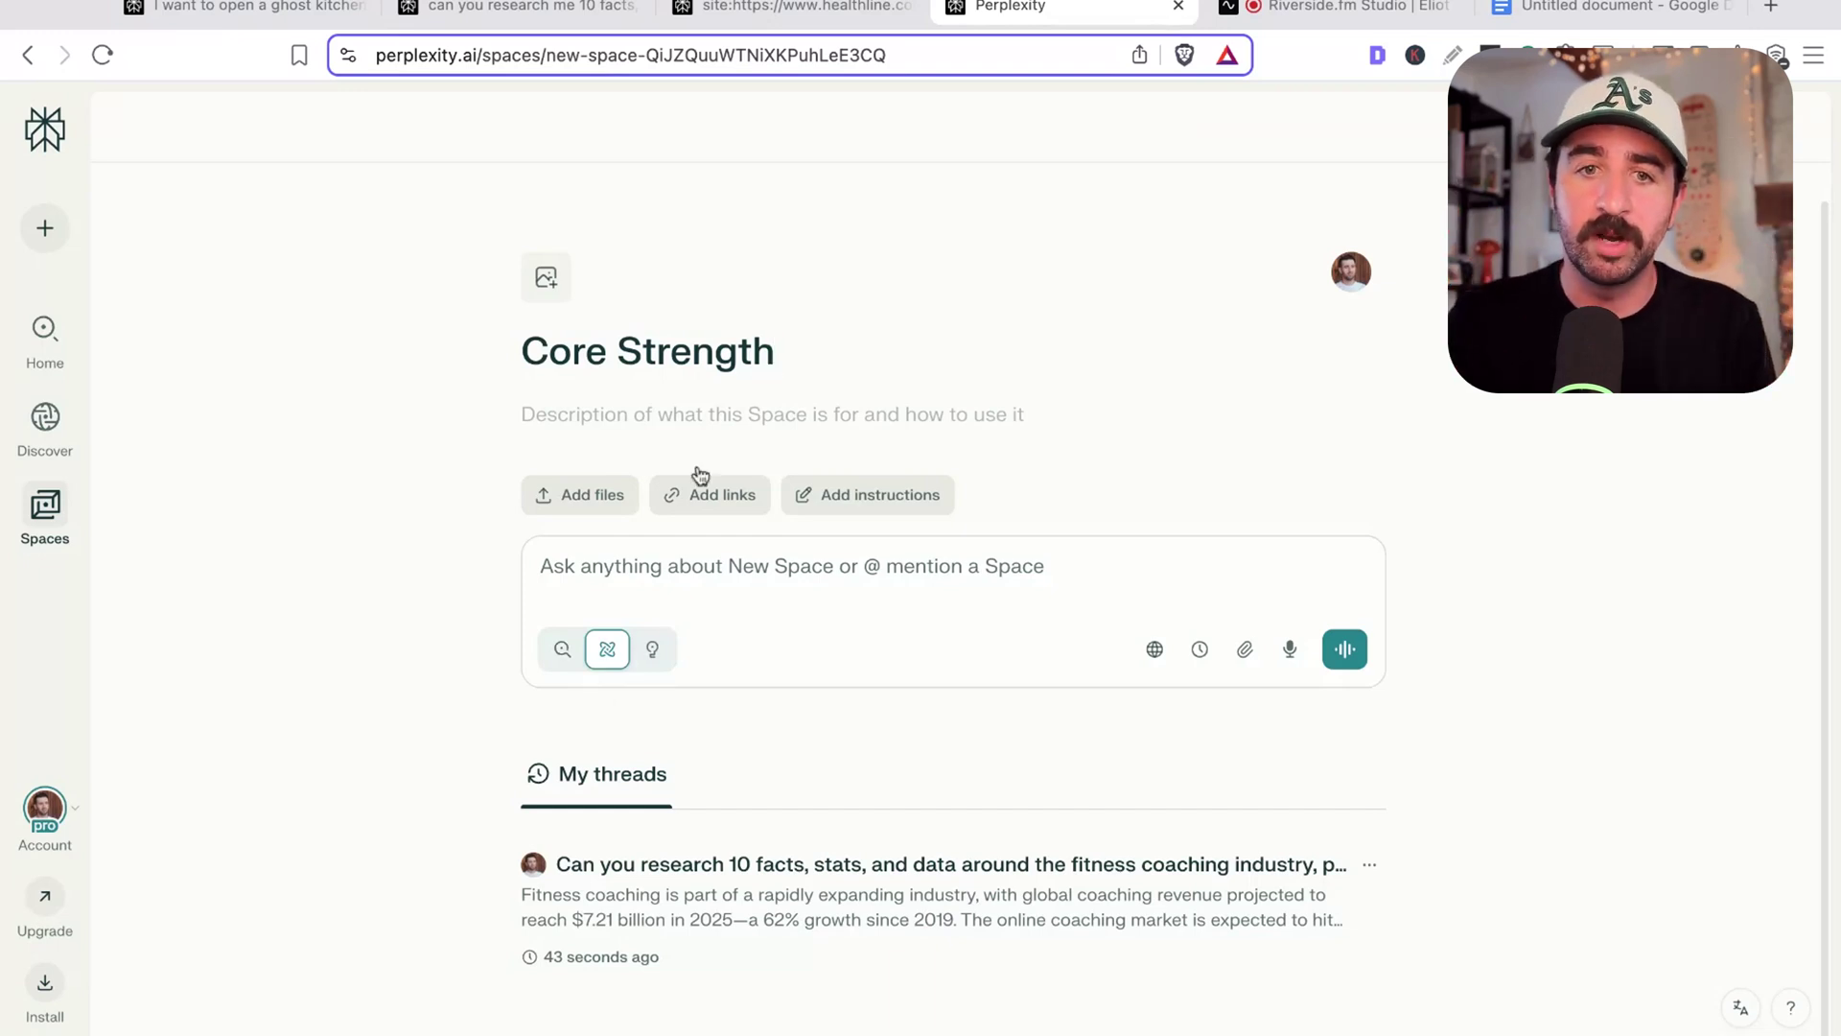
click(589, 505)
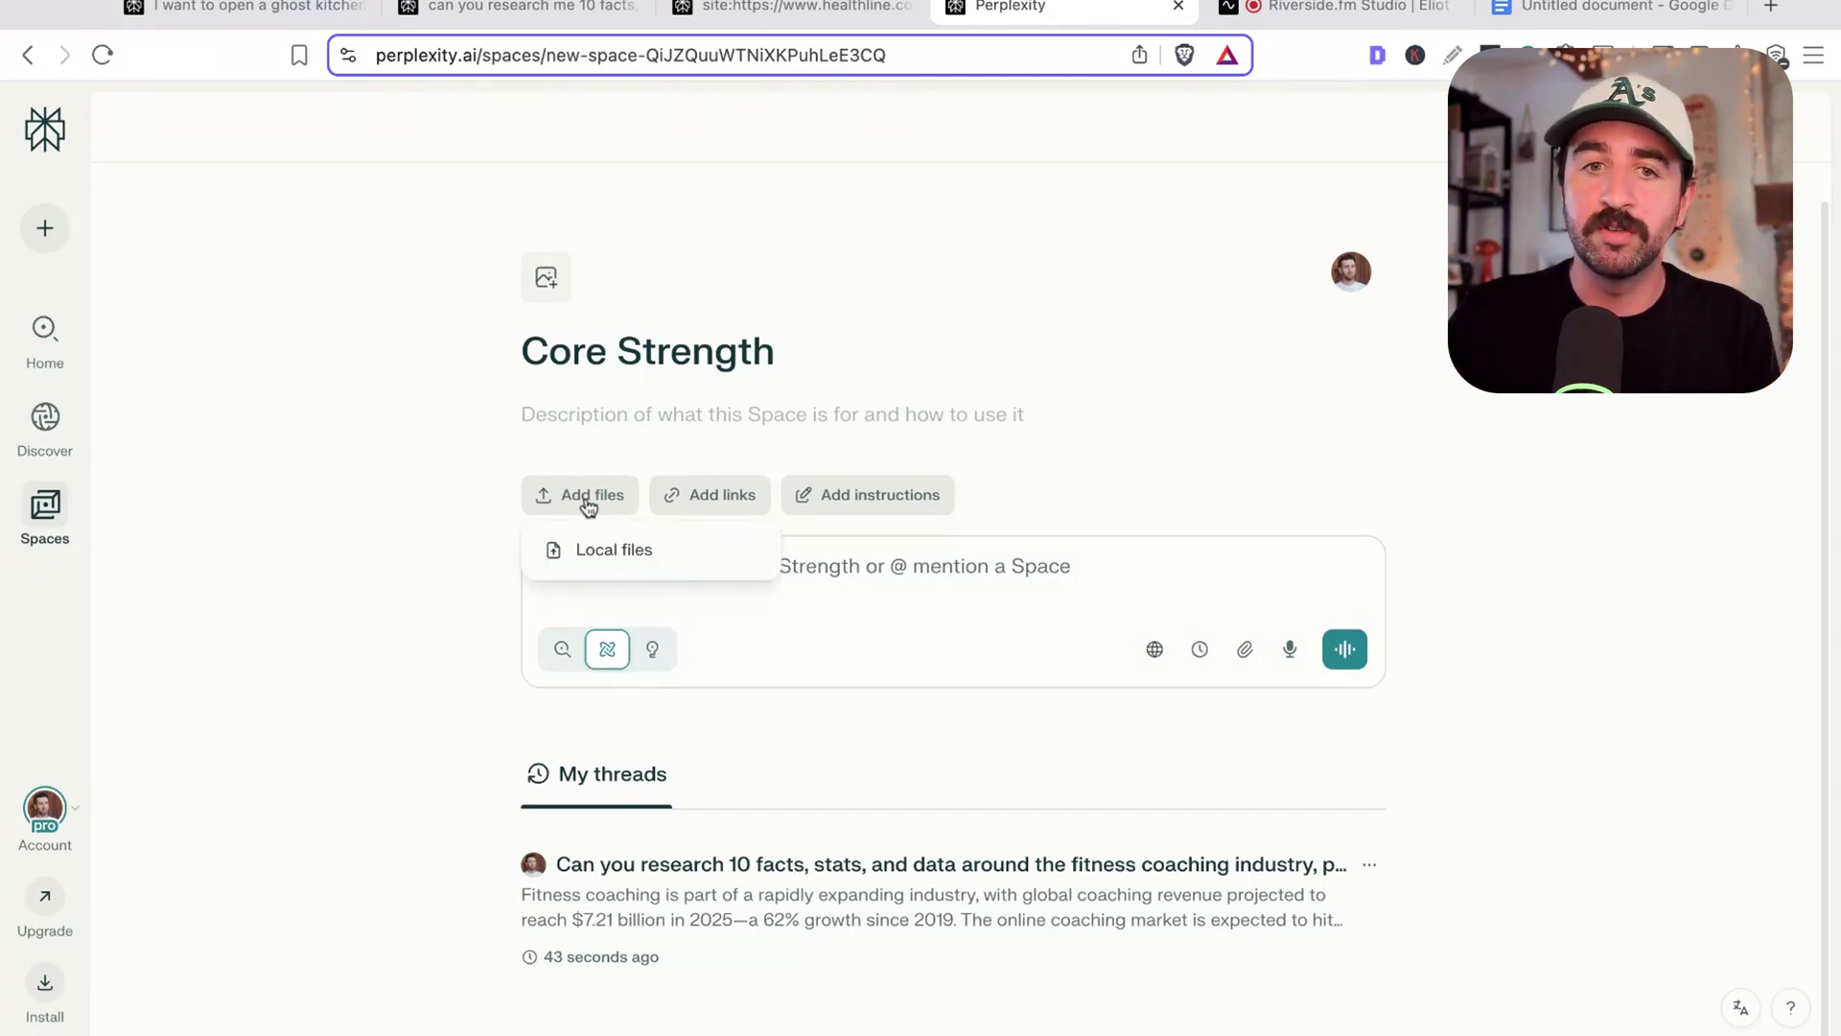
click(712, 507)
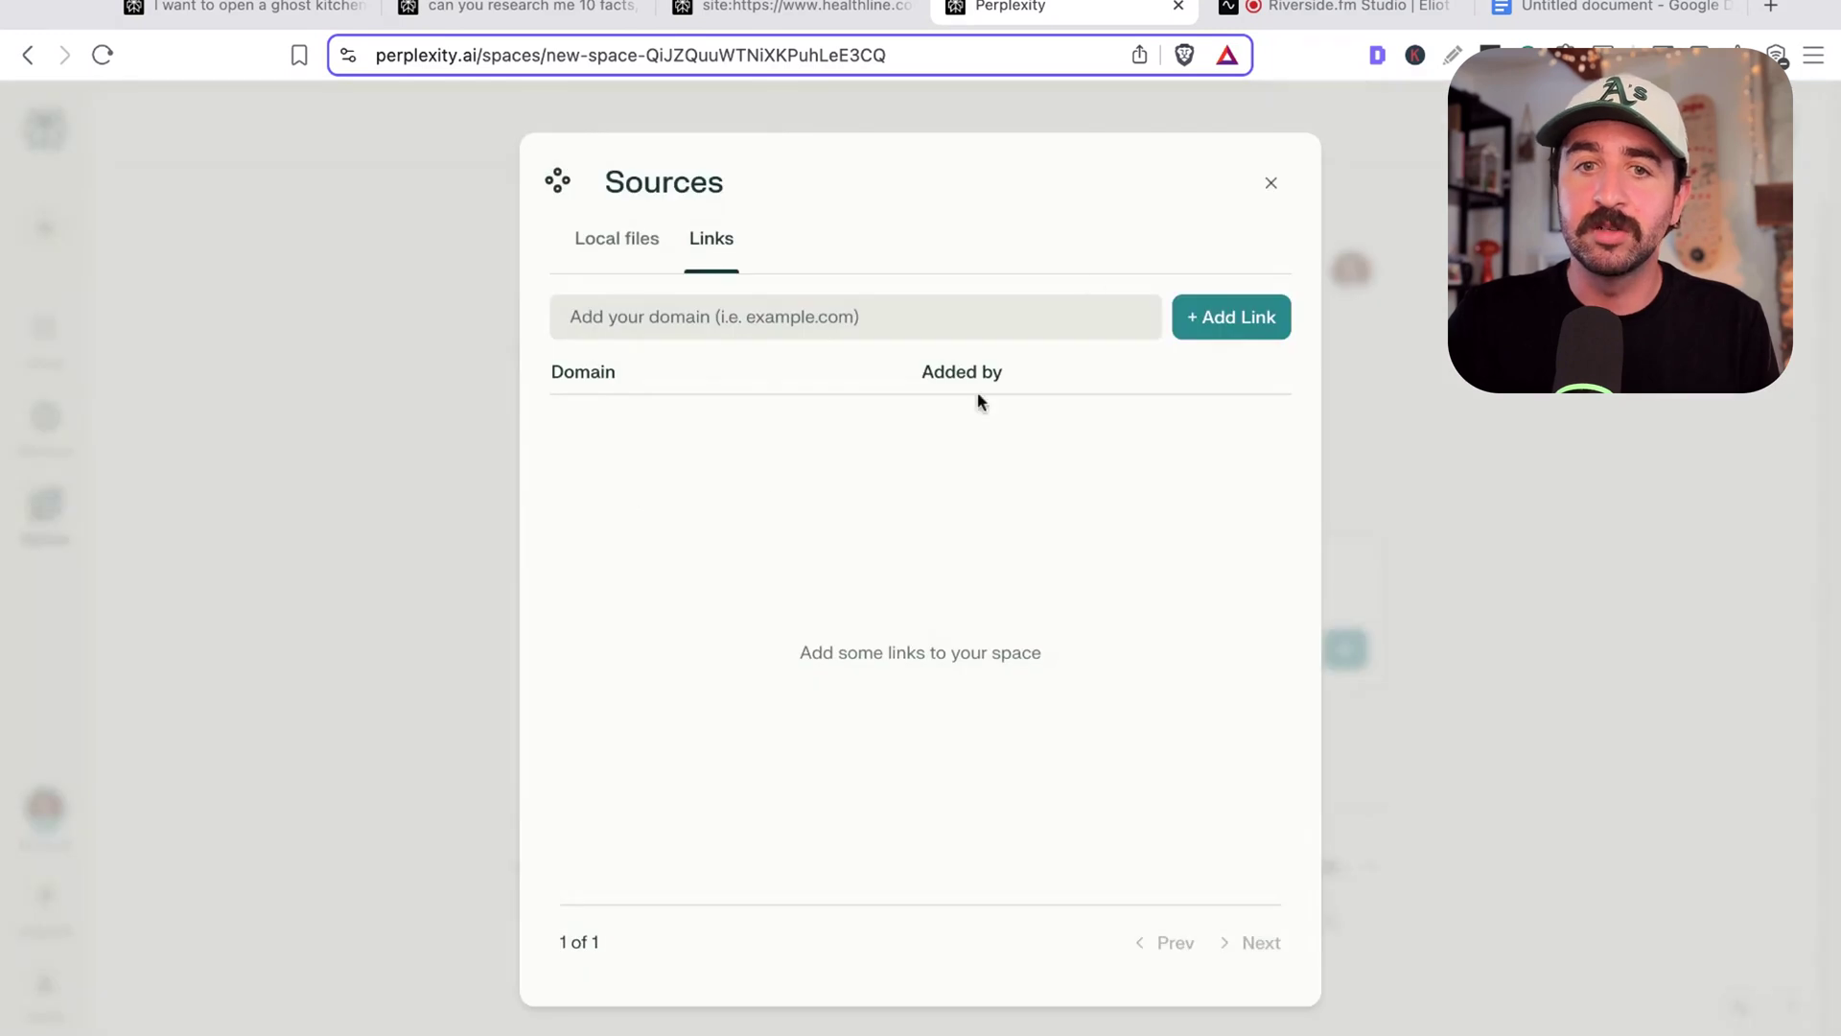
click(1272, 186)
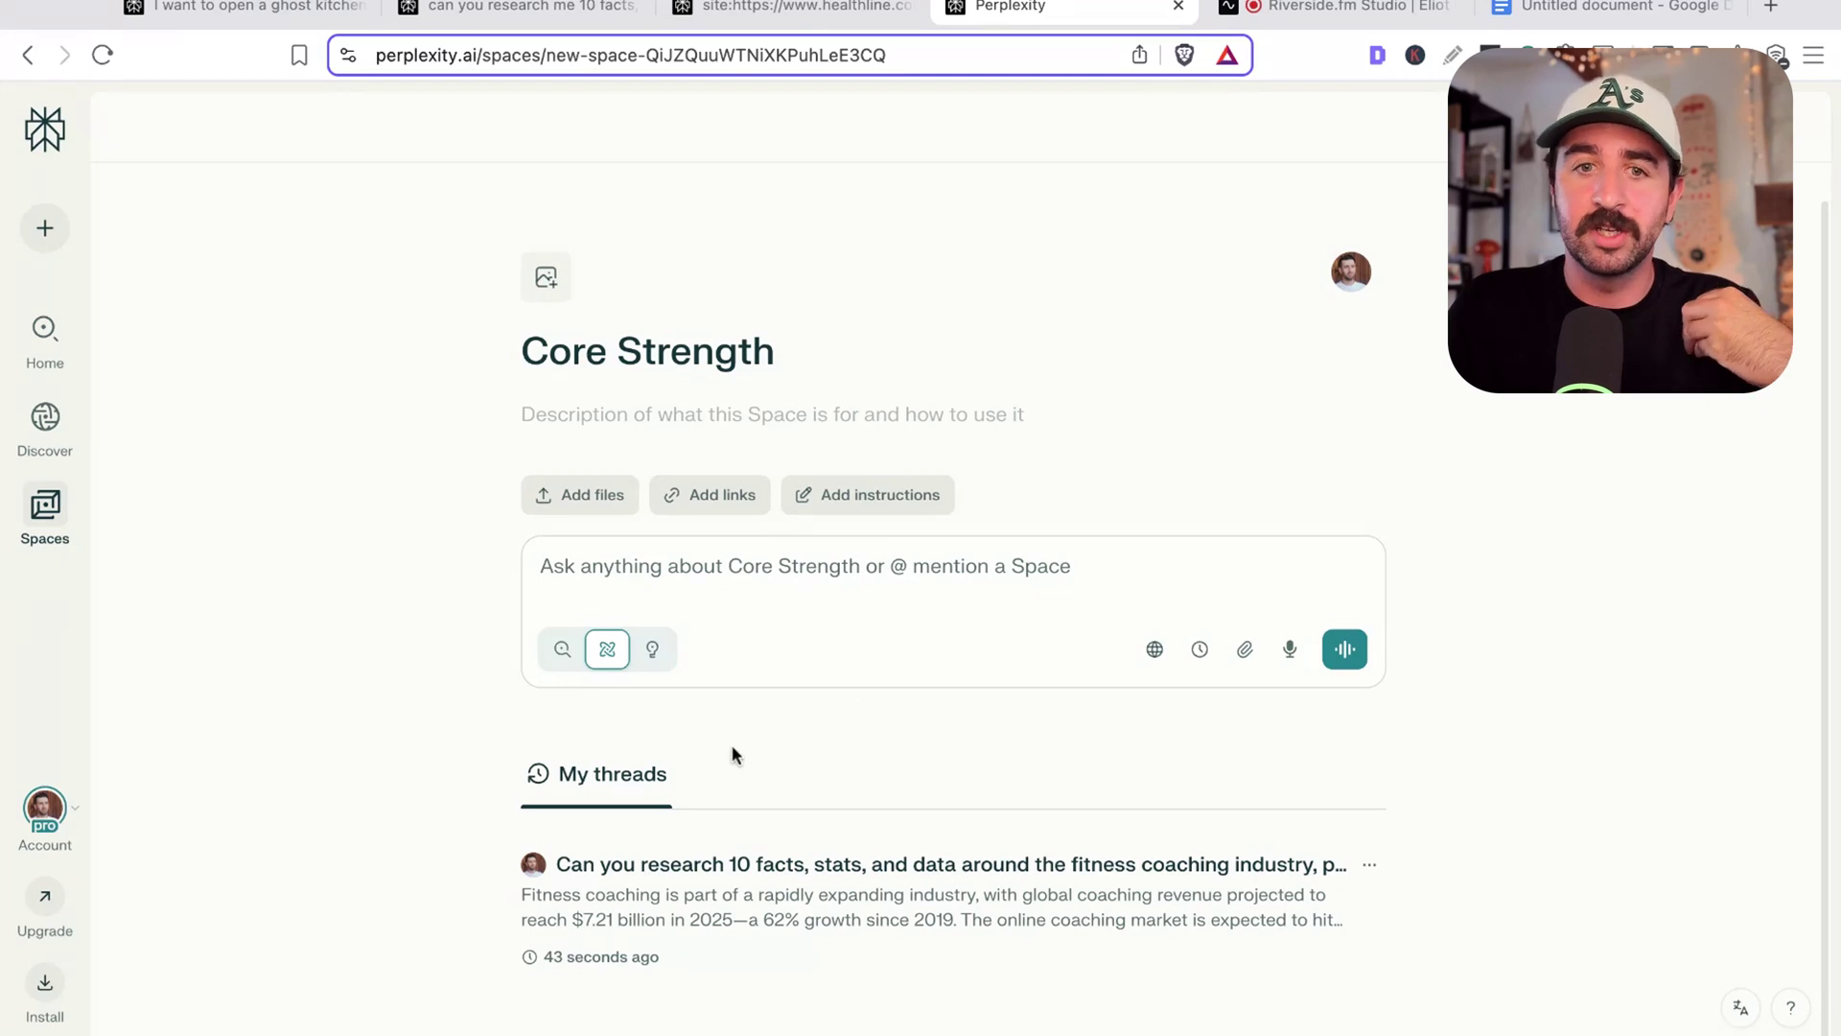
In Labs mode, paste the personal training course launch-plan prompt and review its key lines
click(652, 655)
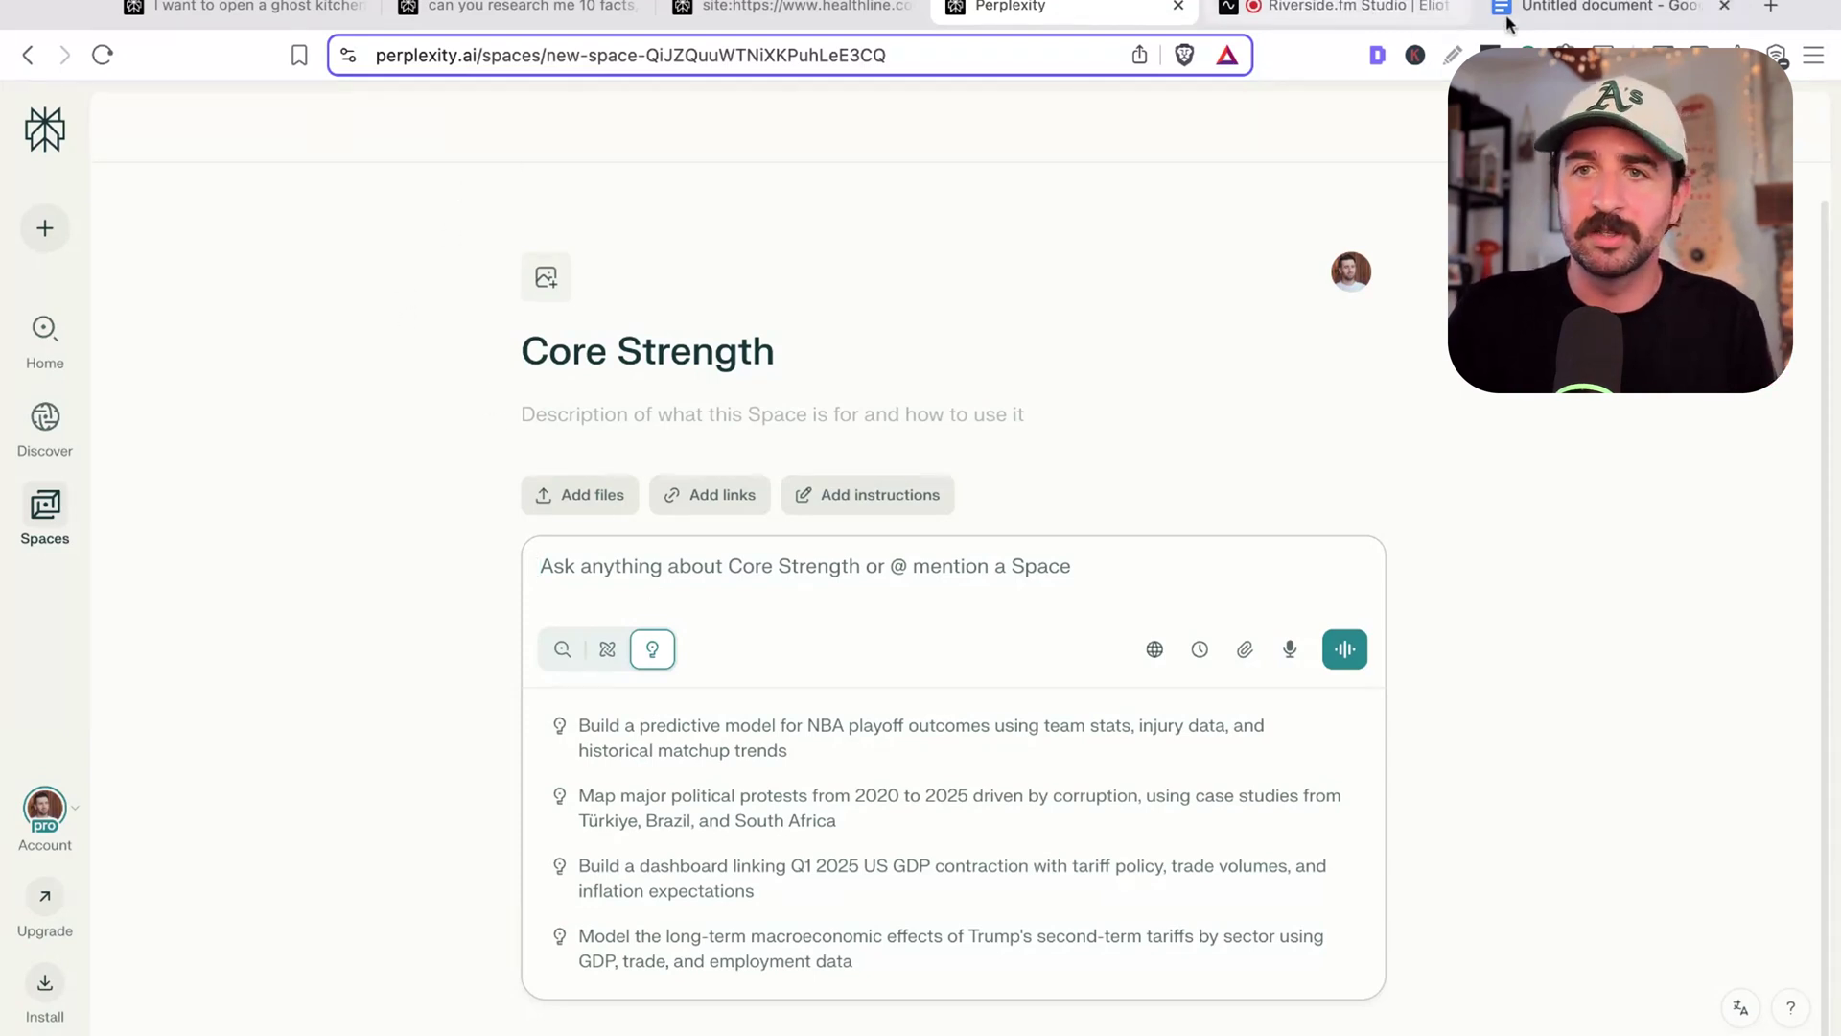
text(I want to create a course for my personal training business. Can you create a full plan to help me launch my course, including market research into customer pain points and desires, brand and marketing messaging tailored to a specific market need, segment, and desire that will be the most profitable? Then create a business plan including course development, pricing strategy, brand alignment, and messaging with a niche section of the audience, and an SEO strategy for the business launch, including a content plan to follow.)
drag(560, 566, 1087, 566)
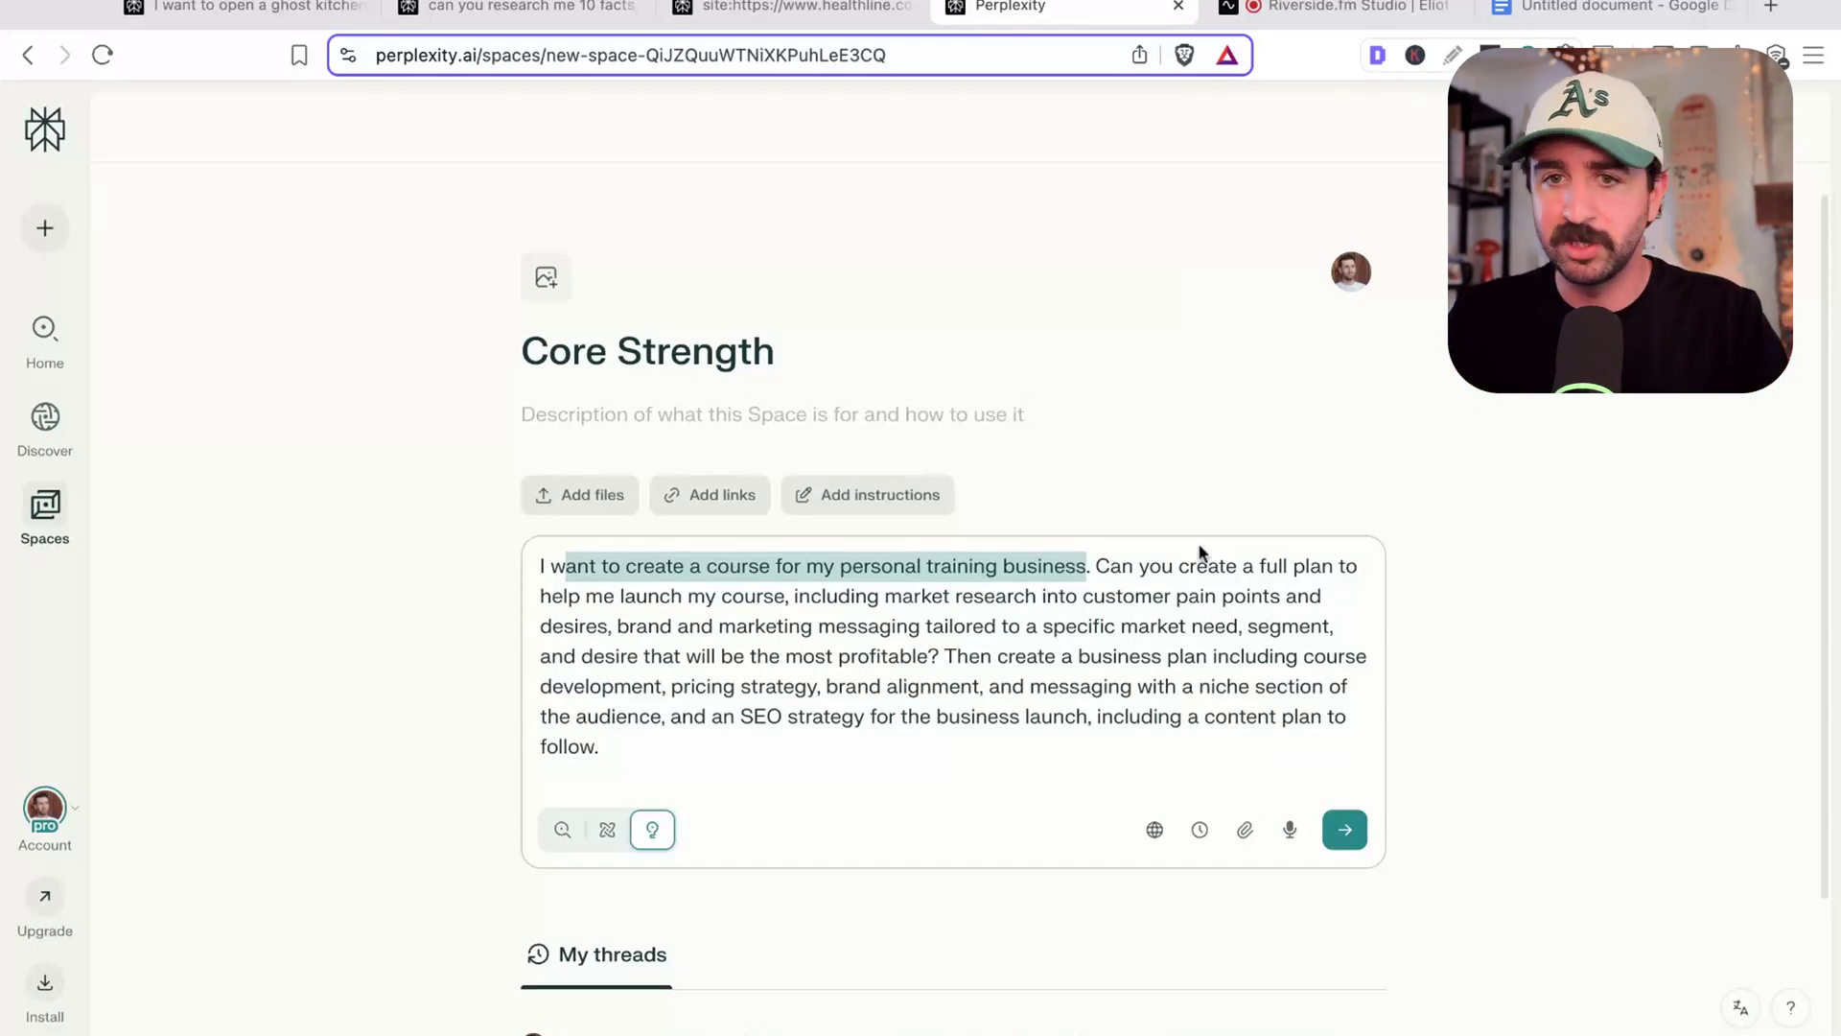
drag(1120, 565, 1076, 625)
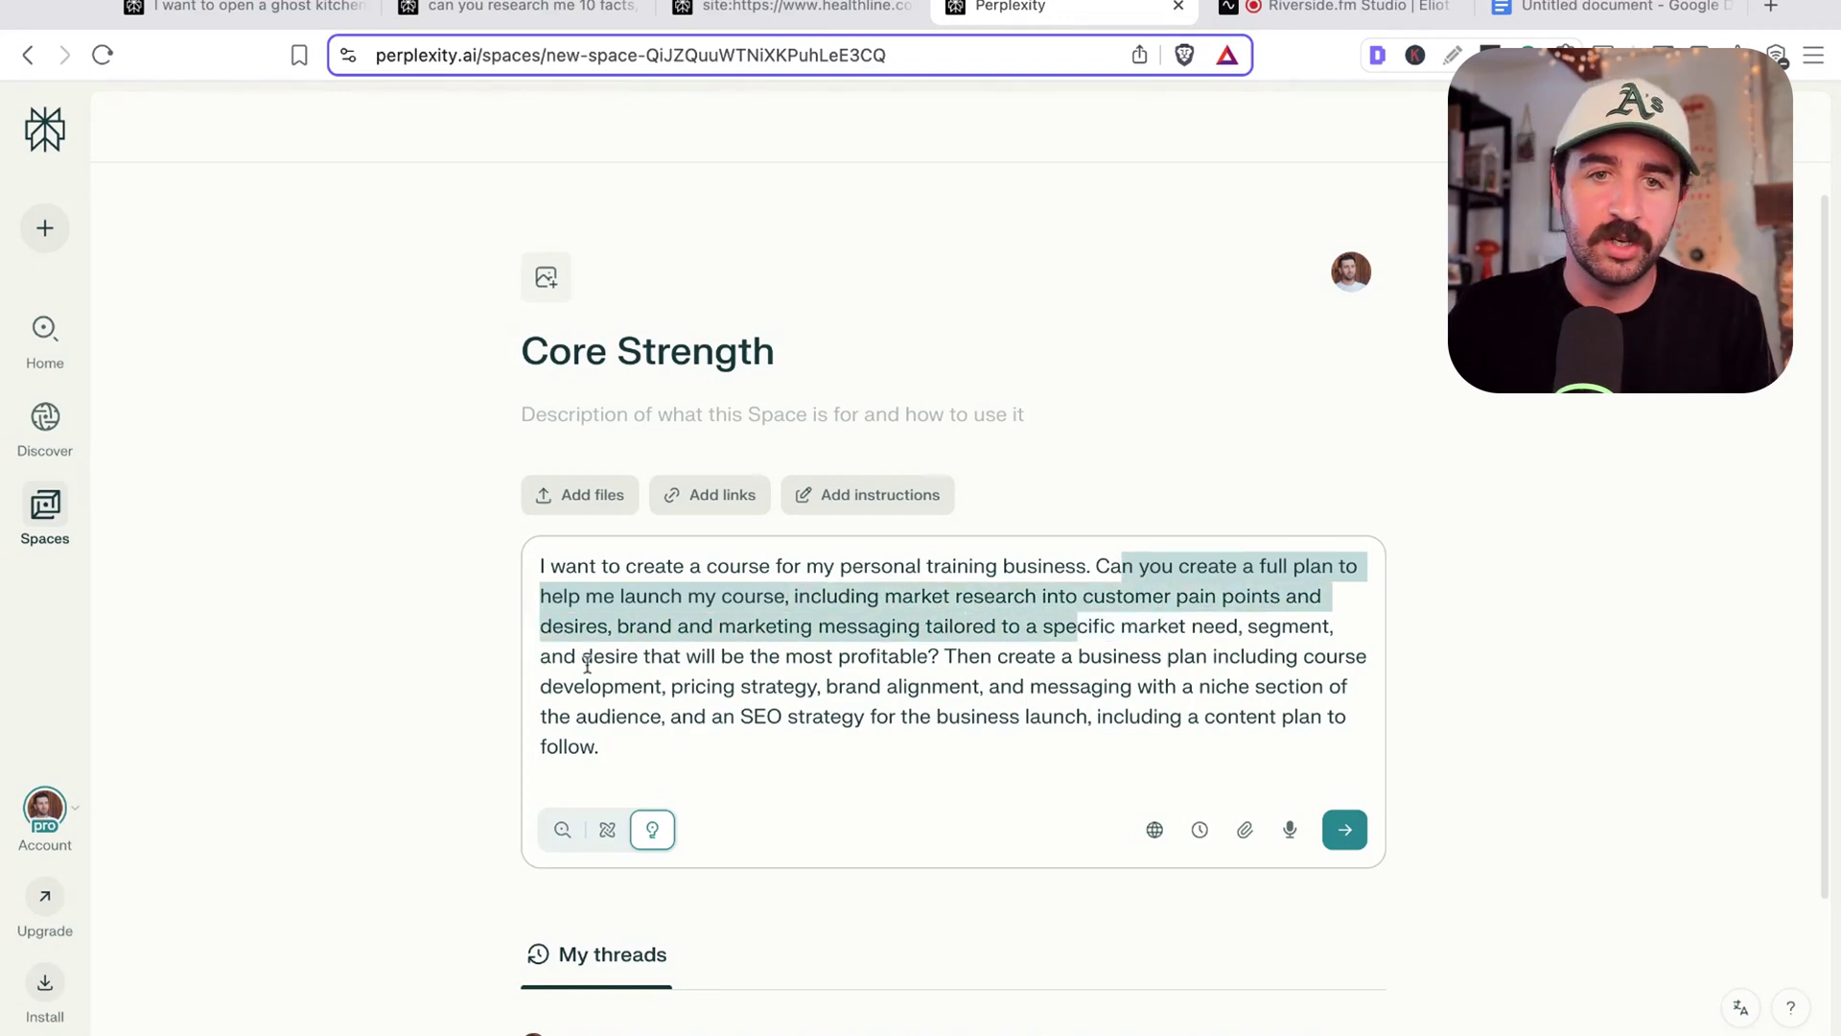
drag(757, 655, 928, 656)
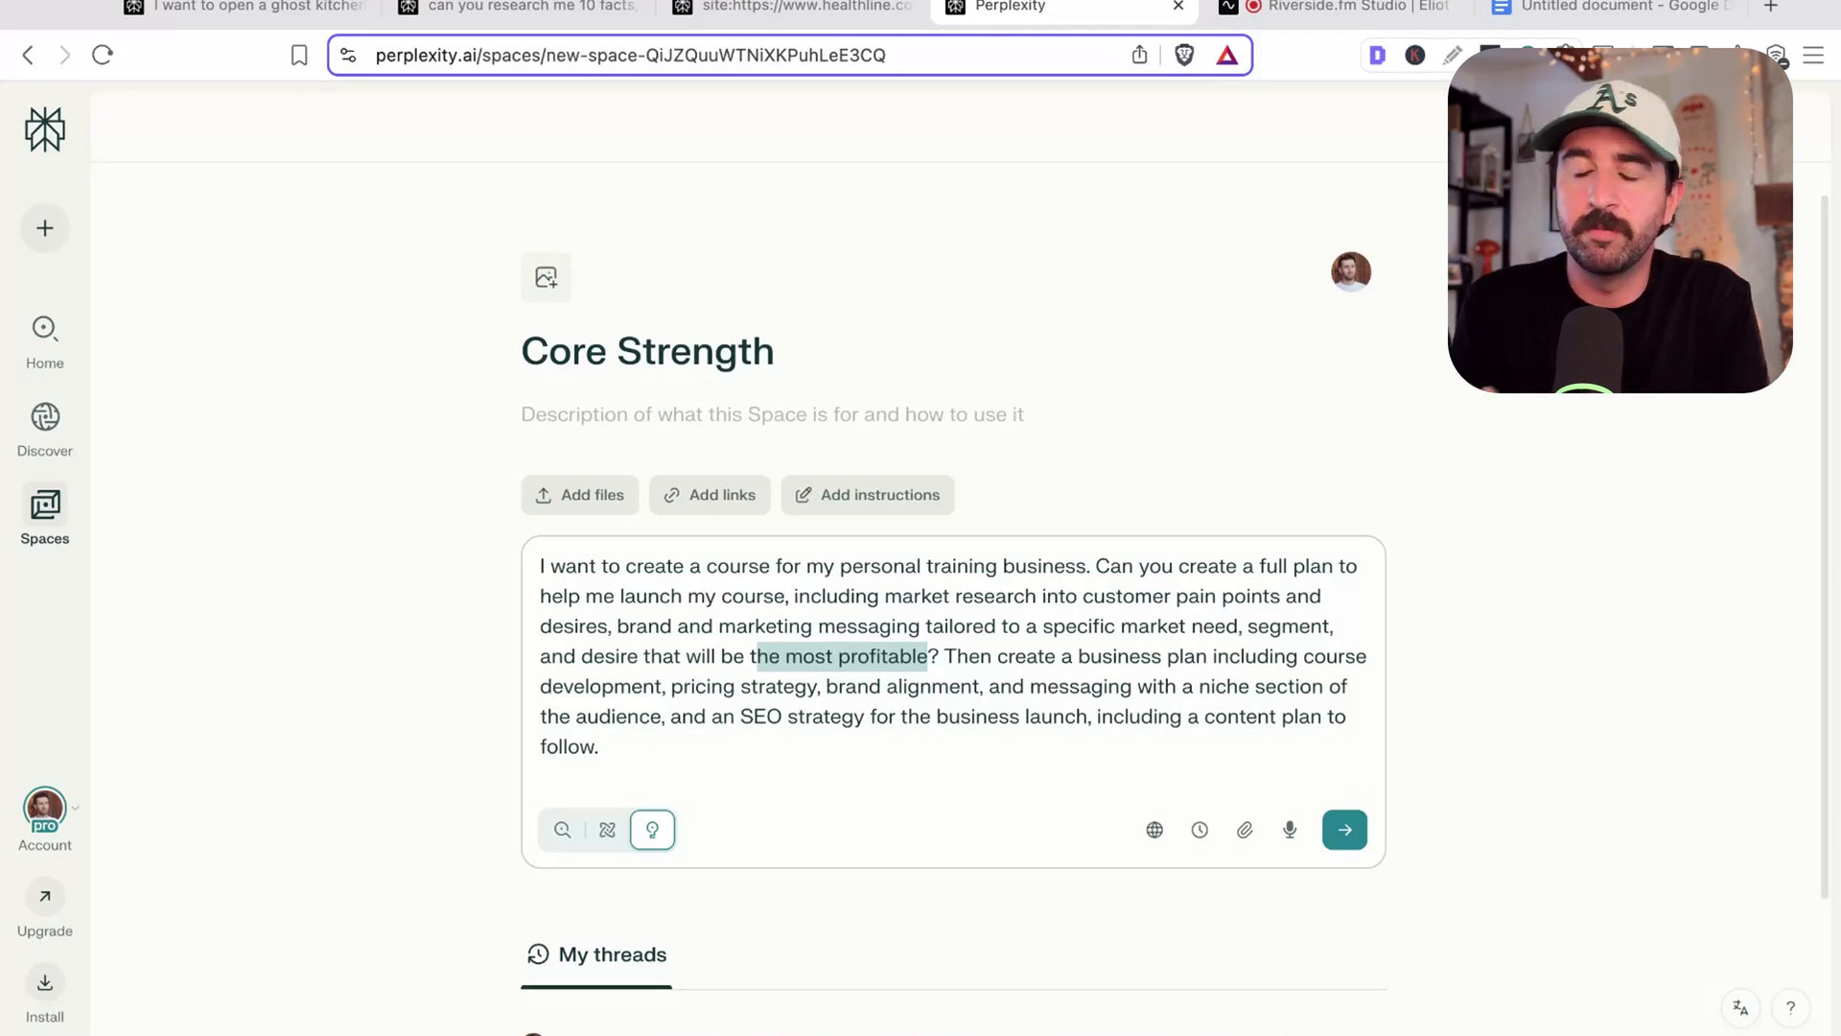
Submit the Labs course-plan prompt, then check the home page's model list and search sources
key(Return)
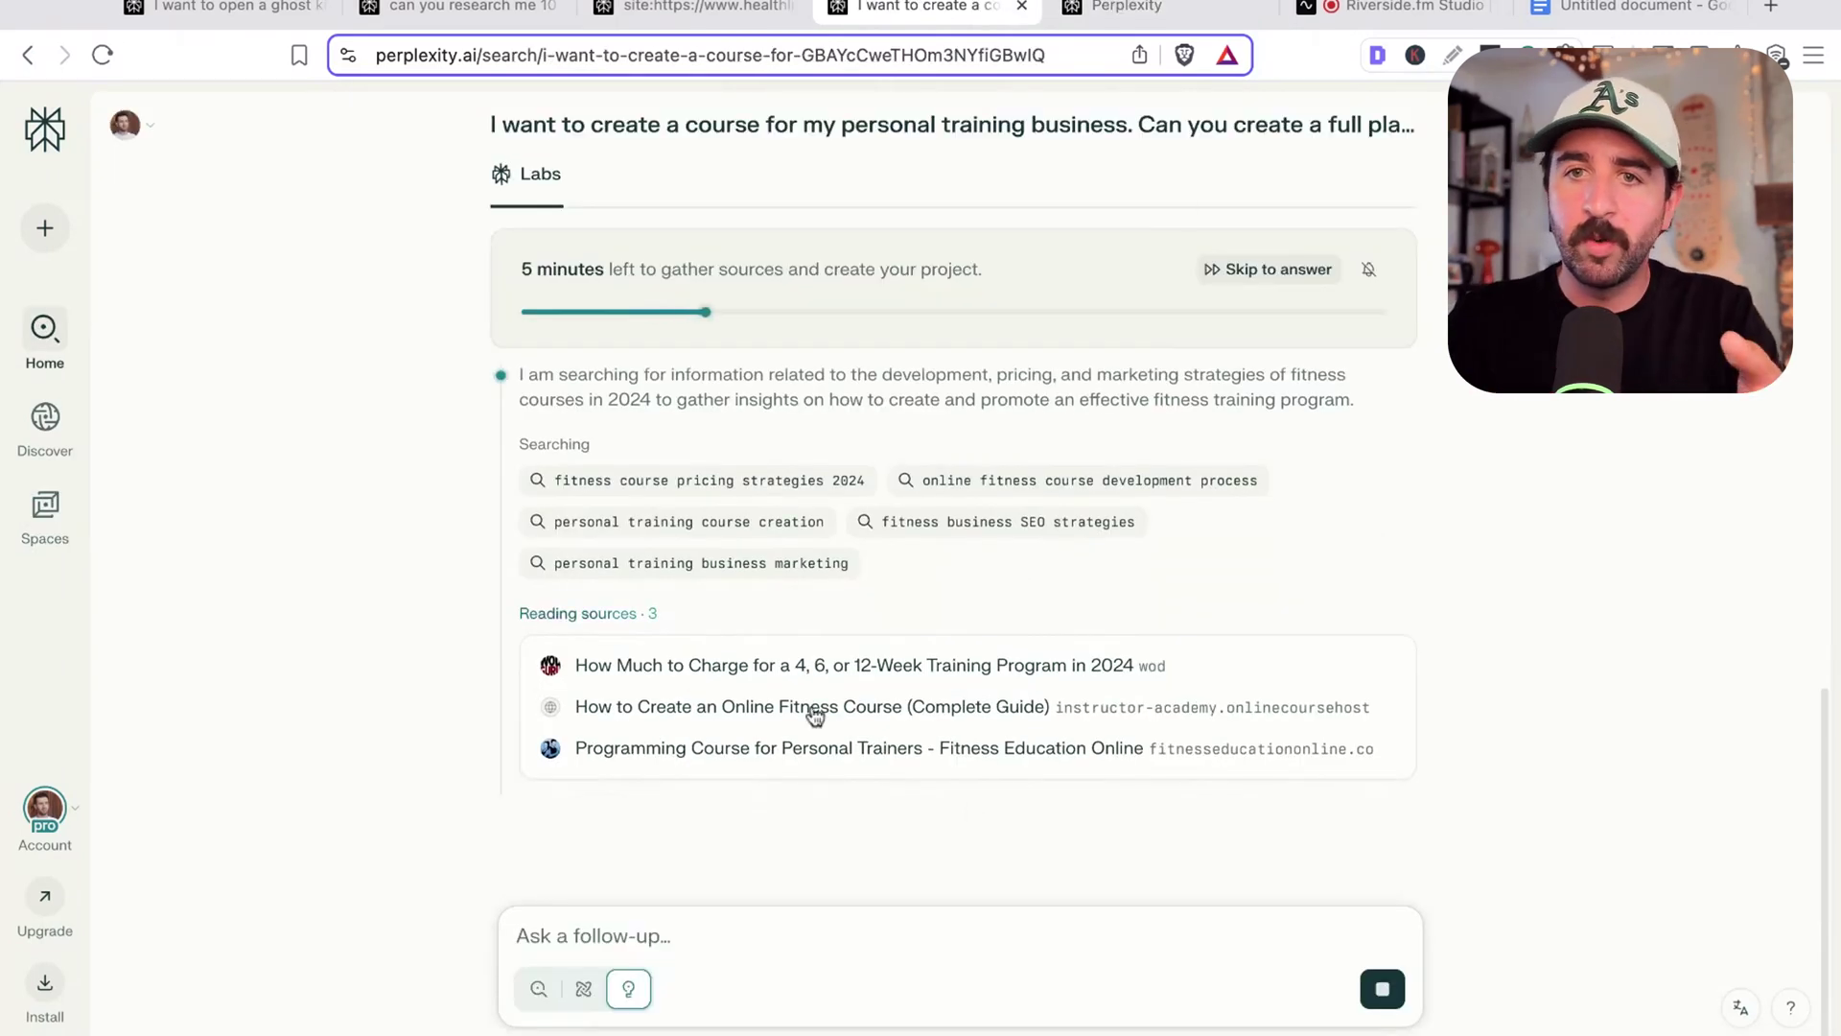
click(1120, 9)
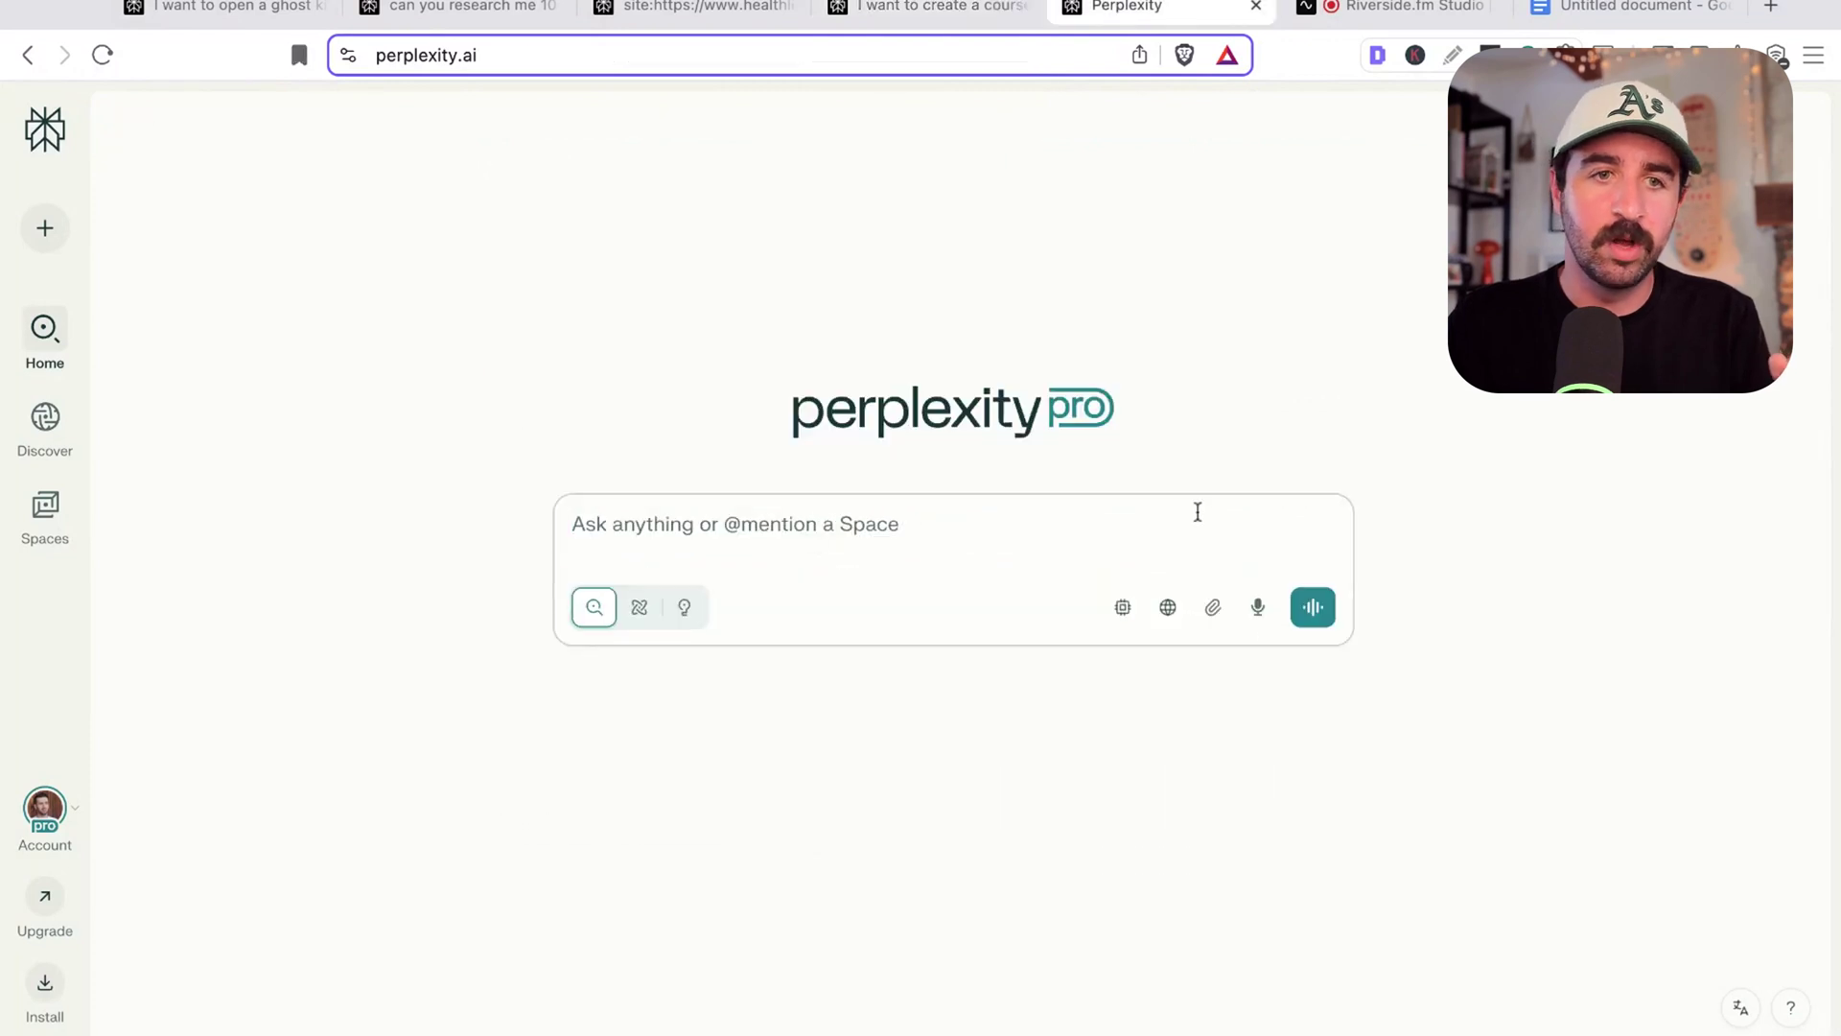
click(1122, 607)
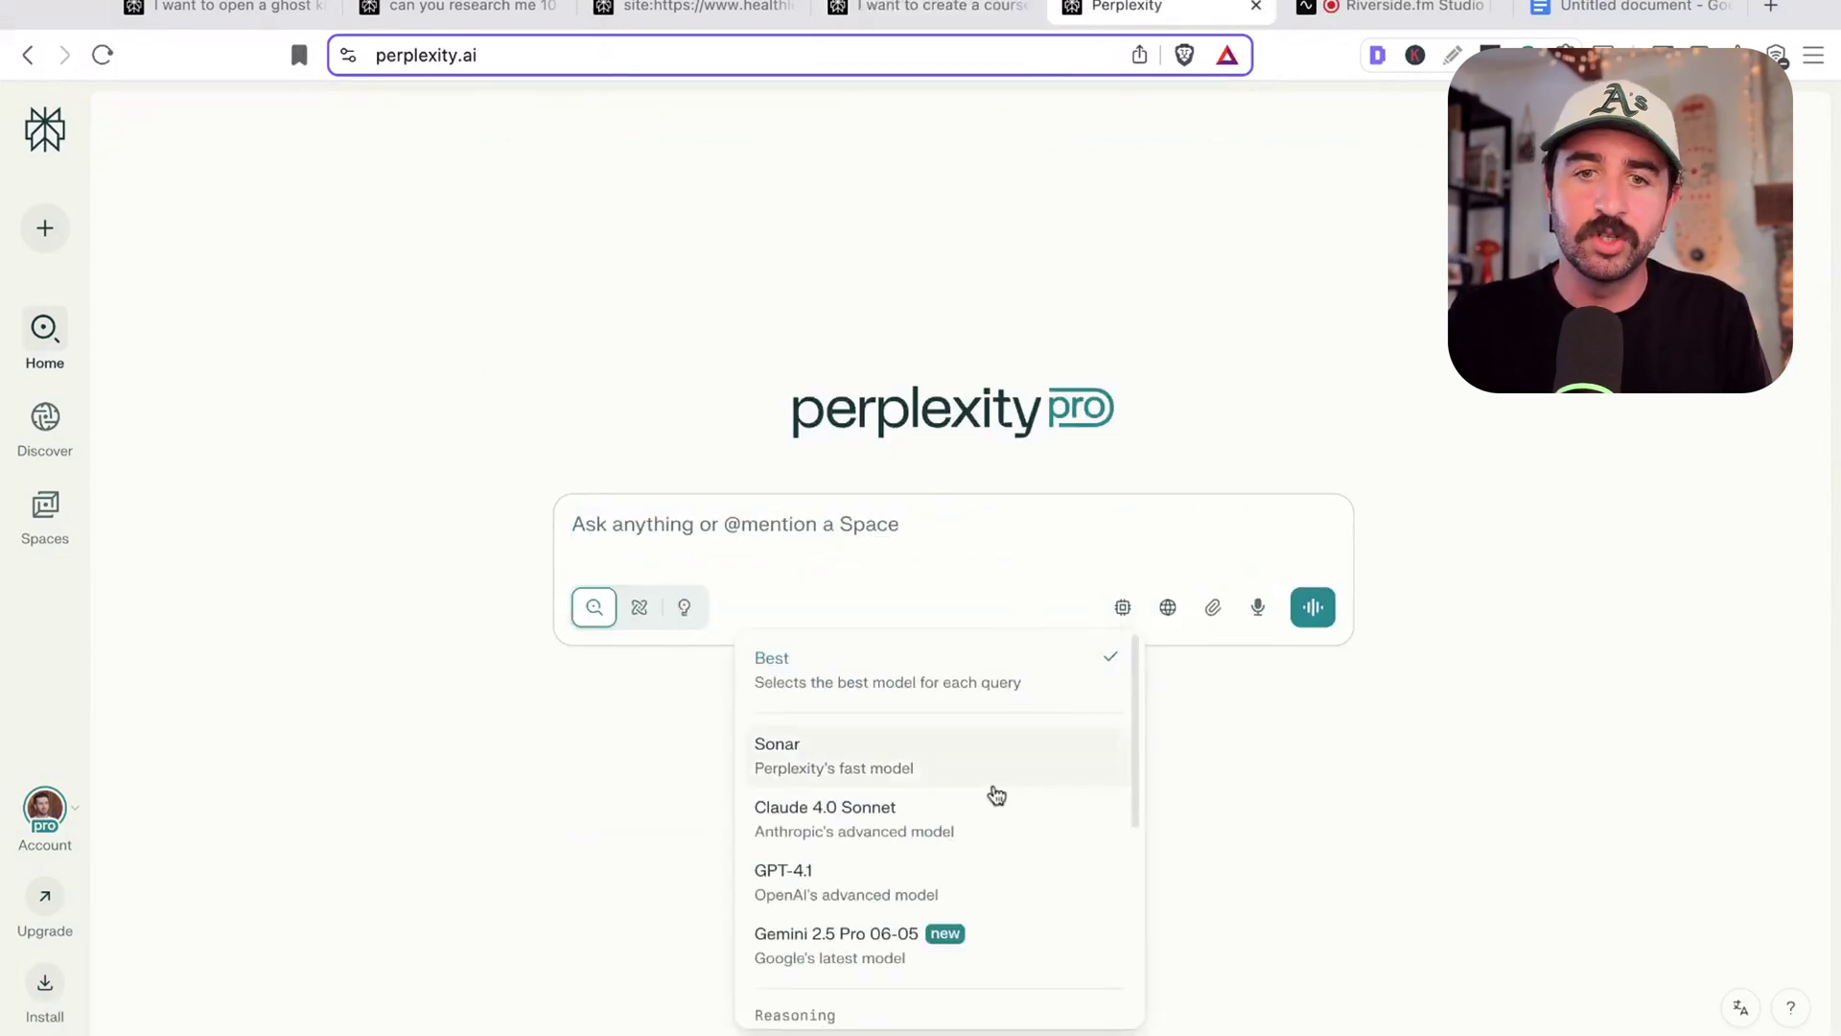
scroll(944, 973, down, 5)
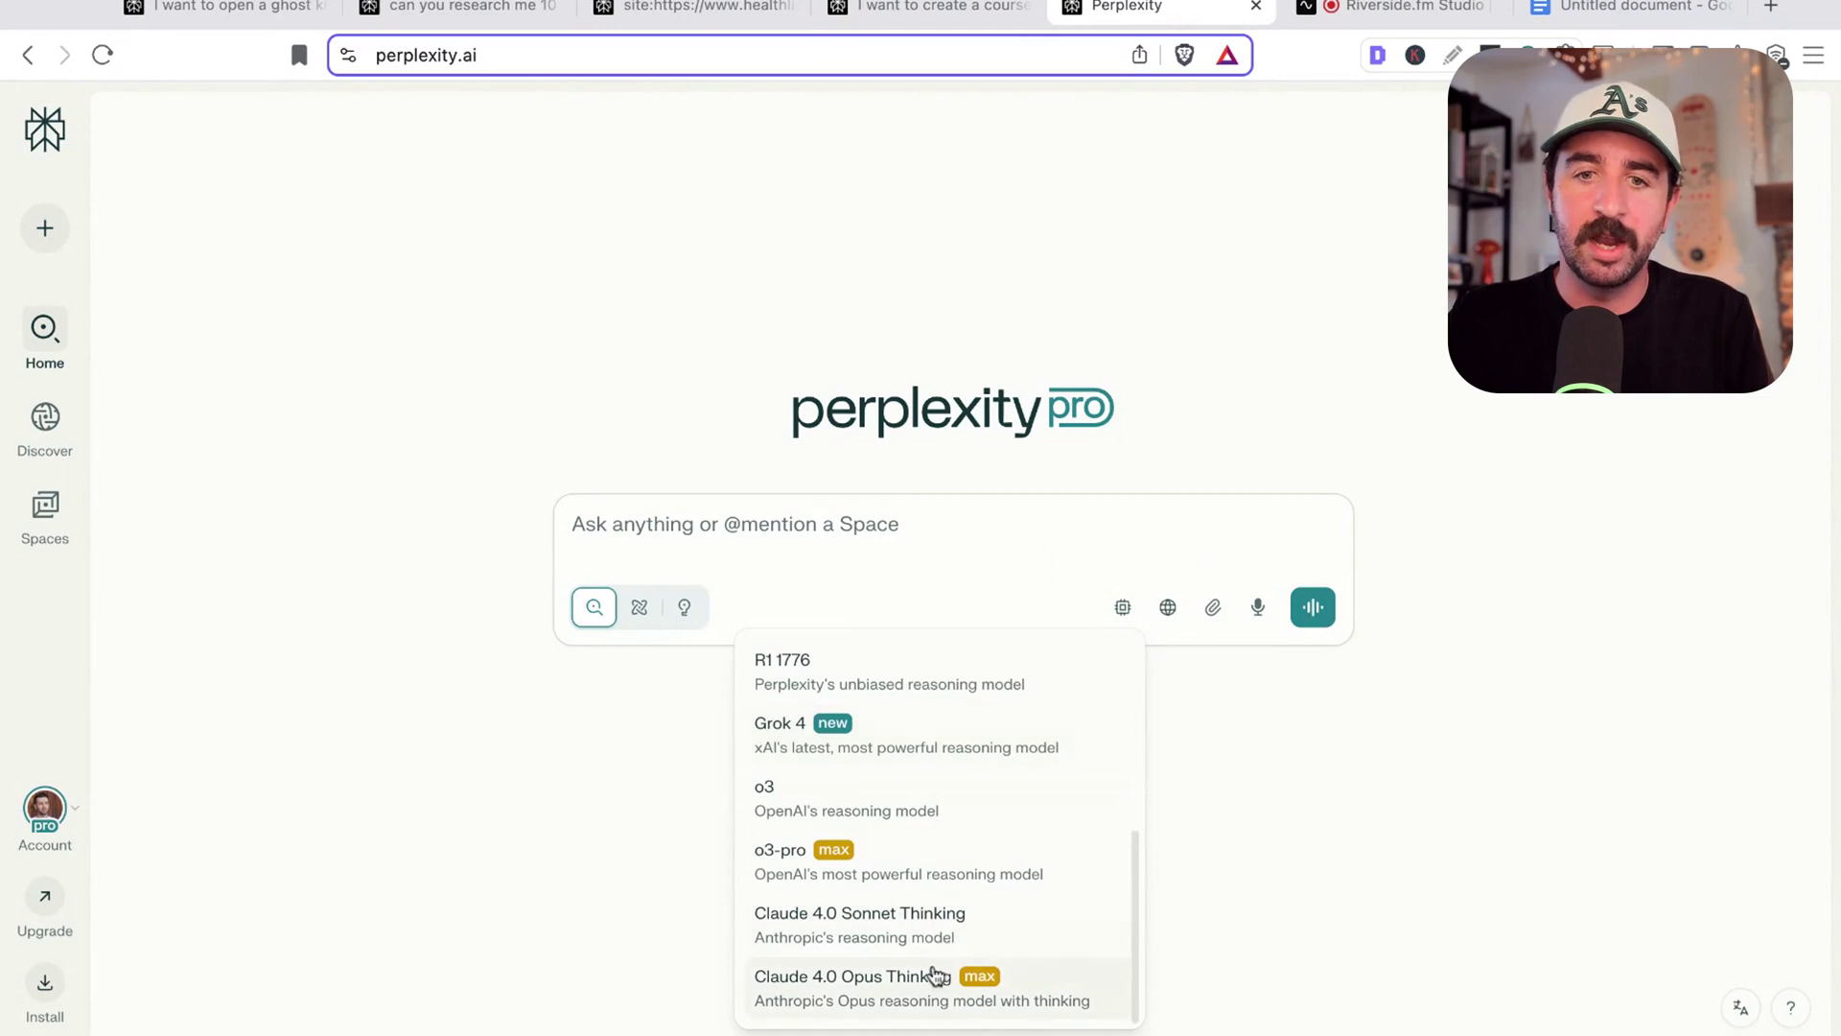
scroll(891, 922, up, 5)
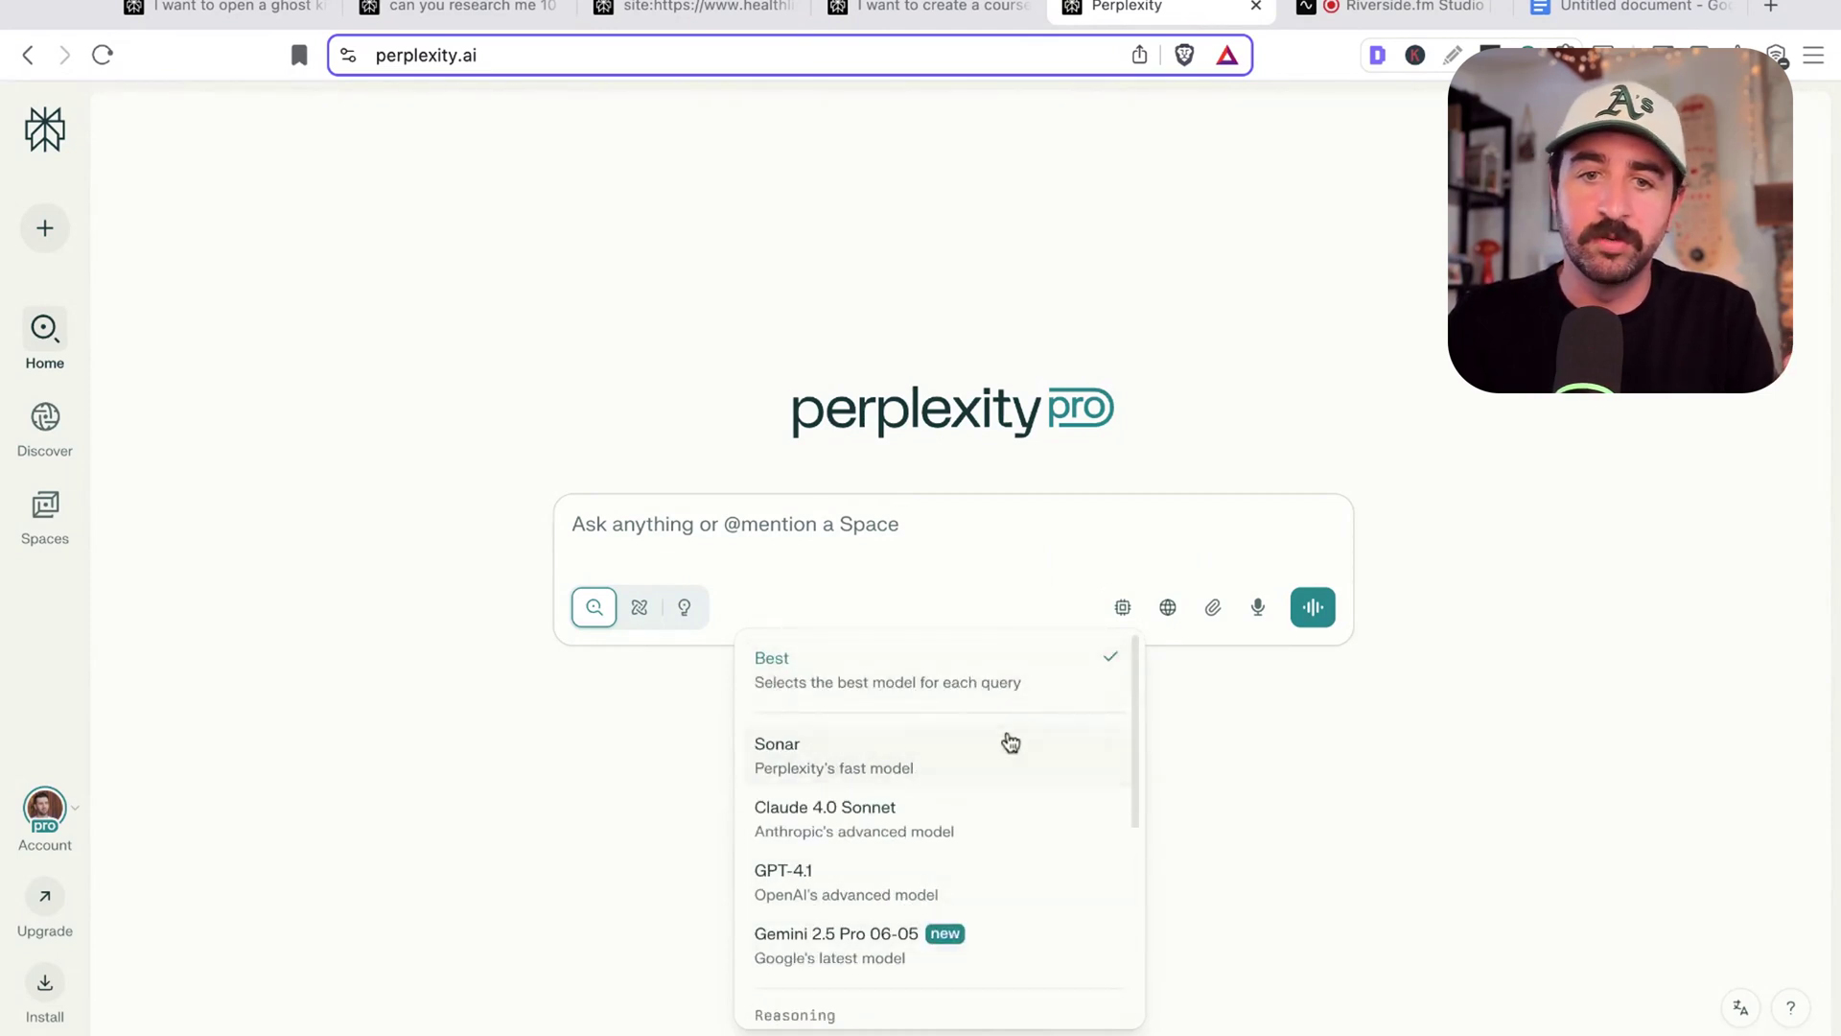
scroll(935, 837, down, 3)
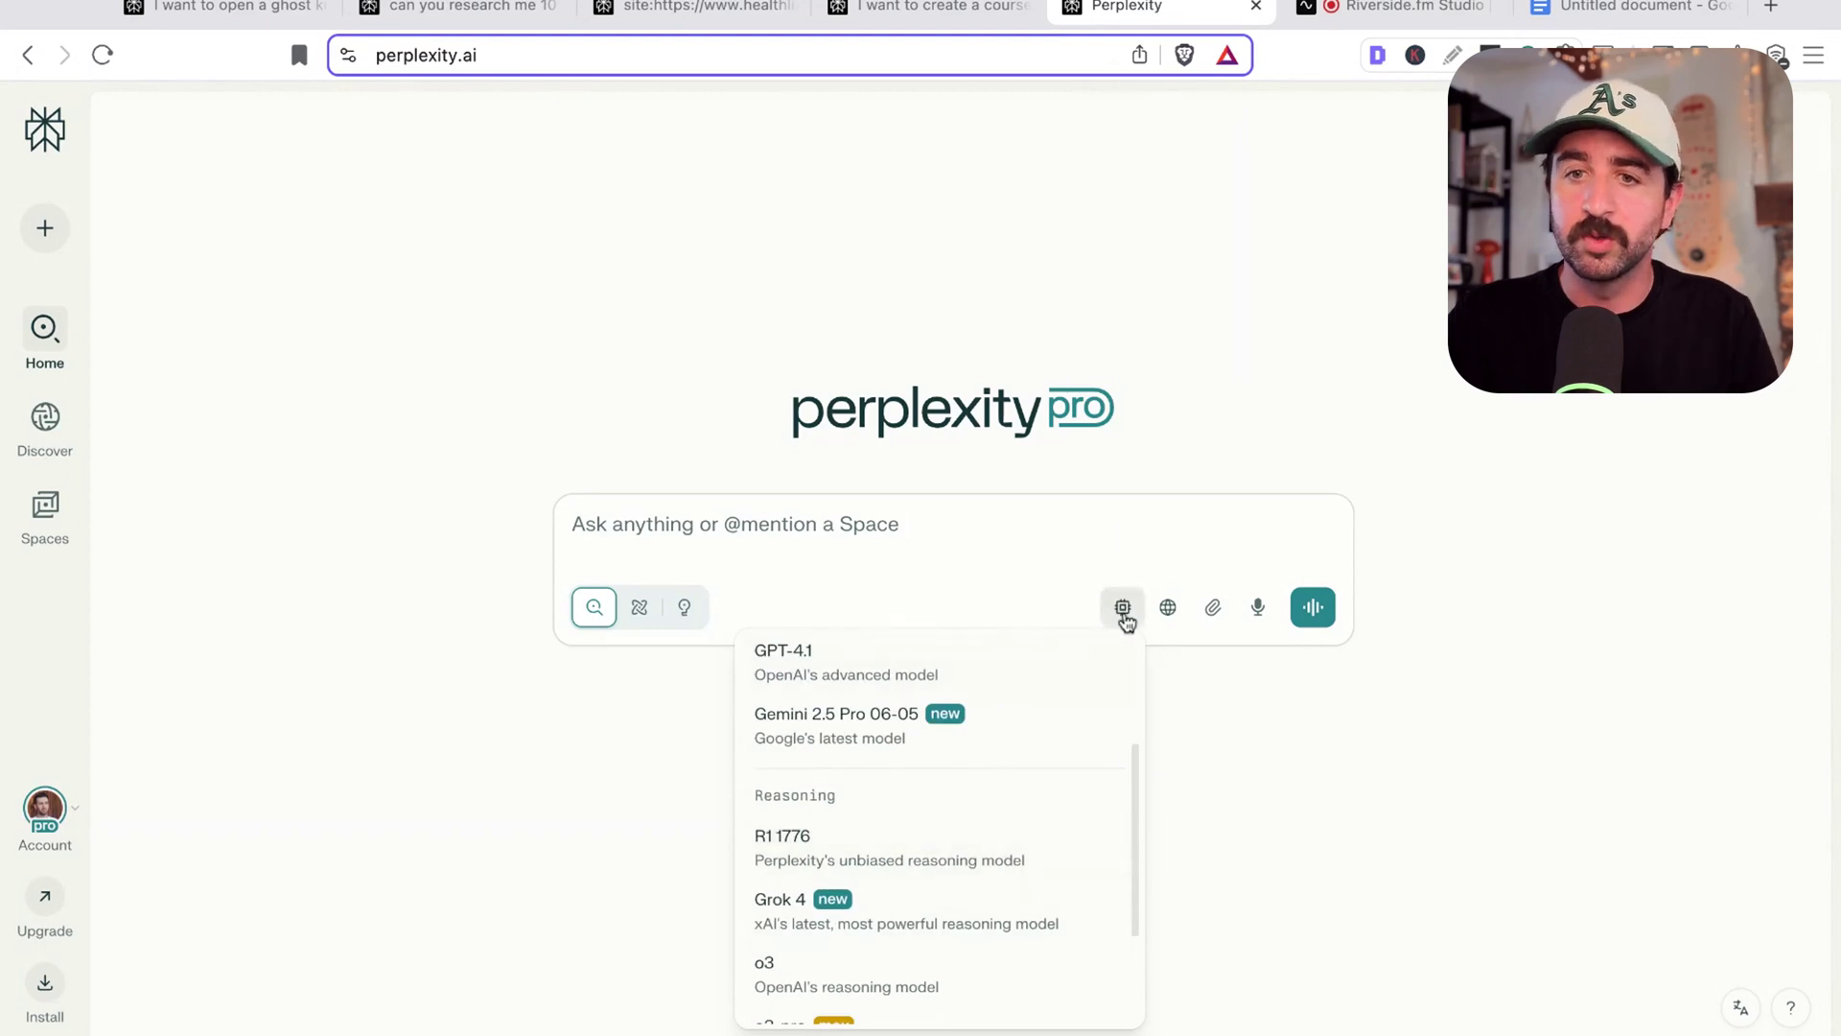
click(1167, 607)
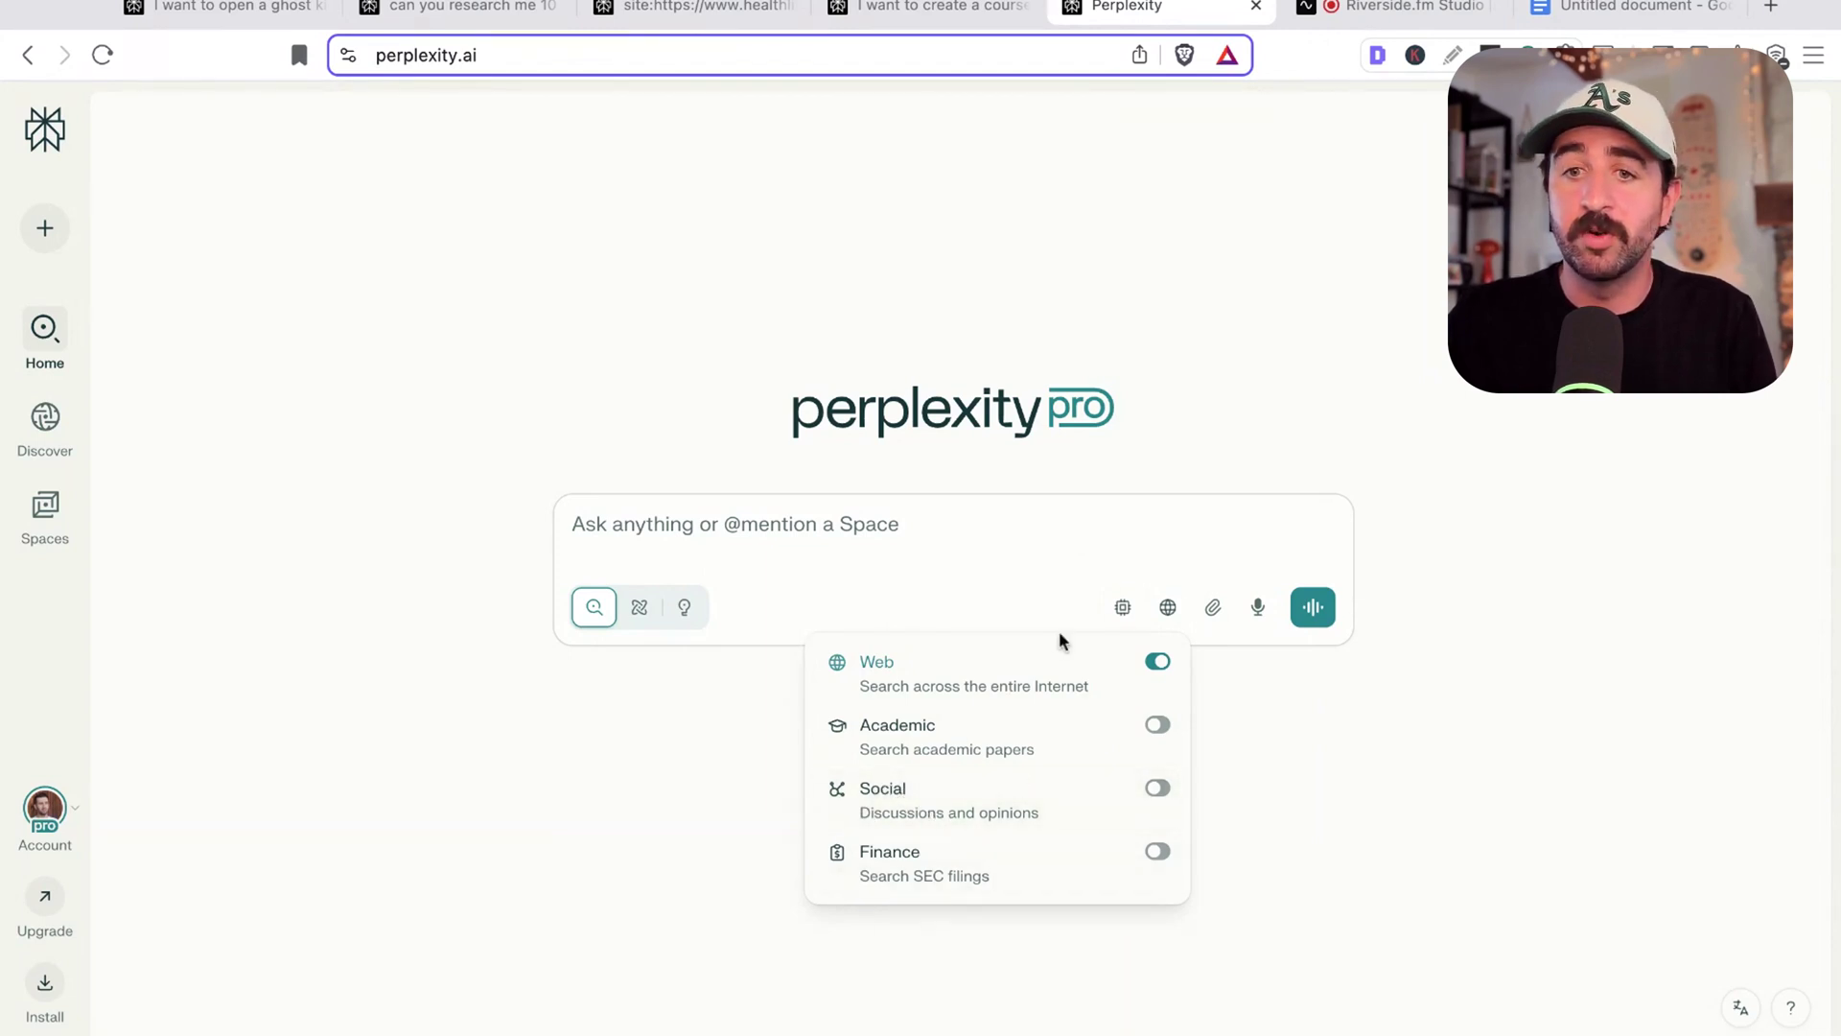
click(1167, 606)
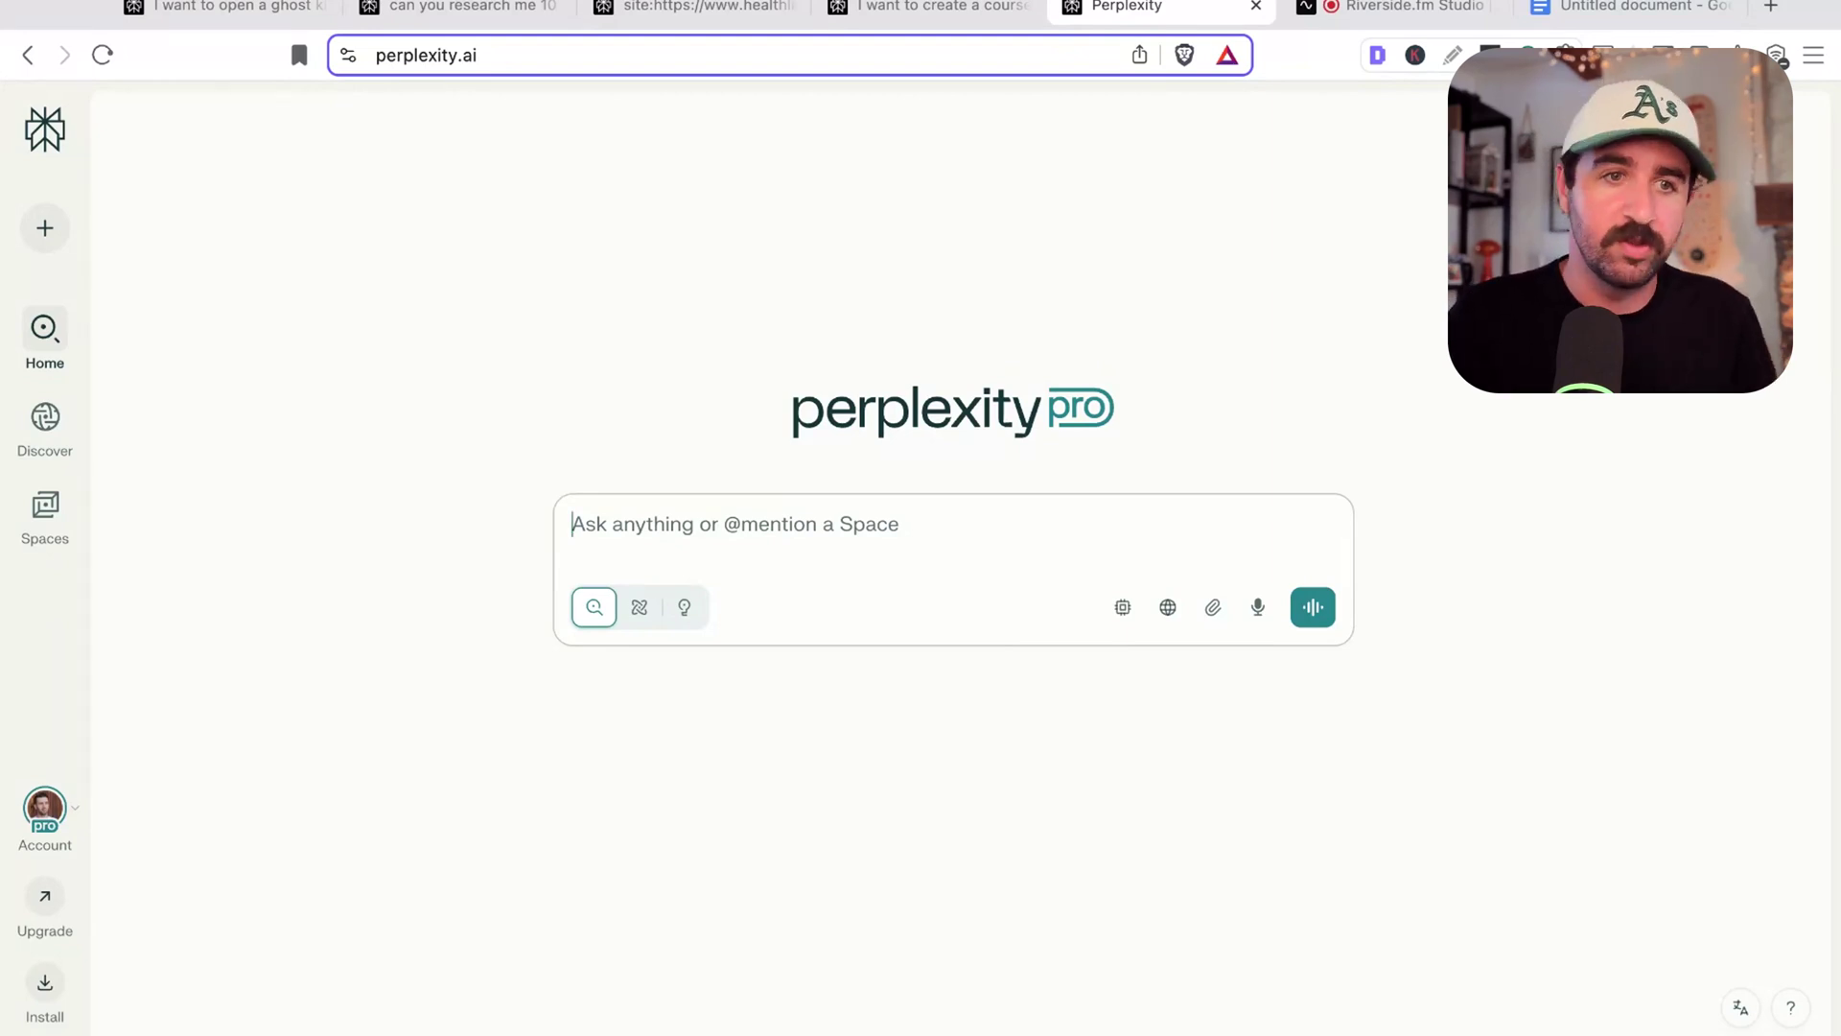
mouse_move(50, 523)
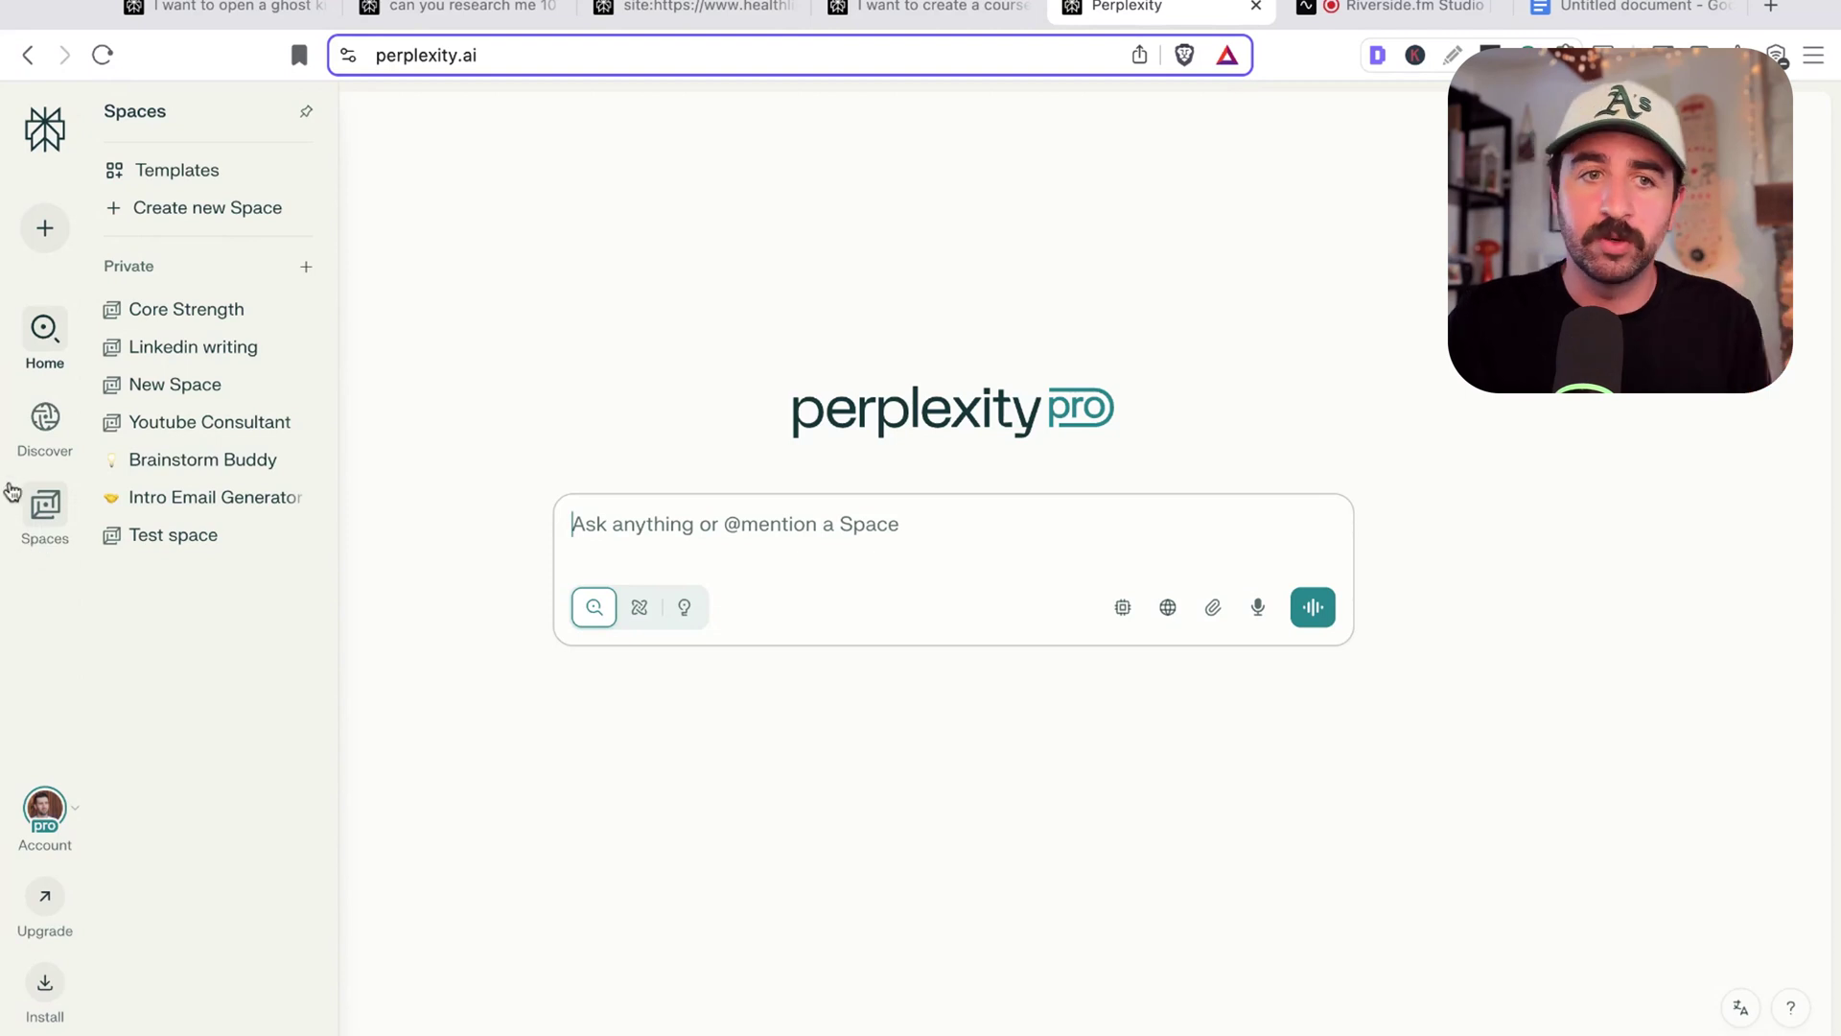
mouse_move(38, 420)
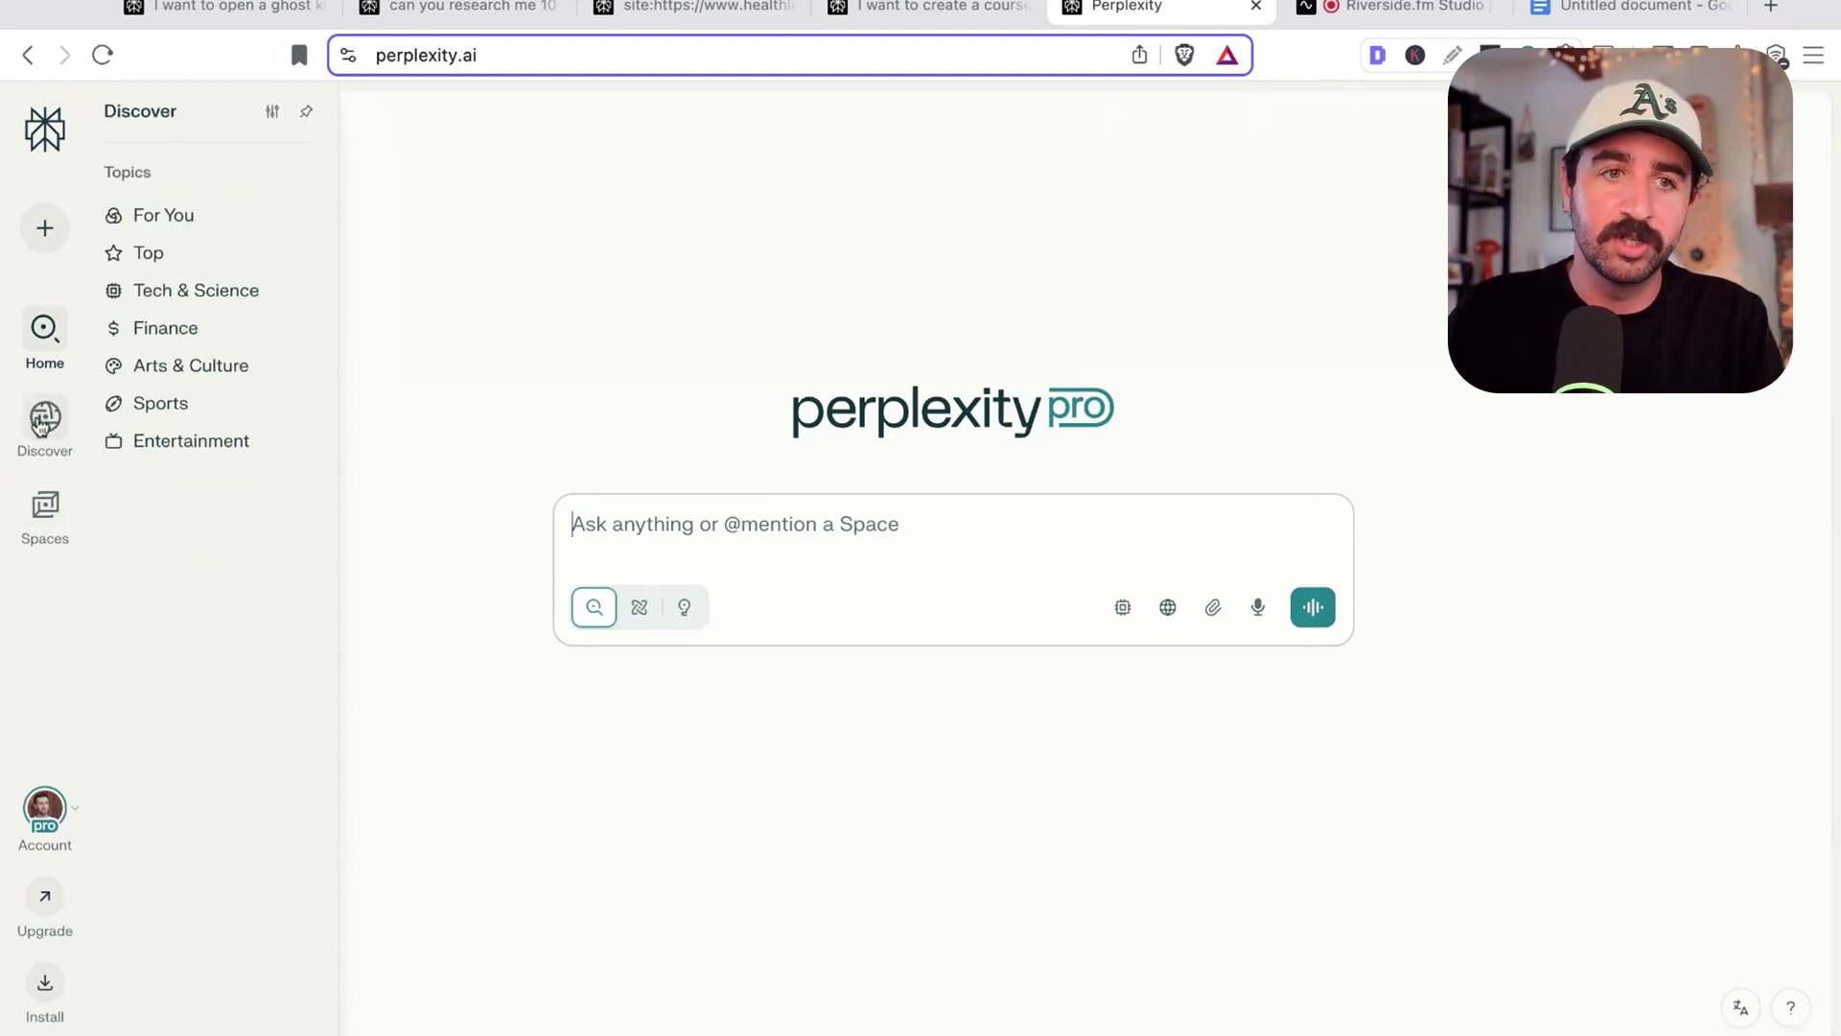
click(40, 420)
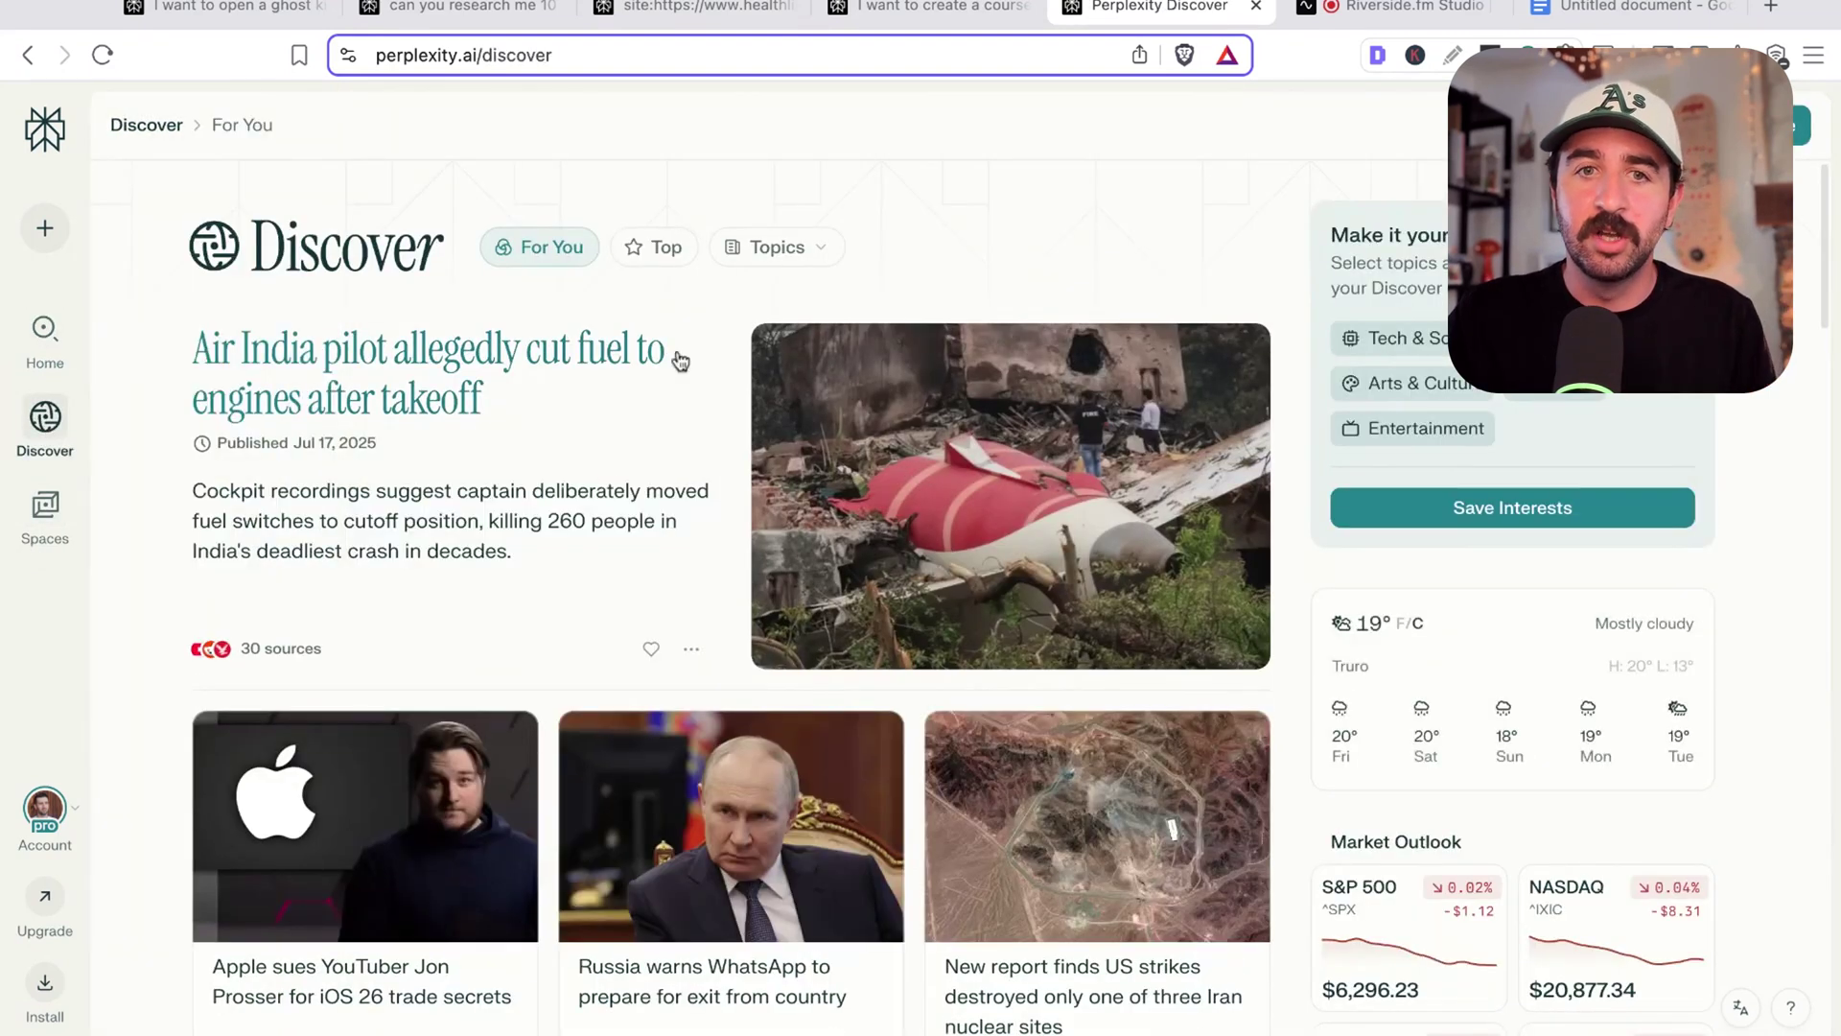
scroll(623, 467, down, 2)
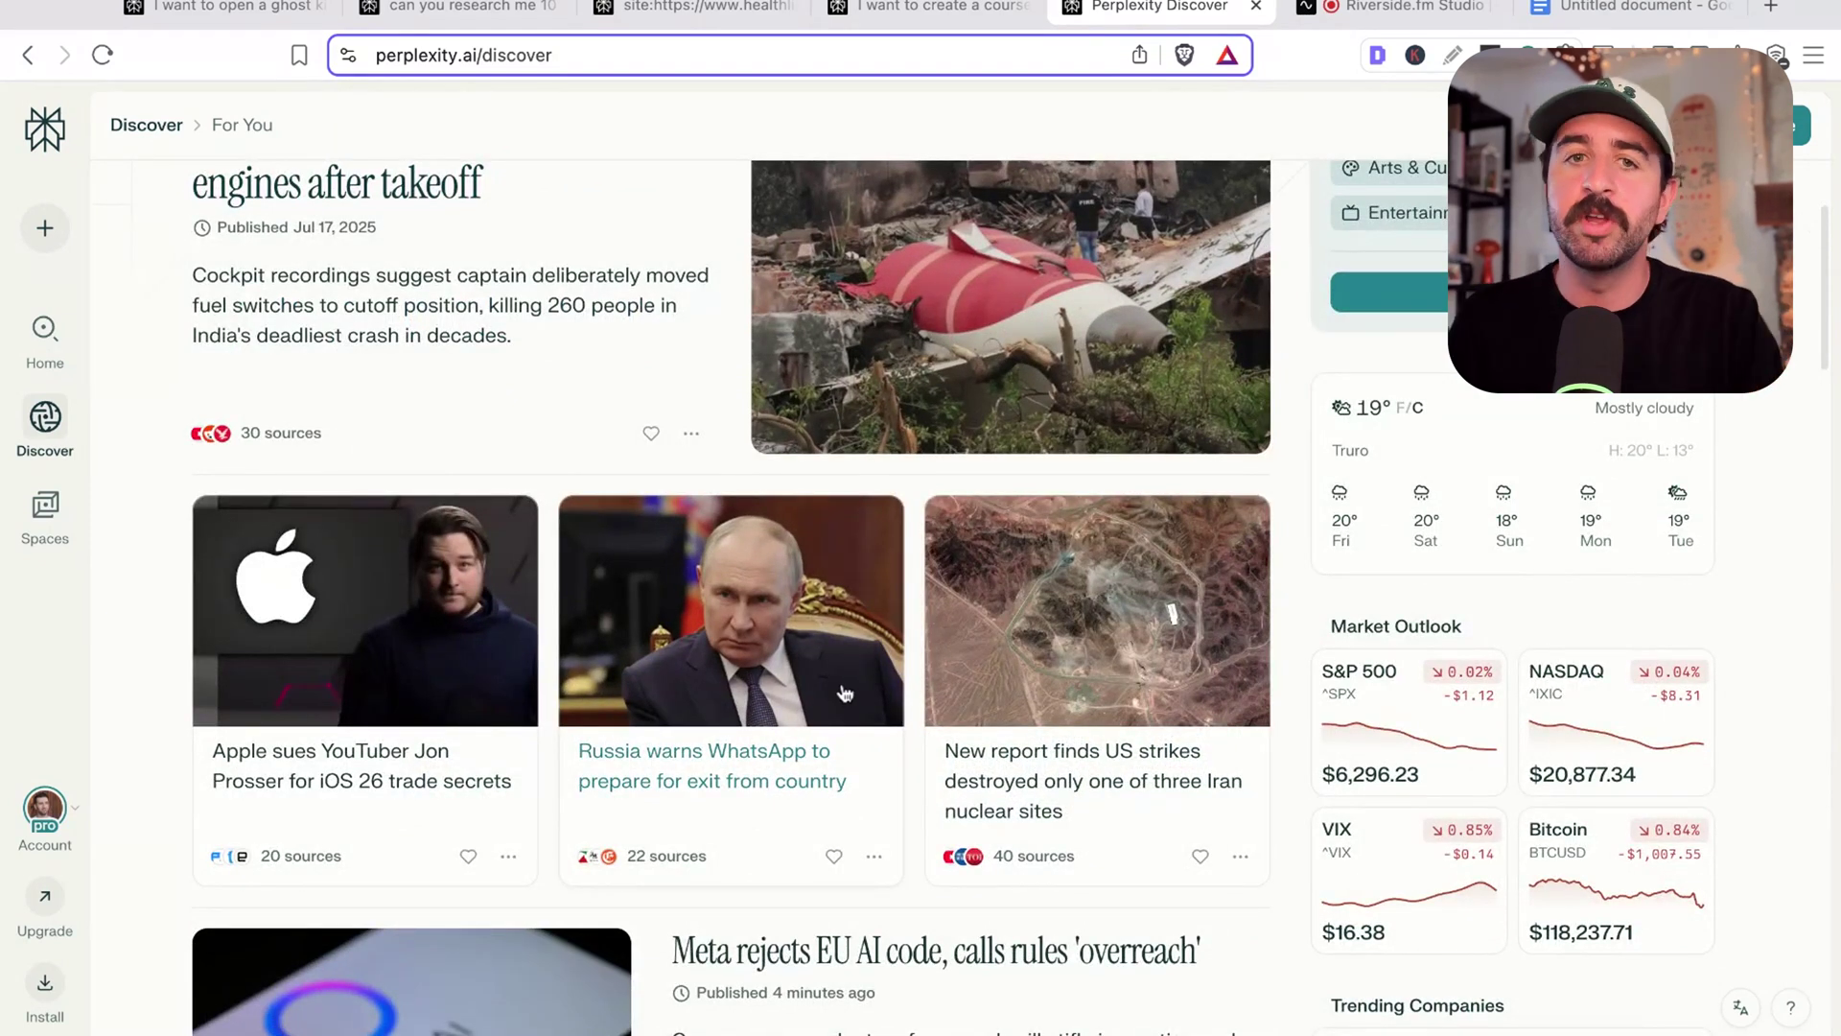
scroll(742, 586, up, 2)
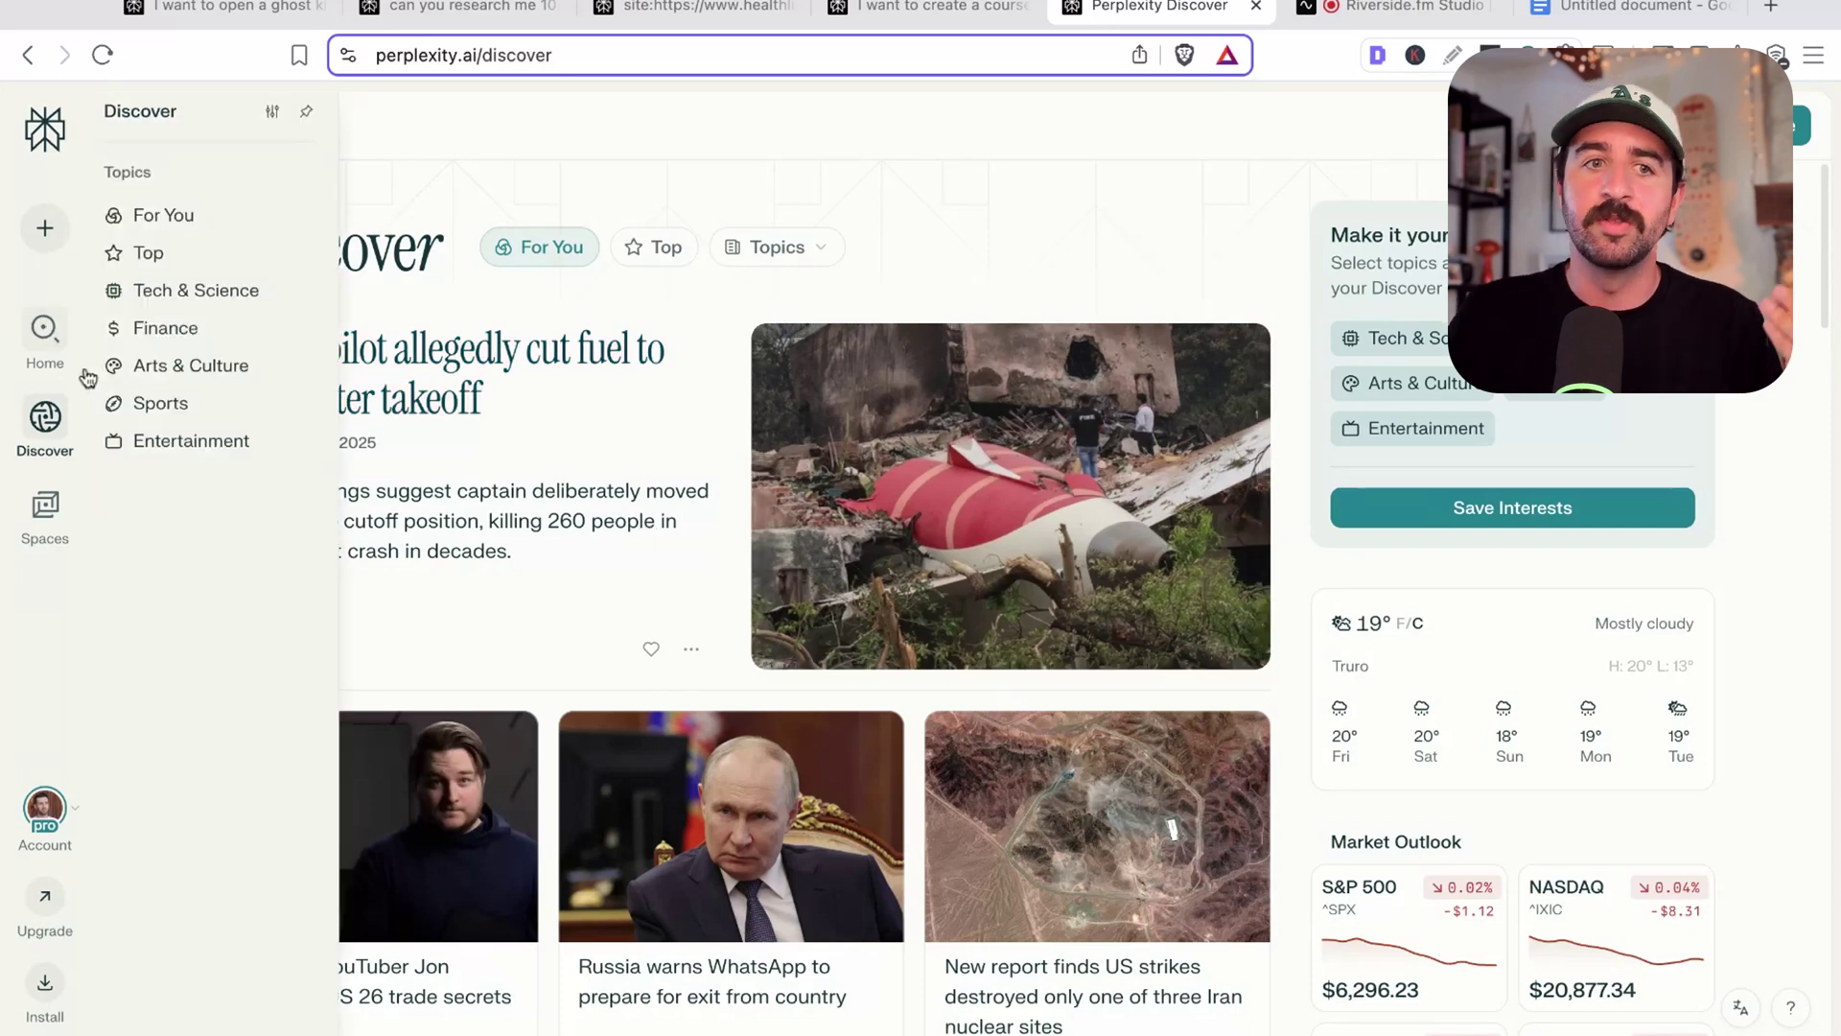
click(36, 331)
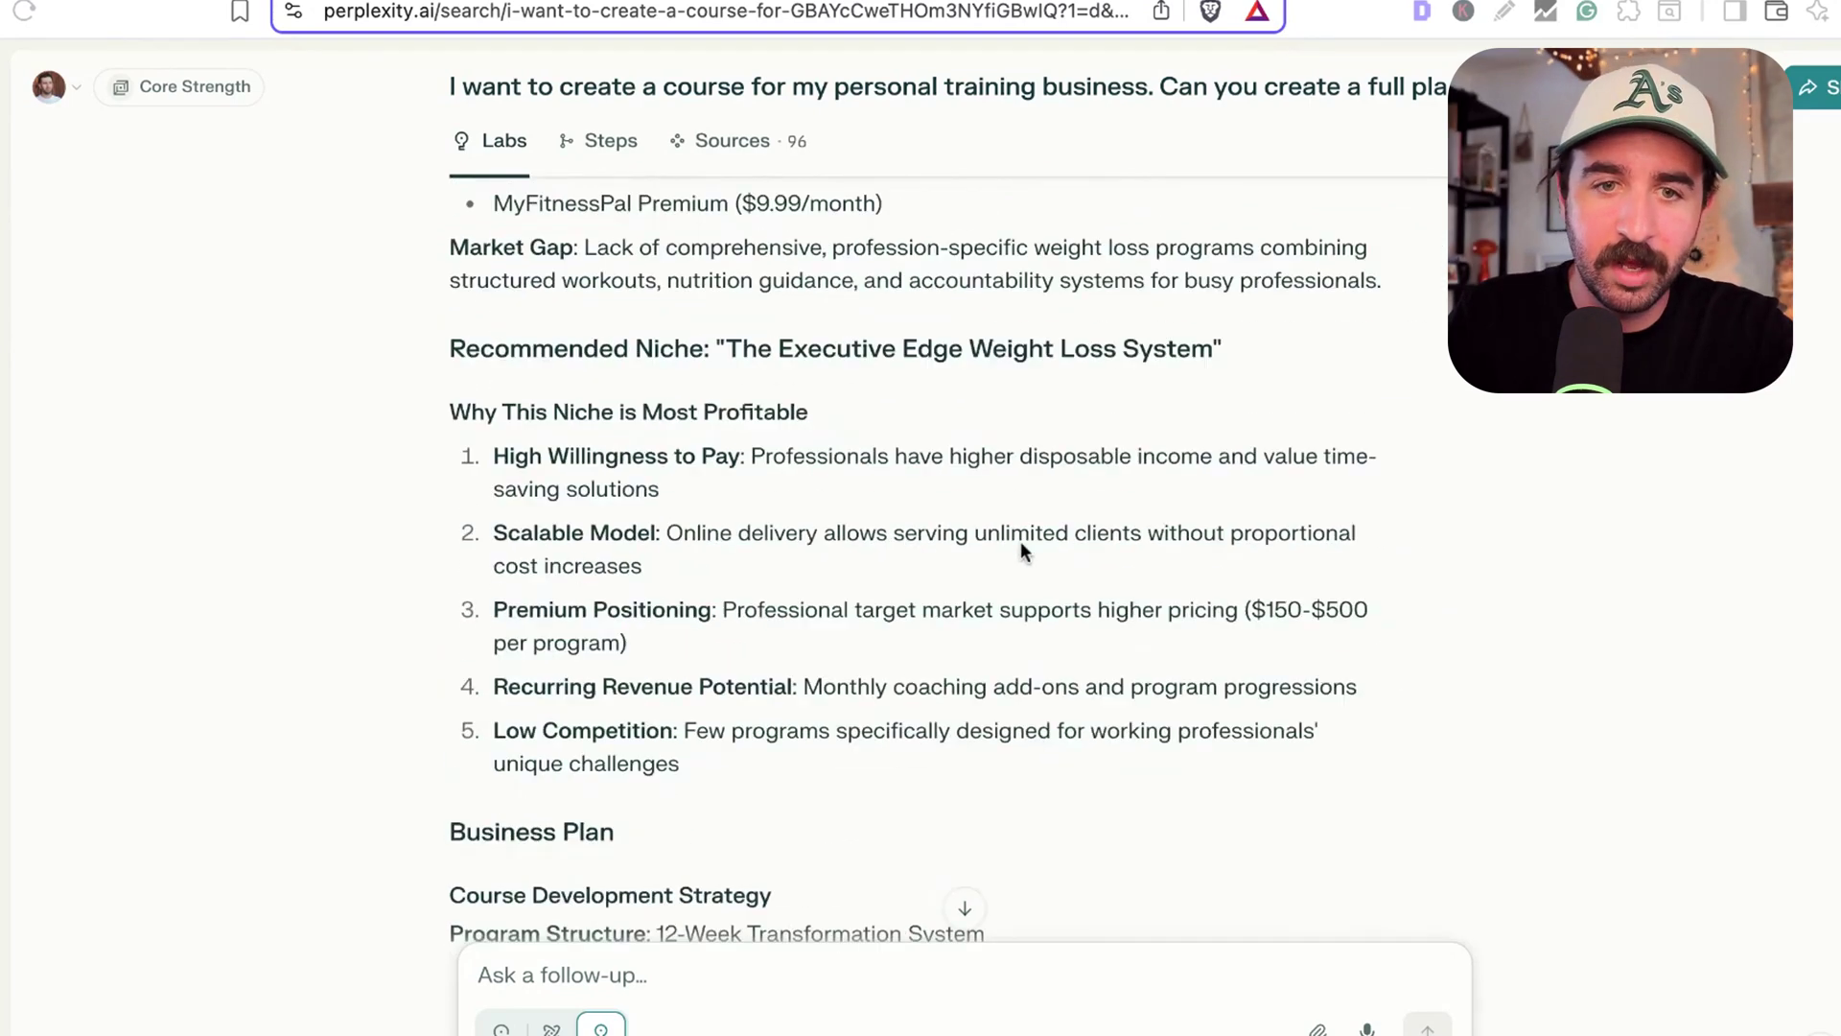
Scroll the Labs course plan and briefly select the primary pain points list
scroll(1020, 540, up, 3)
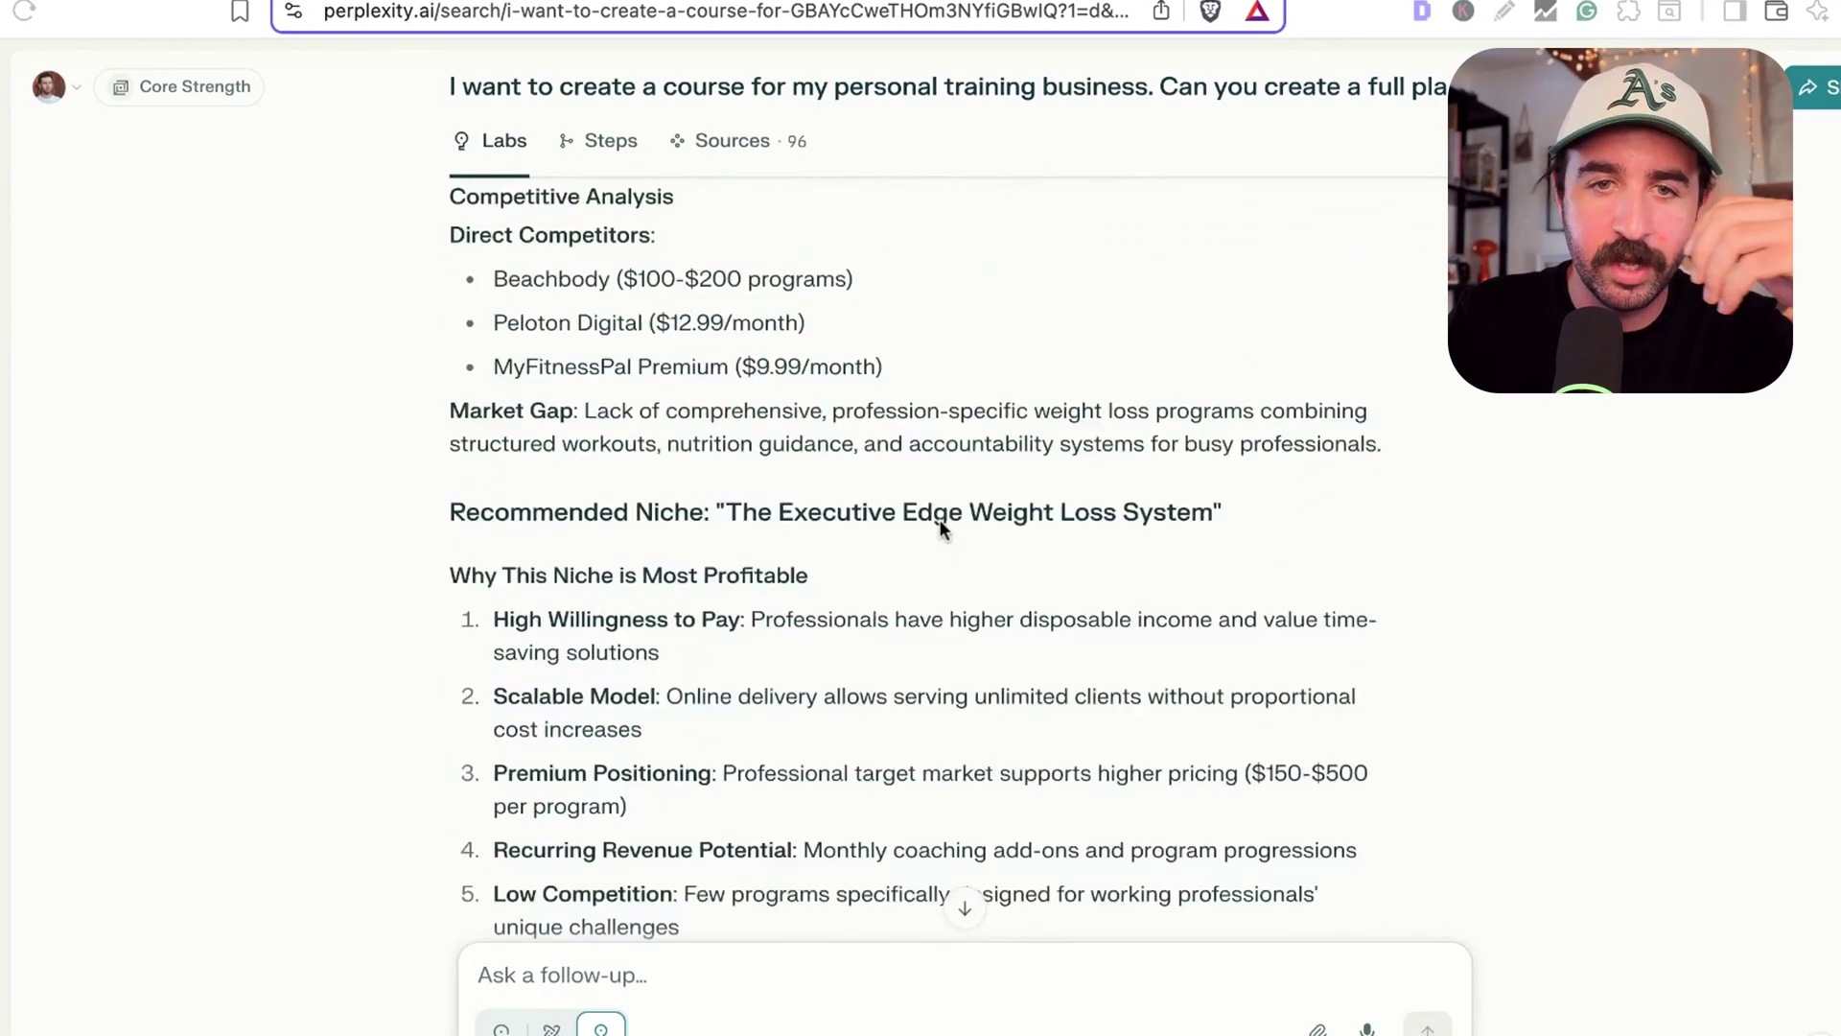
scroll(1003, 480, up, 8)
scroll(959, 498, up, 8)
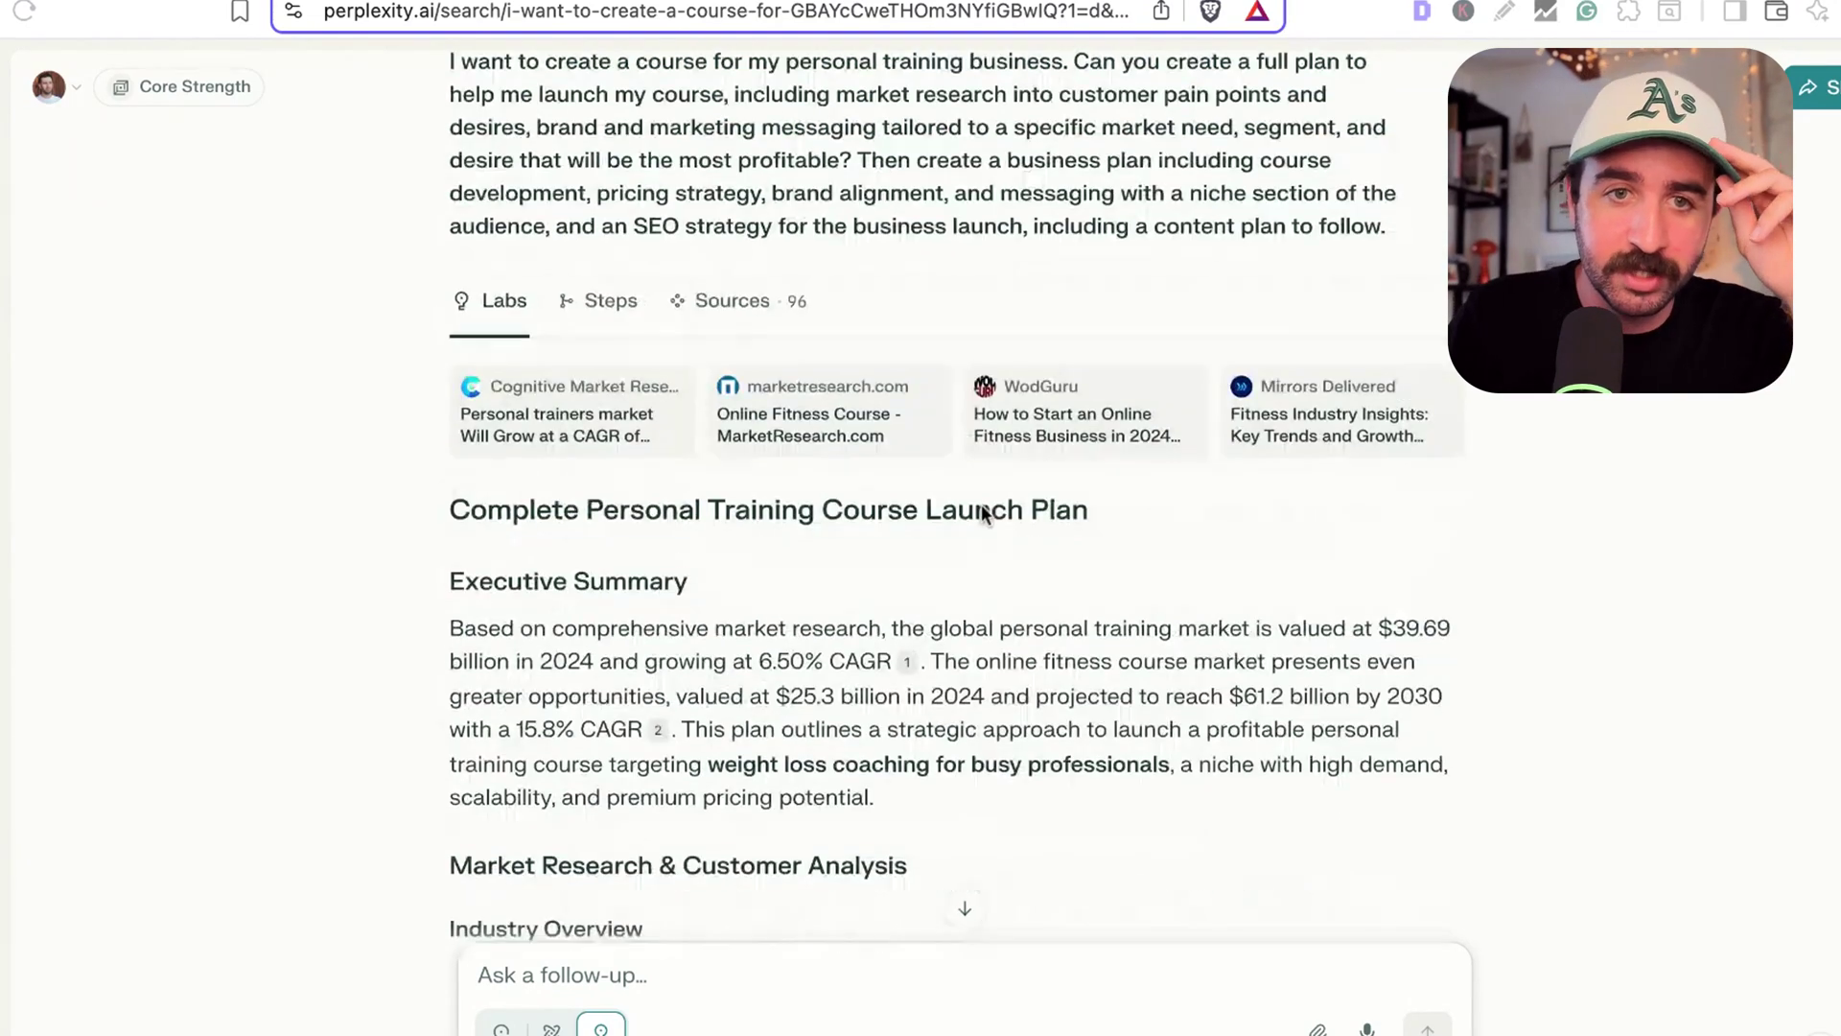
scroll(756, 526, down, 5)
scroll(576, 326, up, 2)
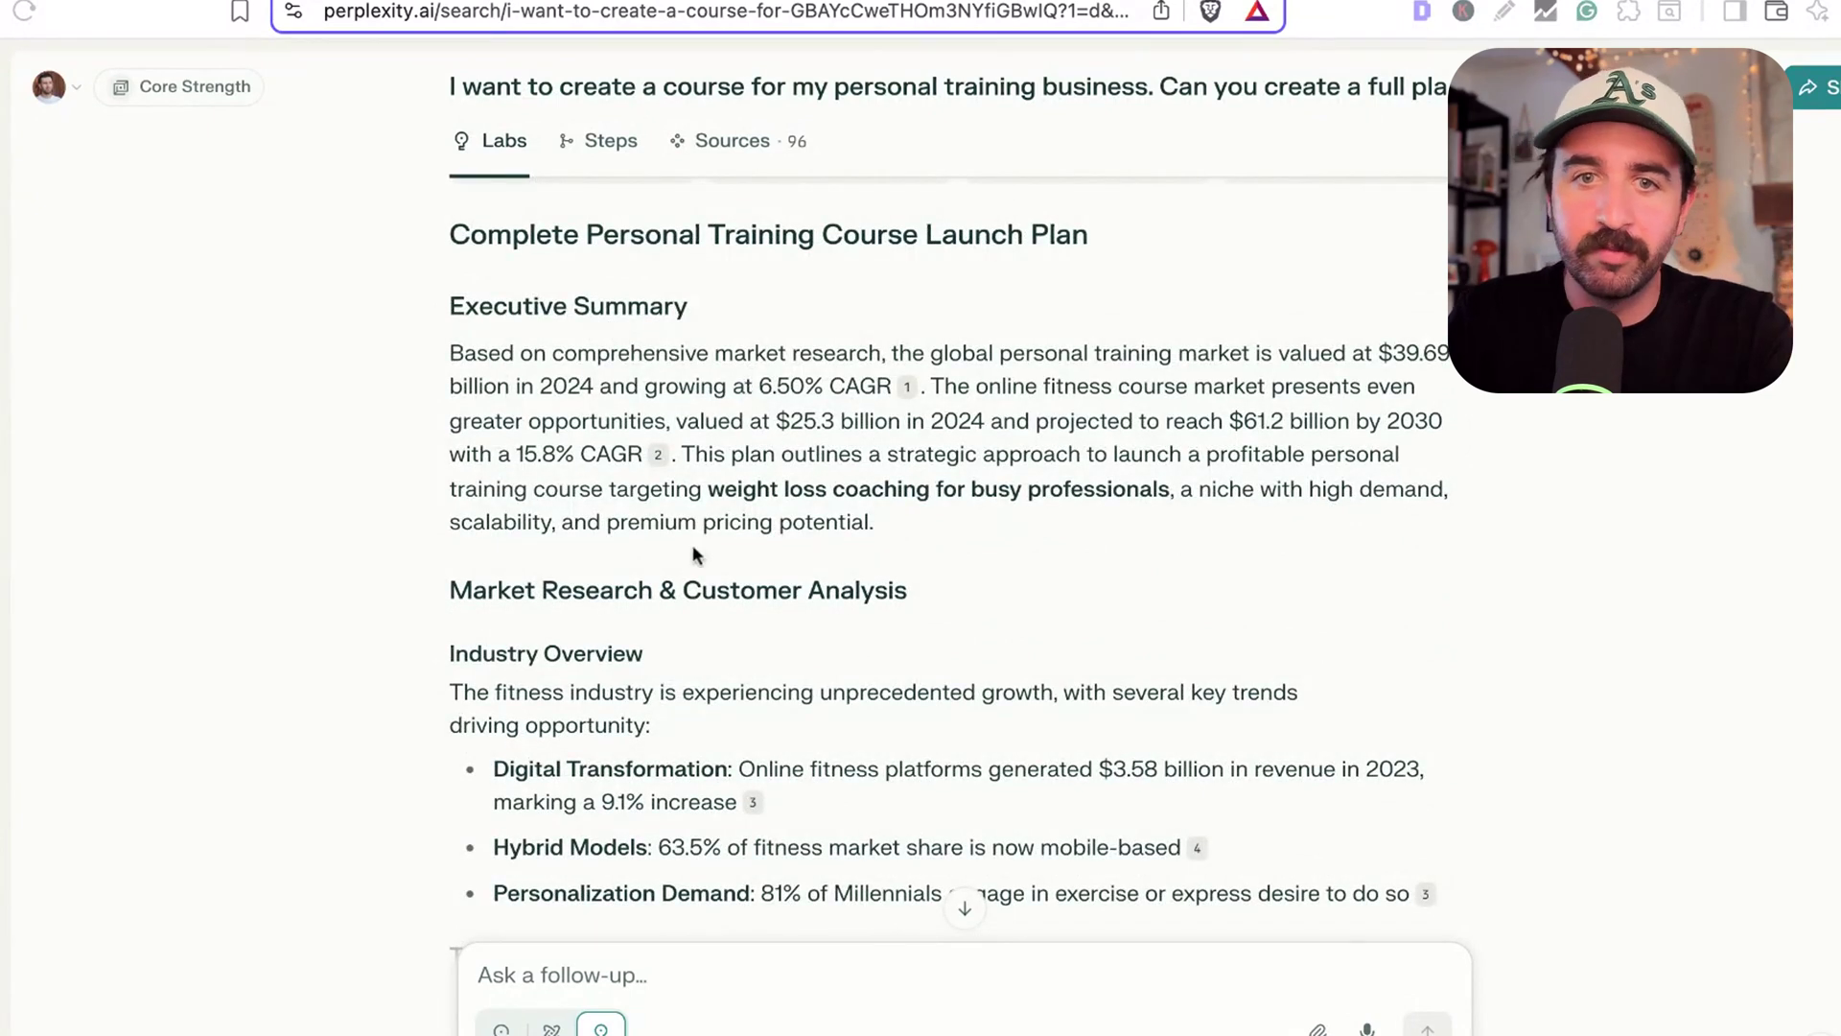
scroll(849, 459, down, 5)
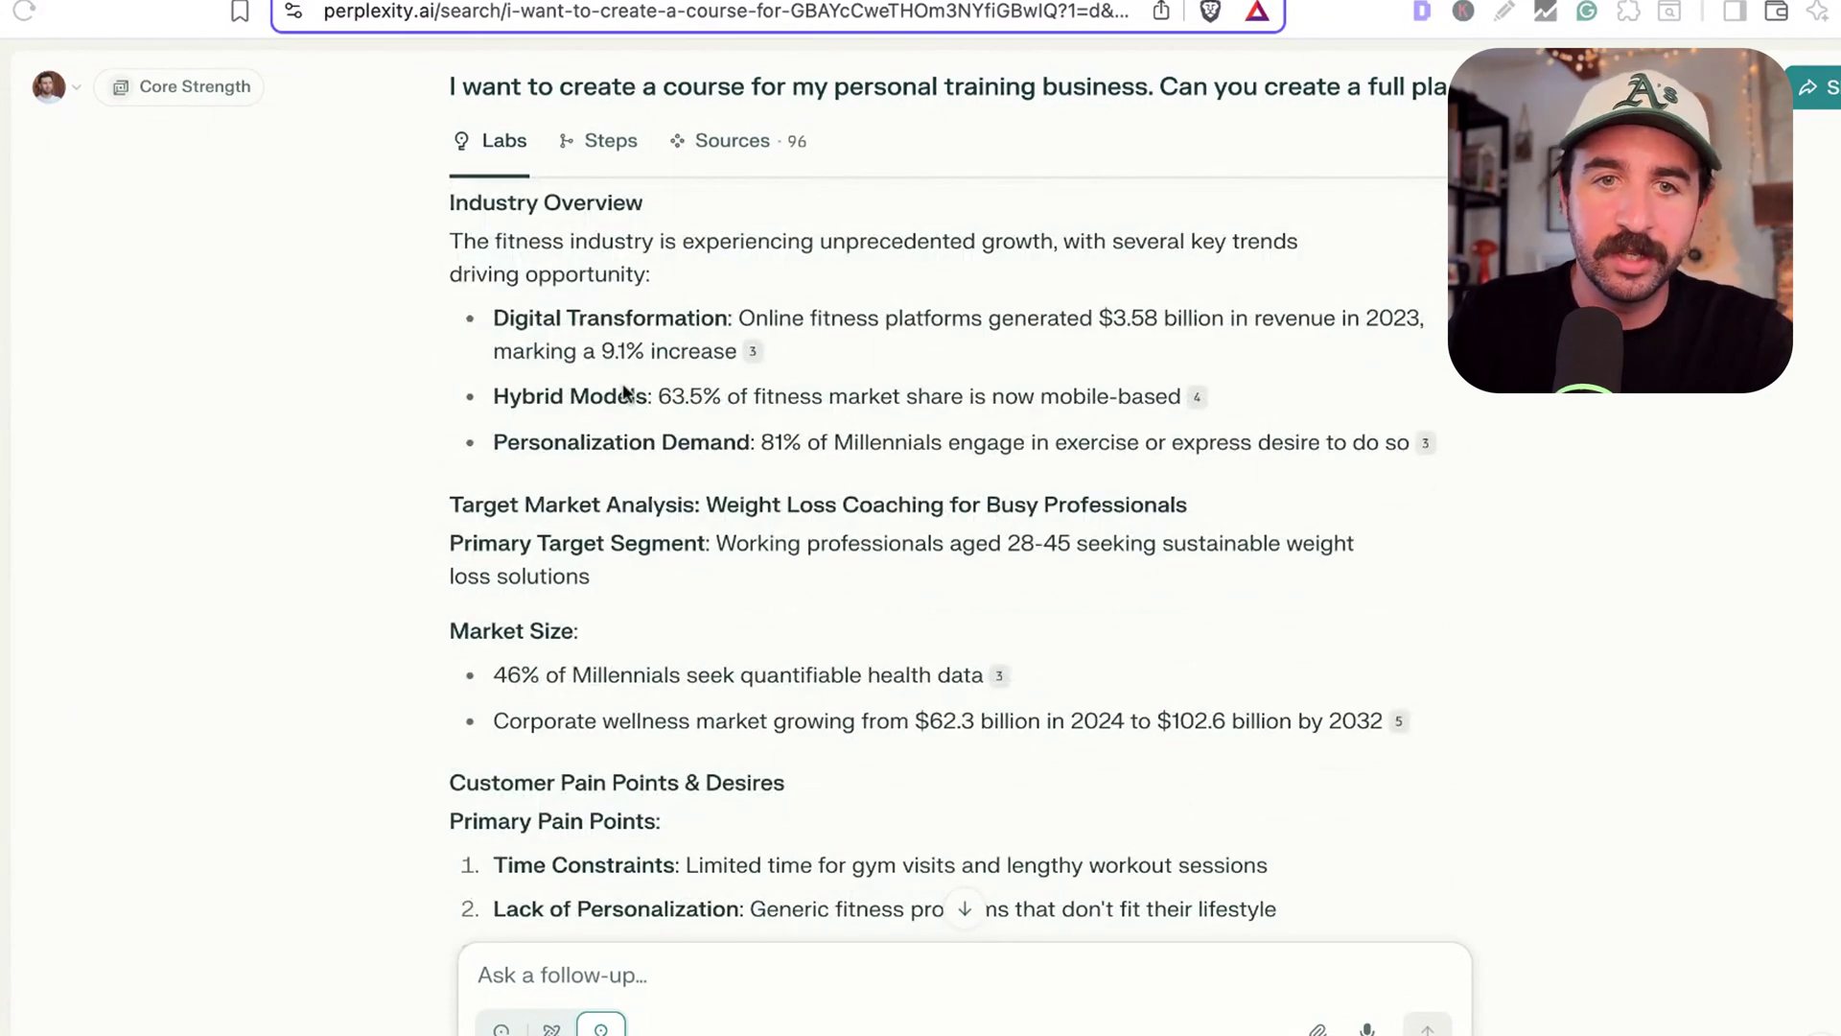
scroll(662, 395, down, 6)
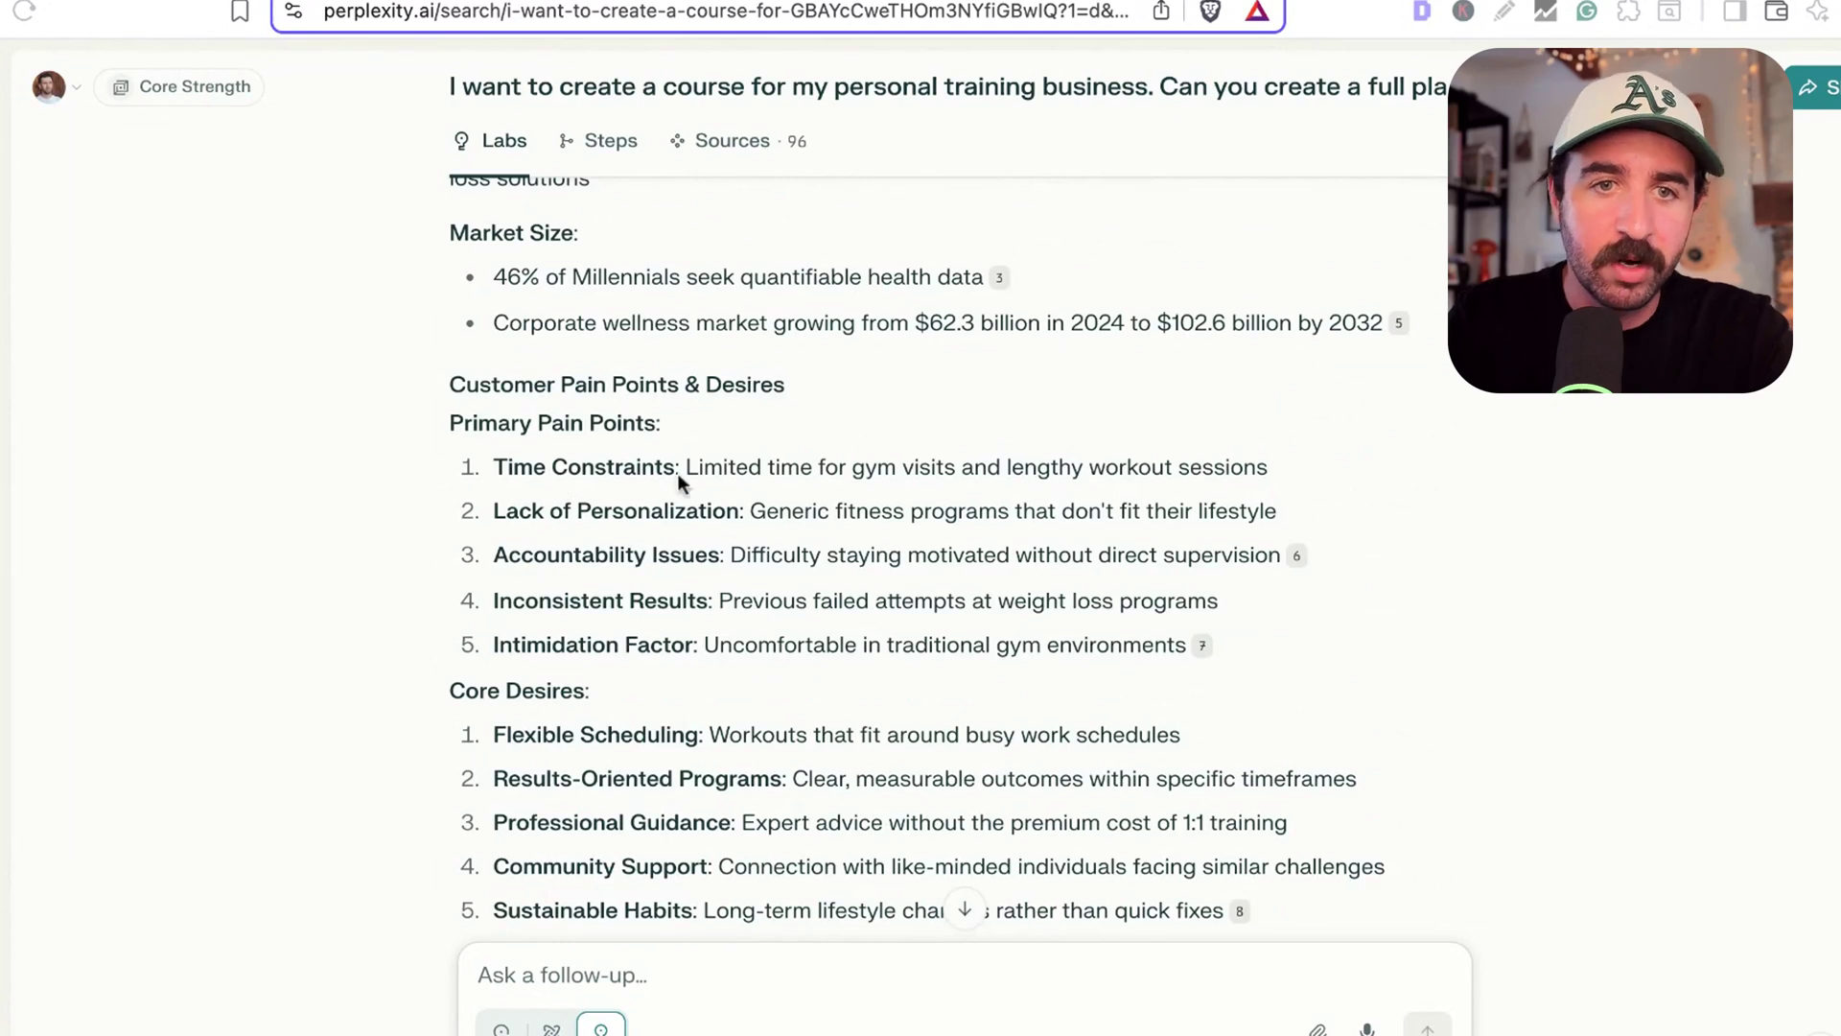
drag(579, 467, 743, 676)
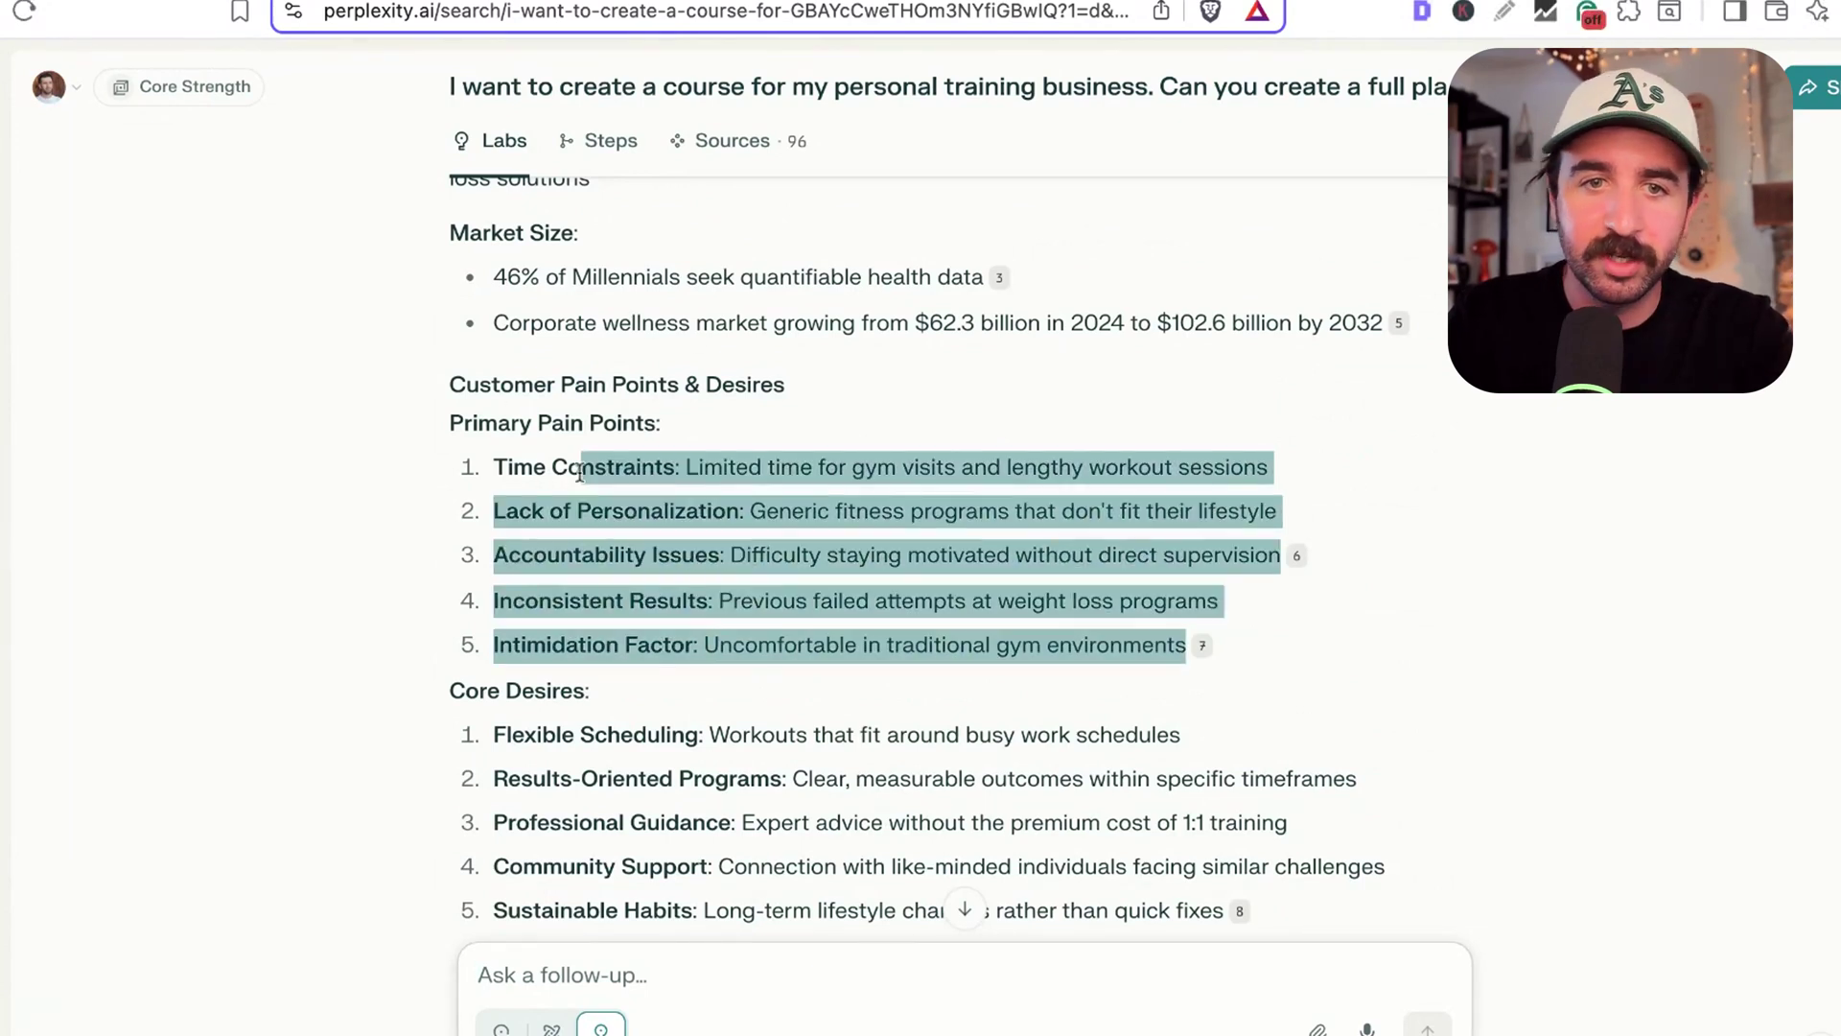
click(687, 555)
Read on through the tiered pricing down to the marketing strategy
scroll(623, 480, down, 10)
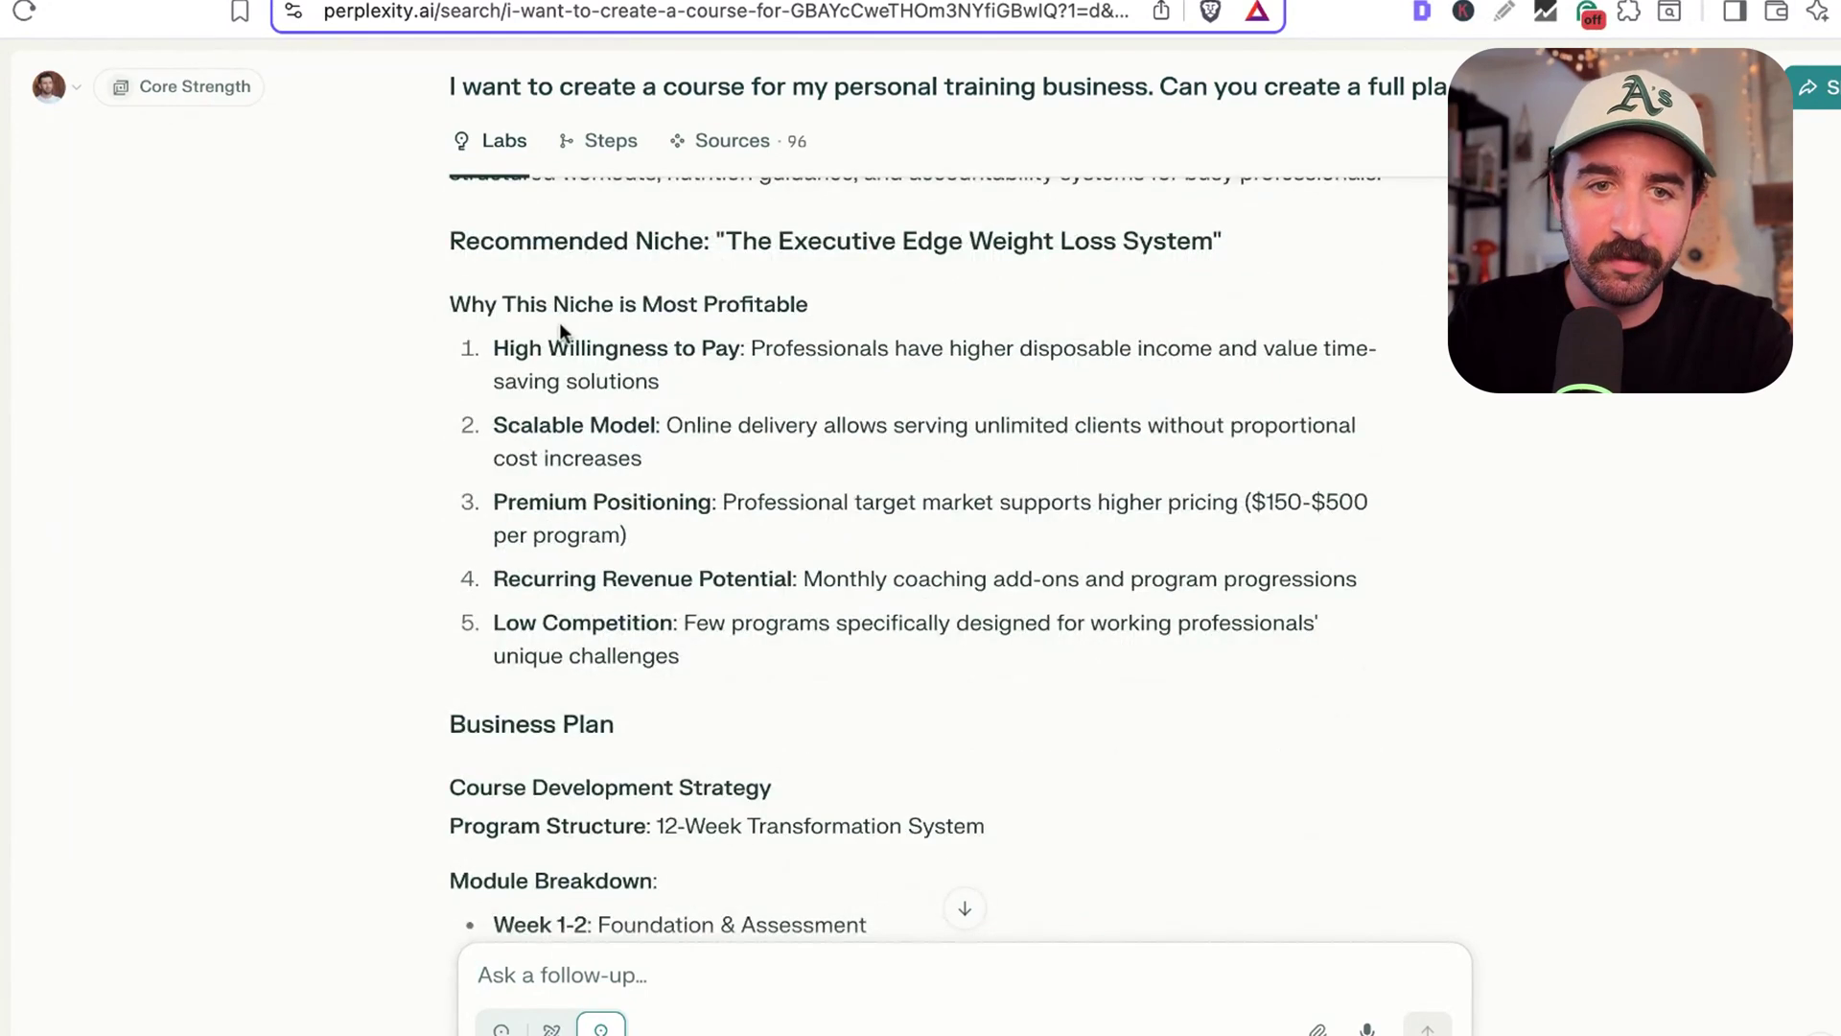
scroll(575, 403, up, 3)
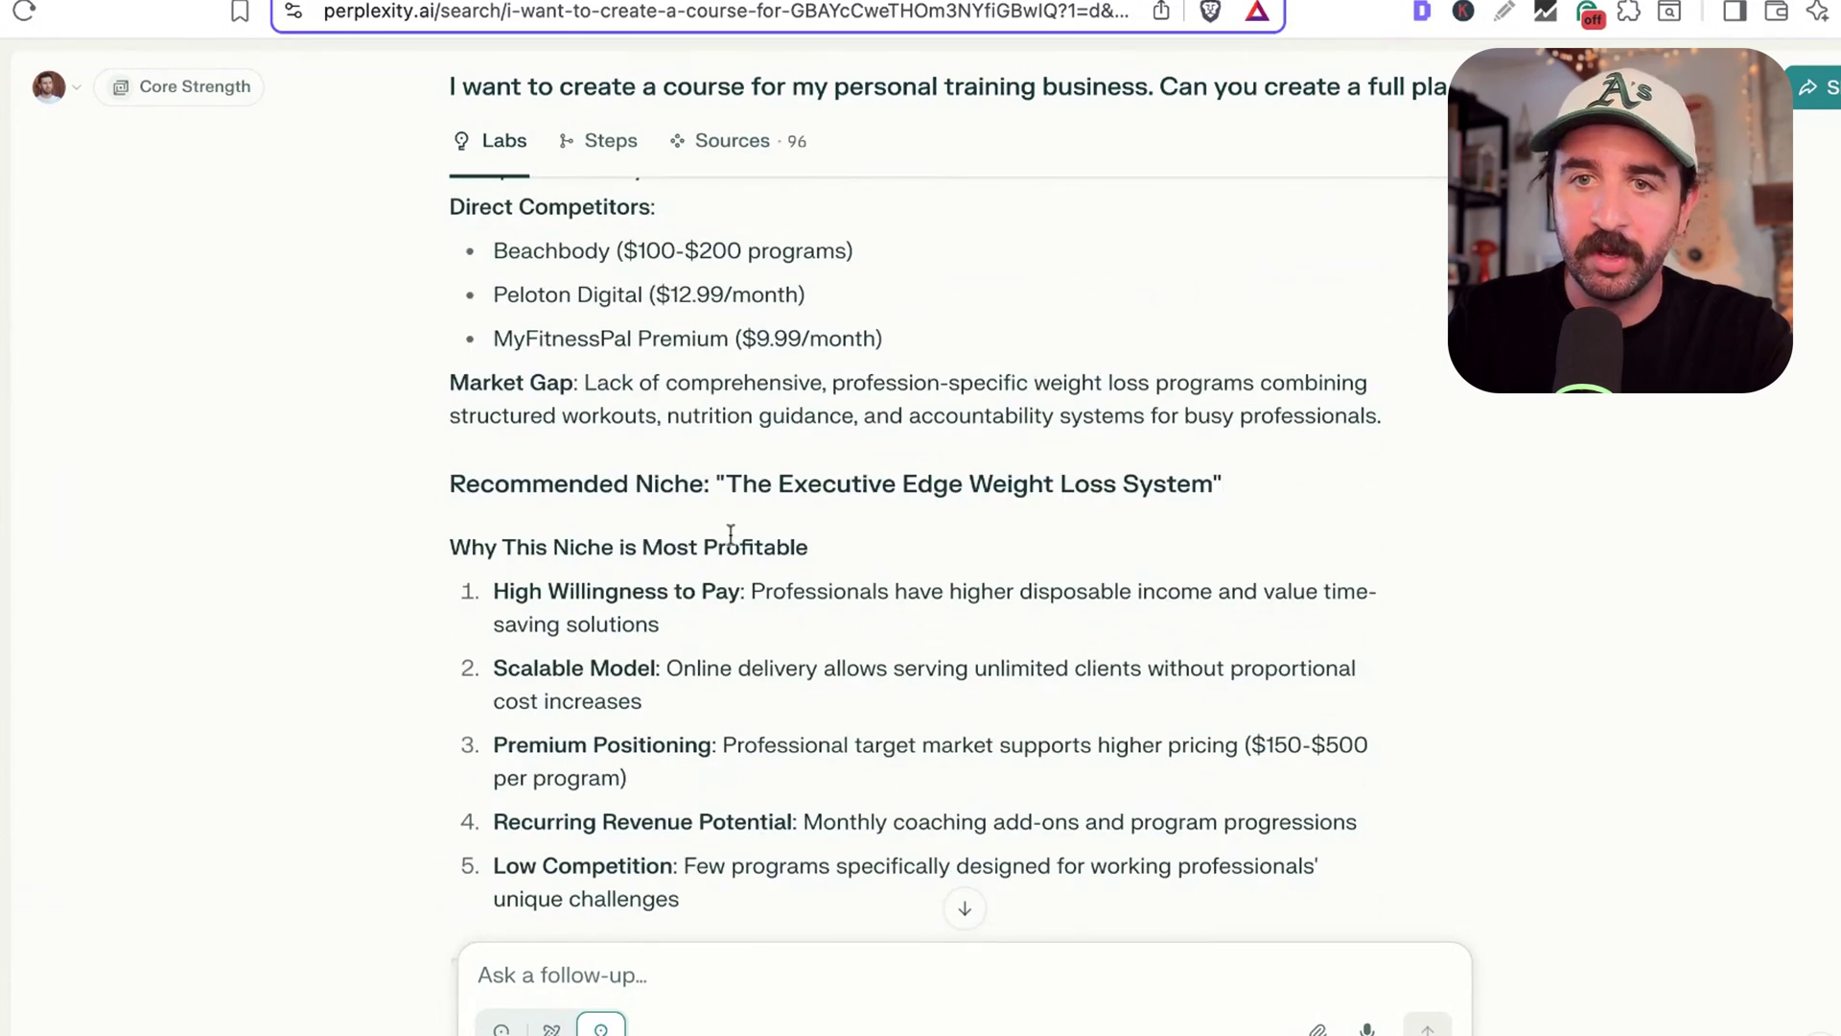
scroll(731, 534, down, 3)
scroll(689, 410, down, 6)
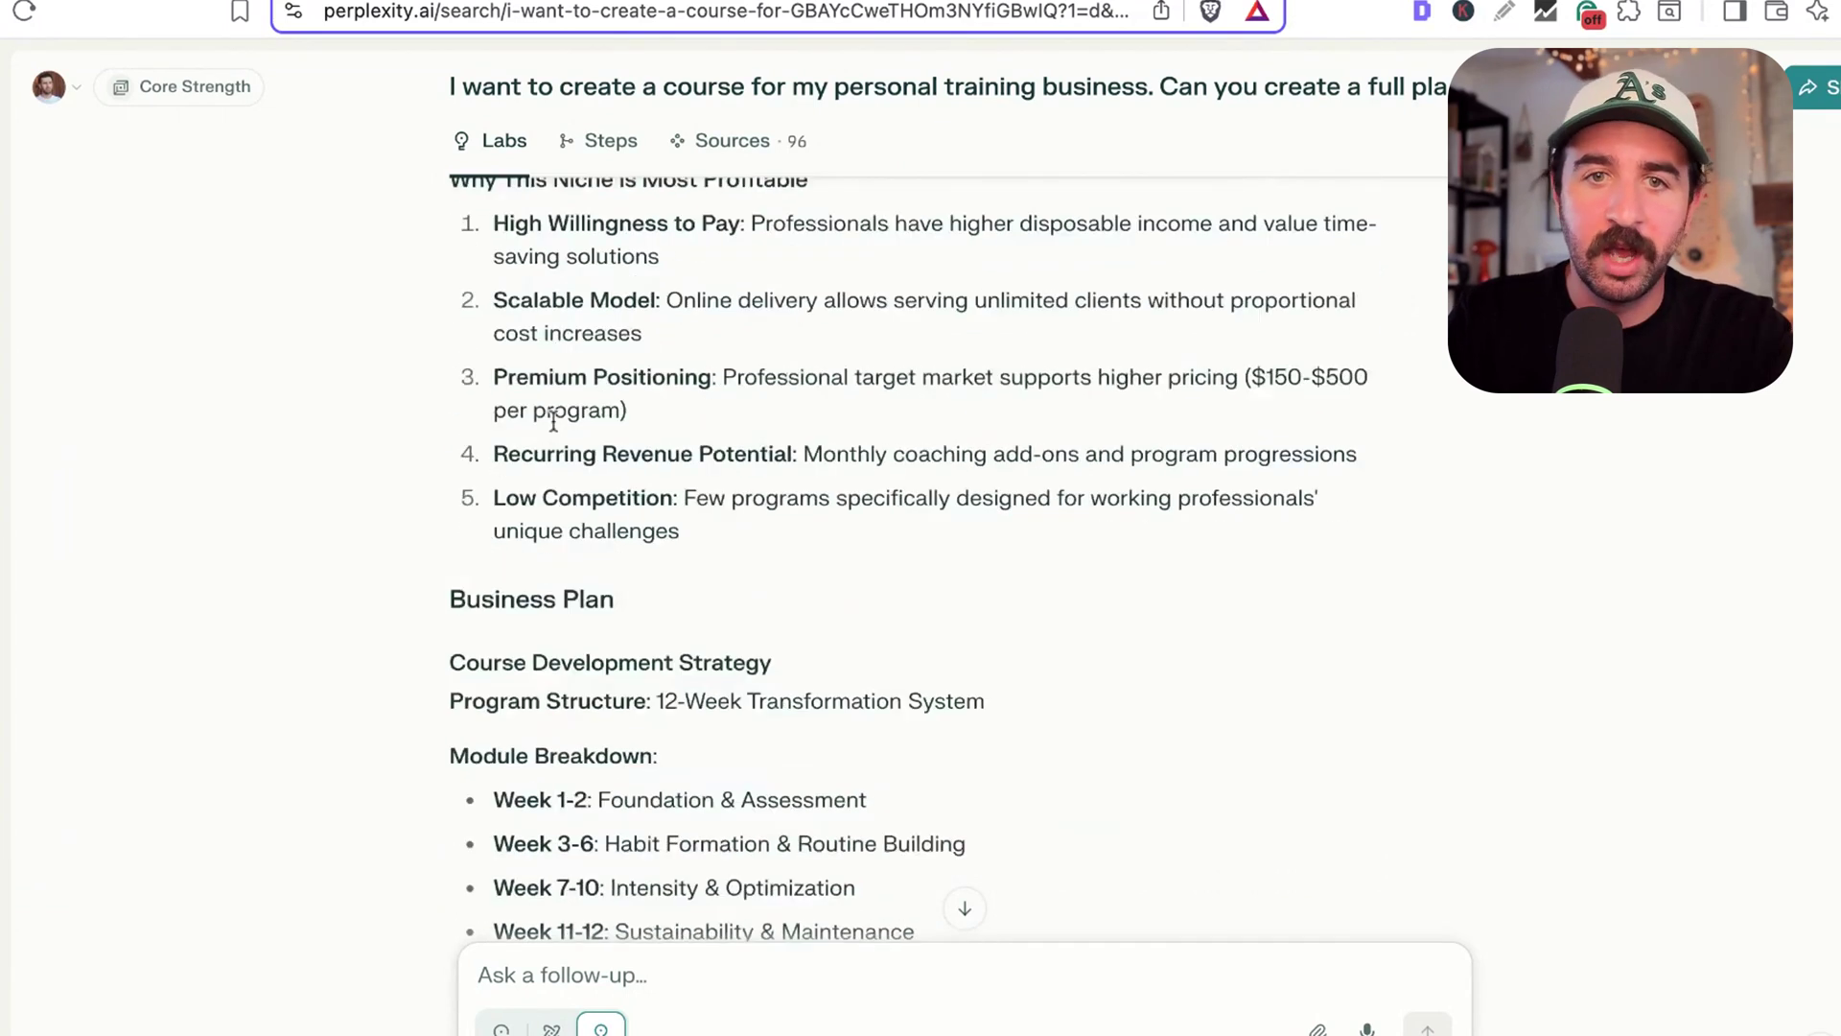
scroll(500, 288, down, 5)
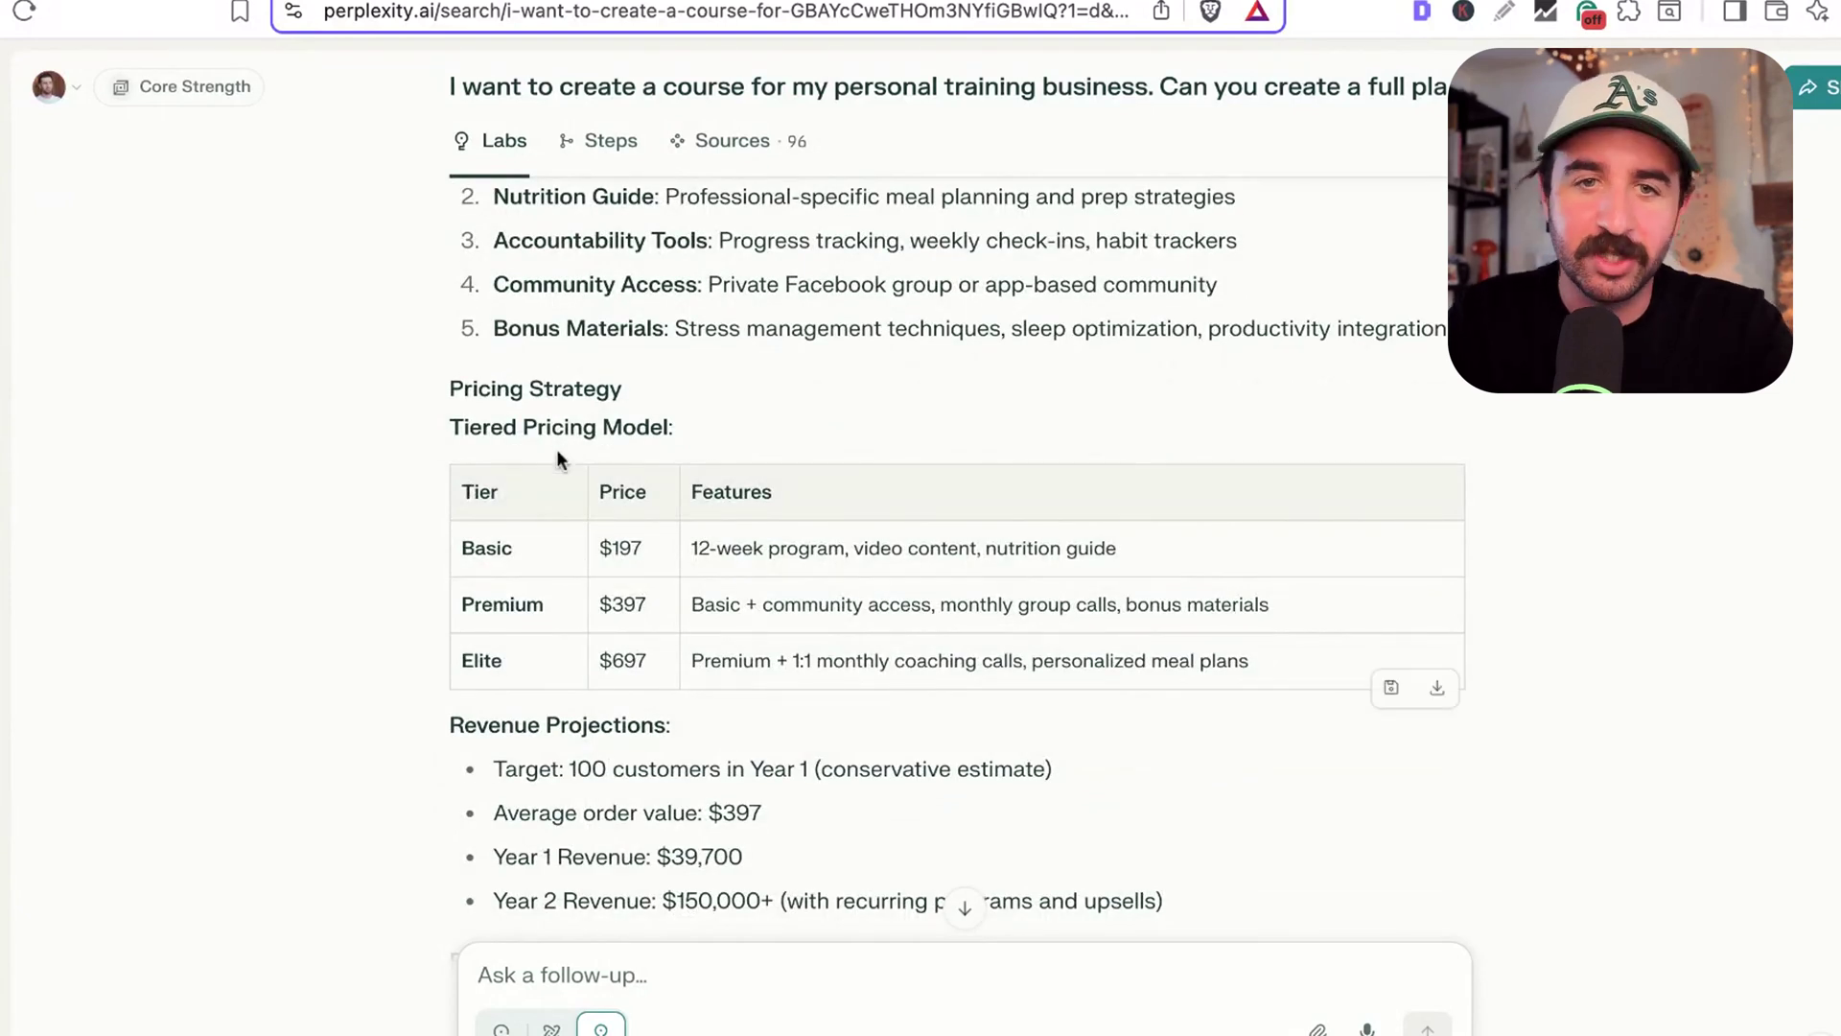
scroll(624, 494, down, 15)
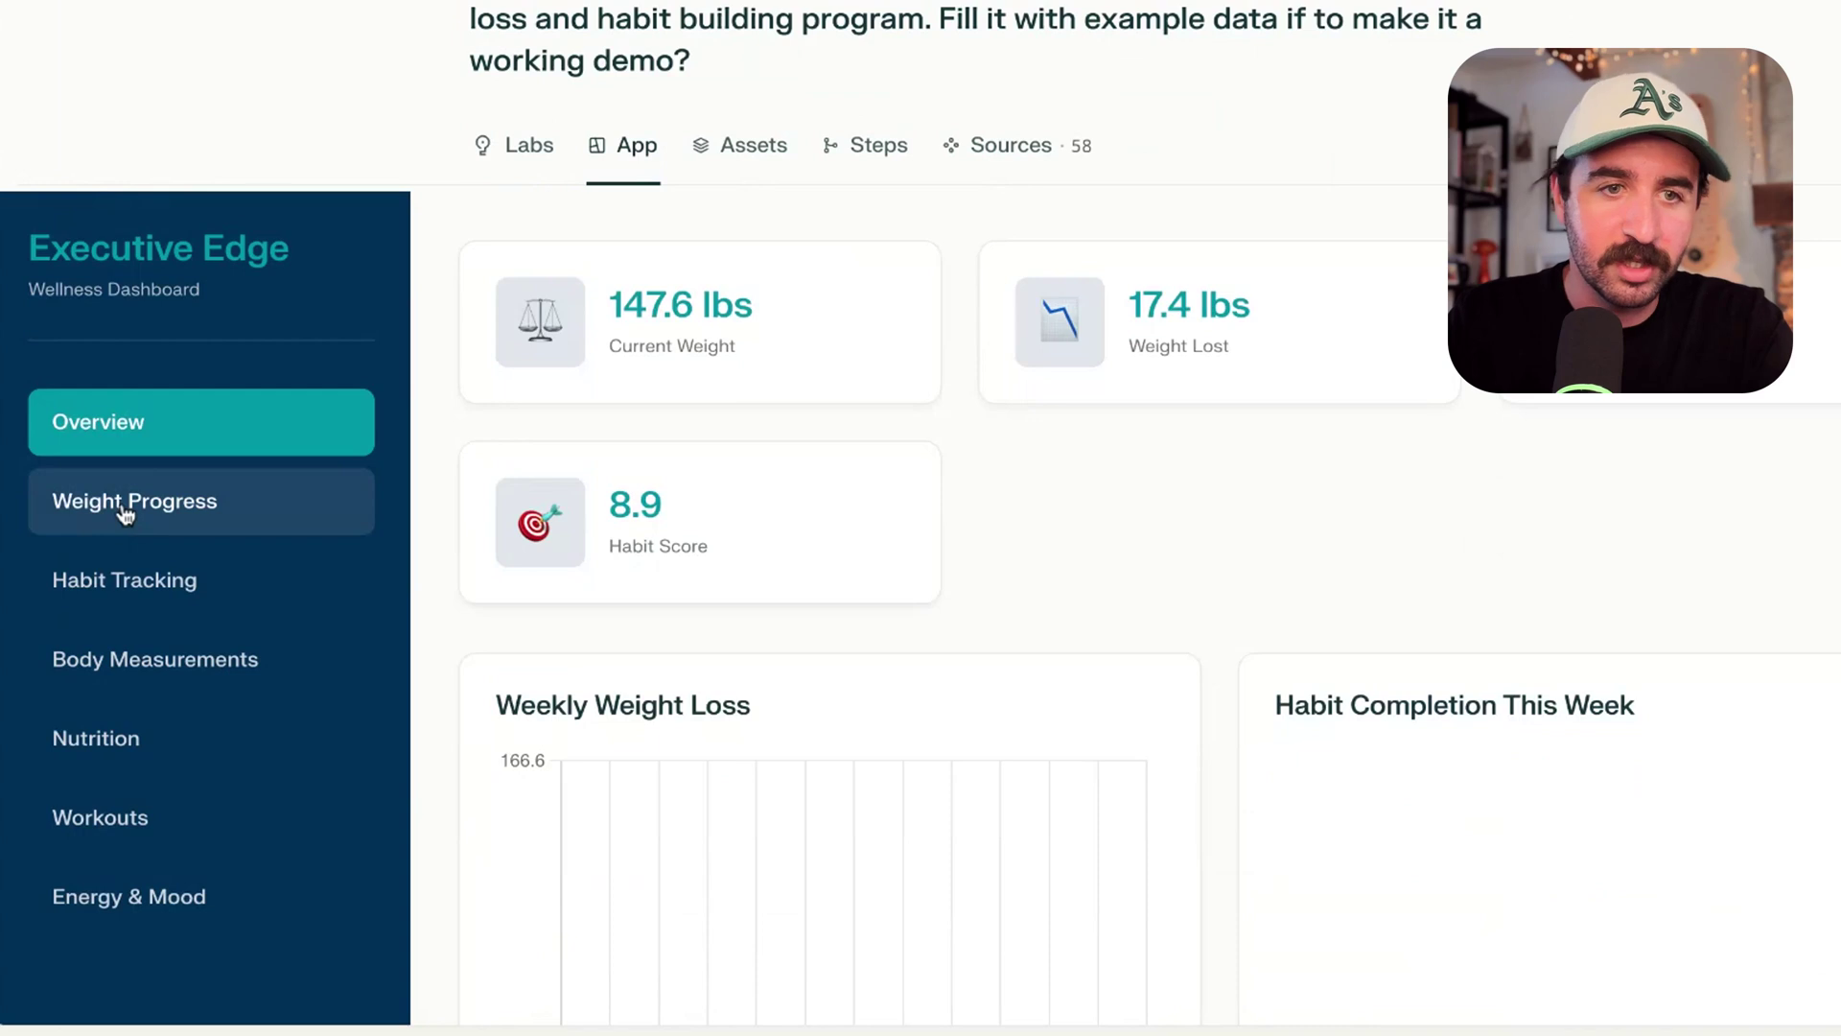
Browse the dashboard app's Weight Progress, Habit Tracking and Overview pages
click(118, 502)
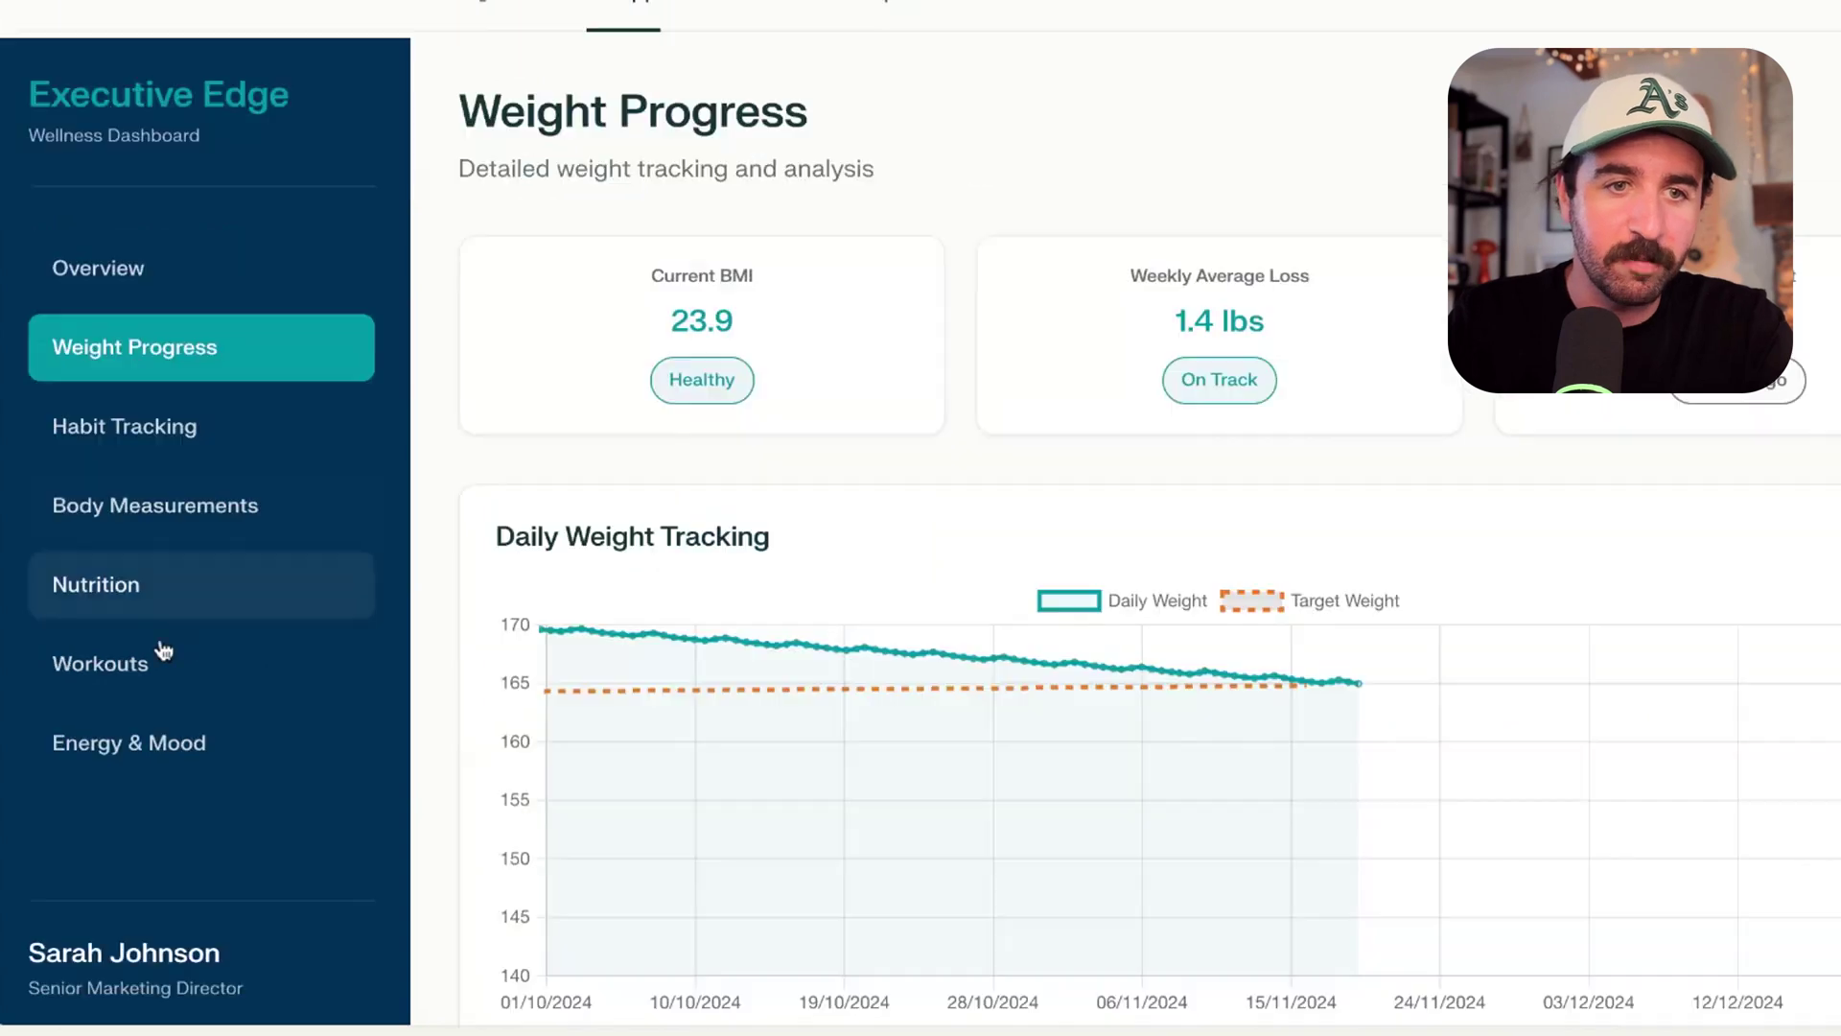
scroll(1148, 446, down, 3)
click(164, 414)
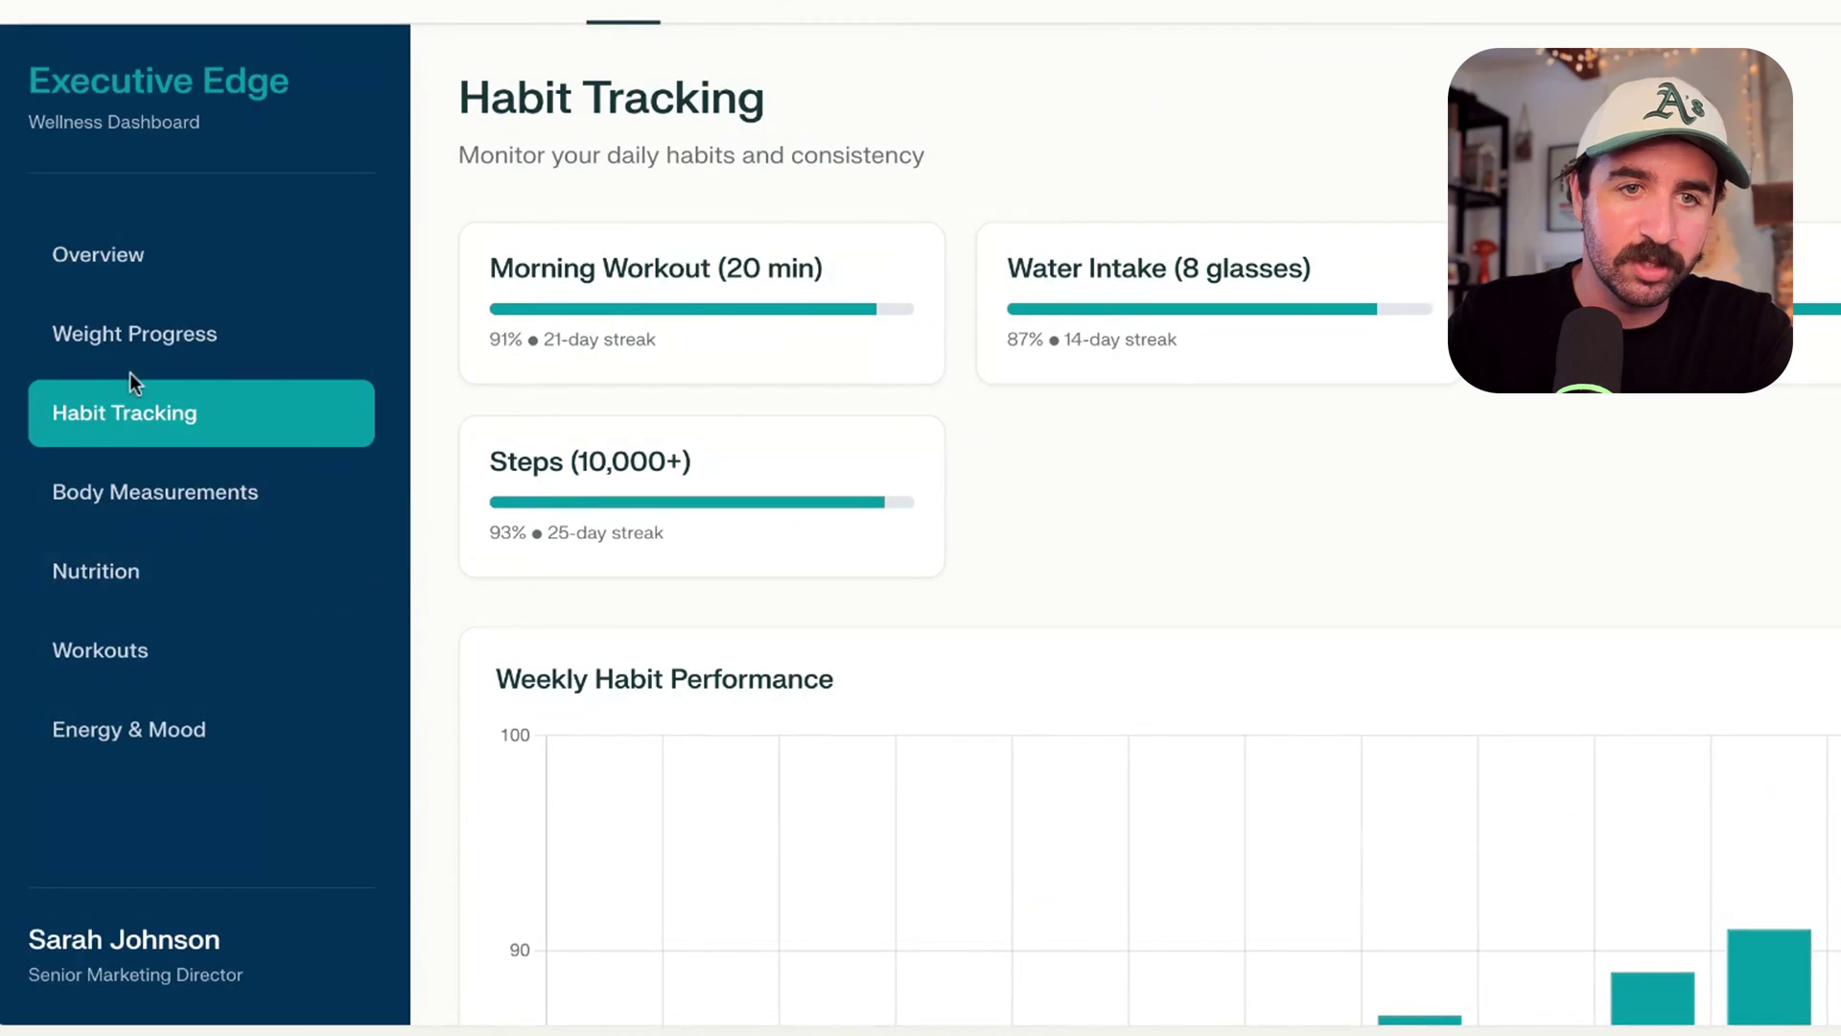
click(99, 259)
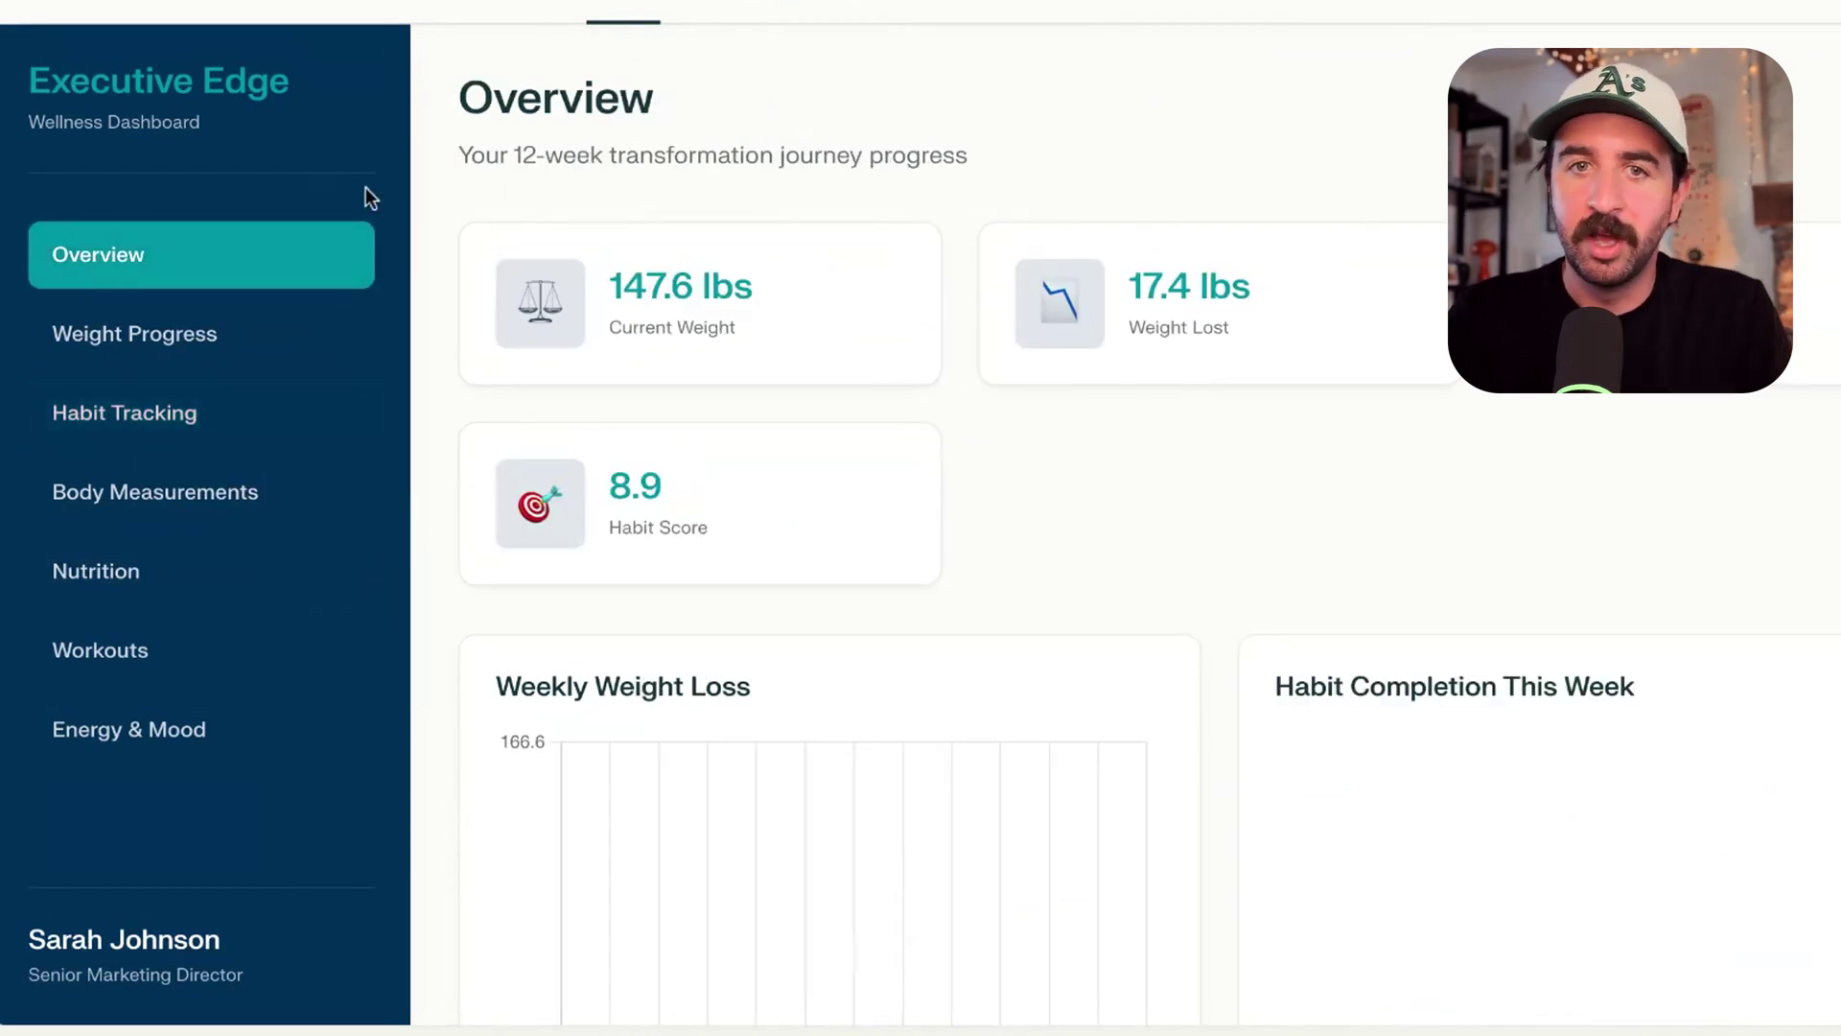
Review the project's generated assets, including Python code and the Projected Revenue vs. Profit chart
click(734, 26)
scroll(1010, 604, down, 10)
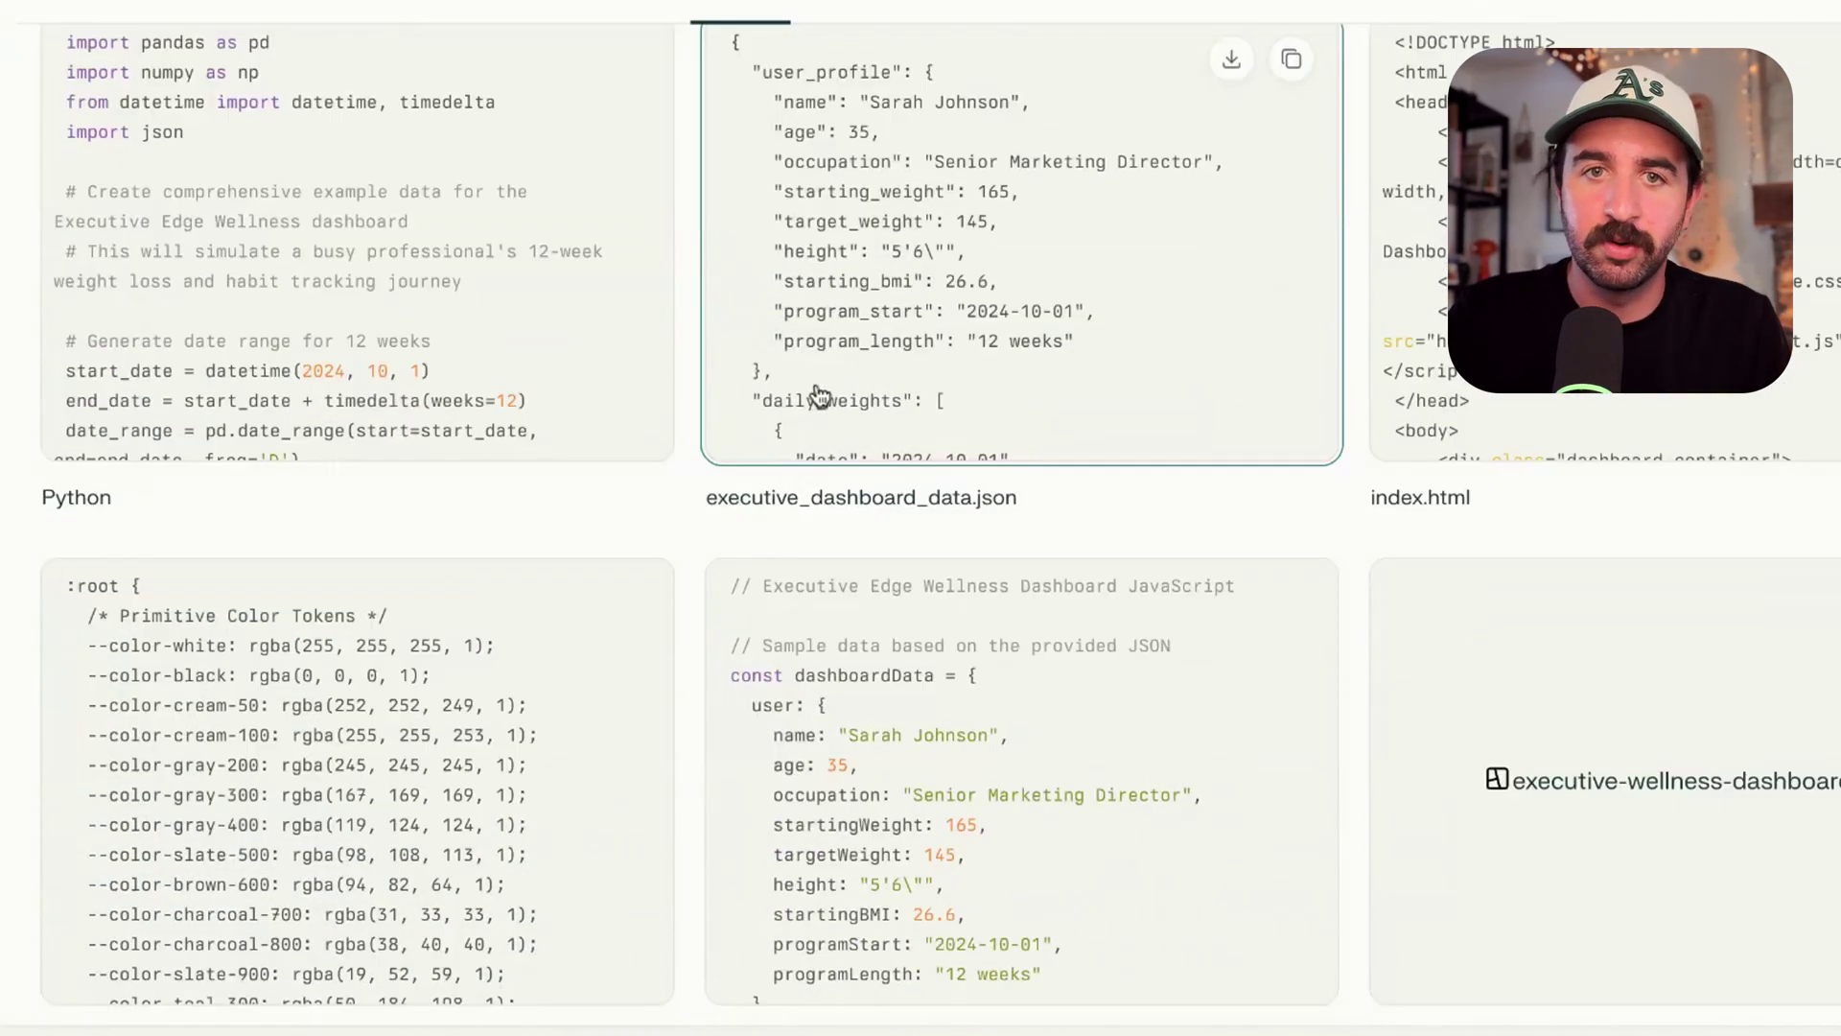
scroll(1053, 487, up, 10)
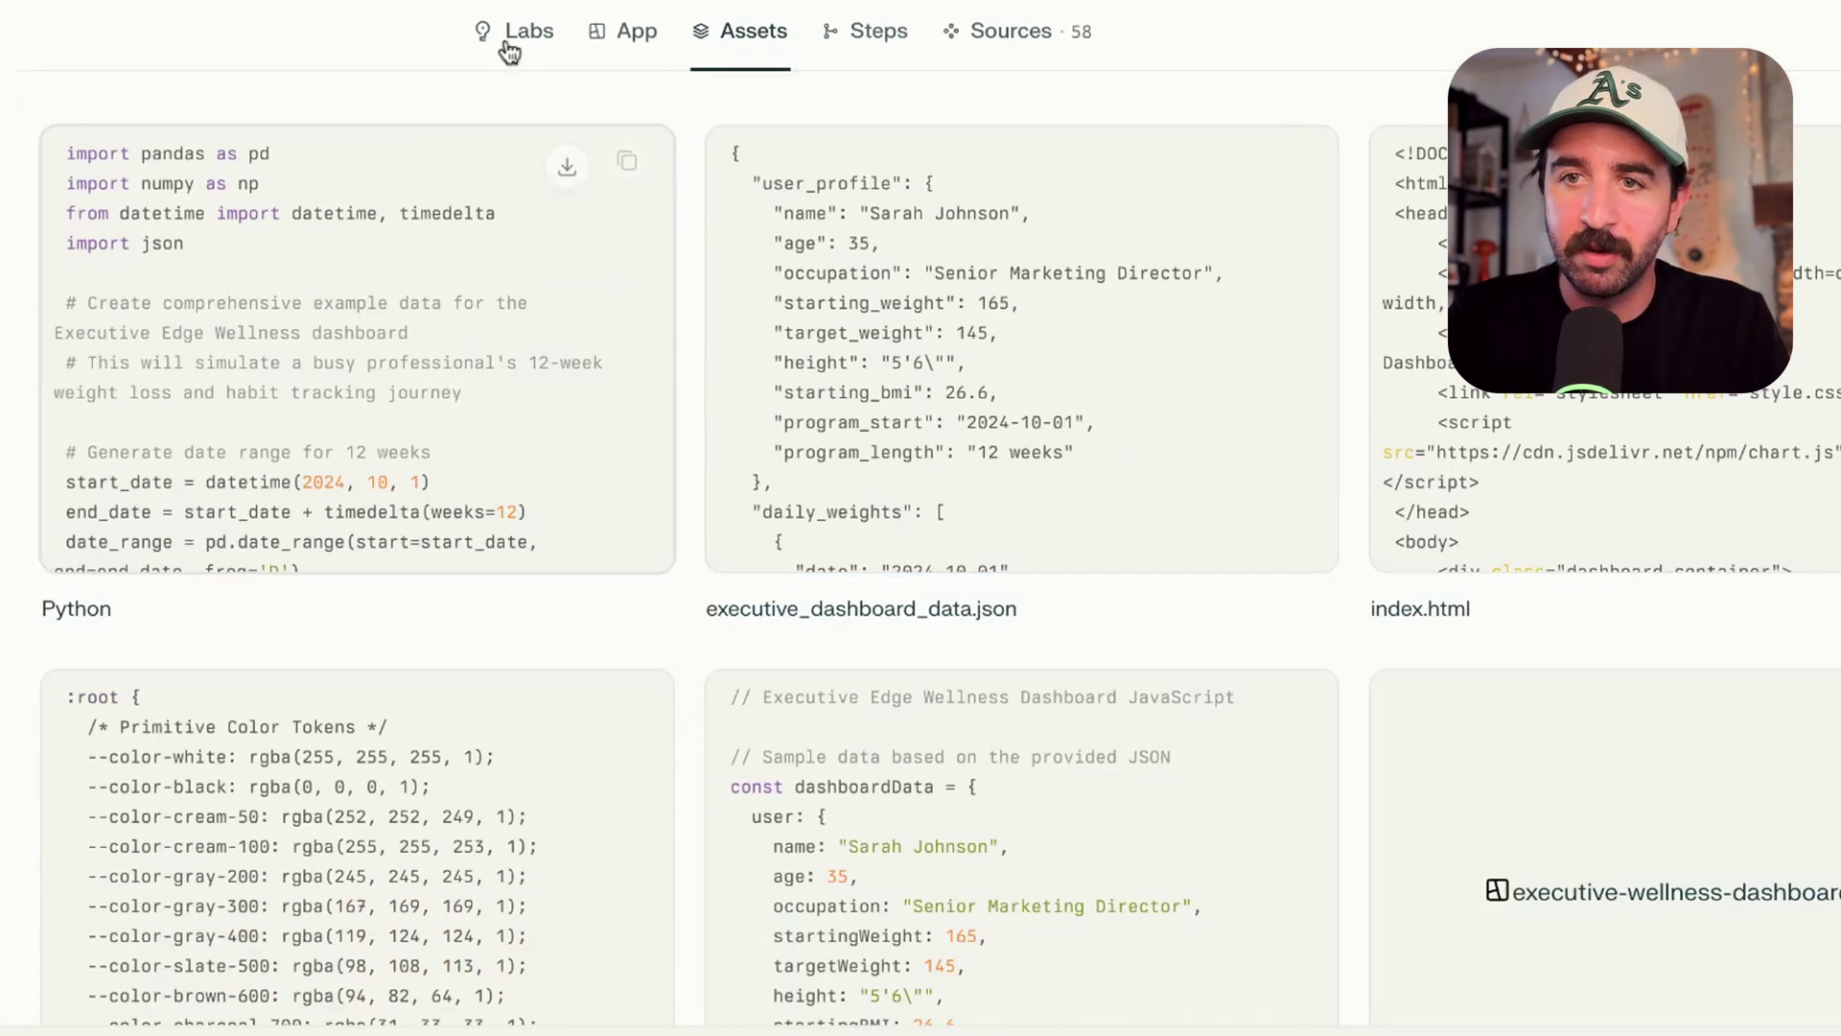
click(510, 43)
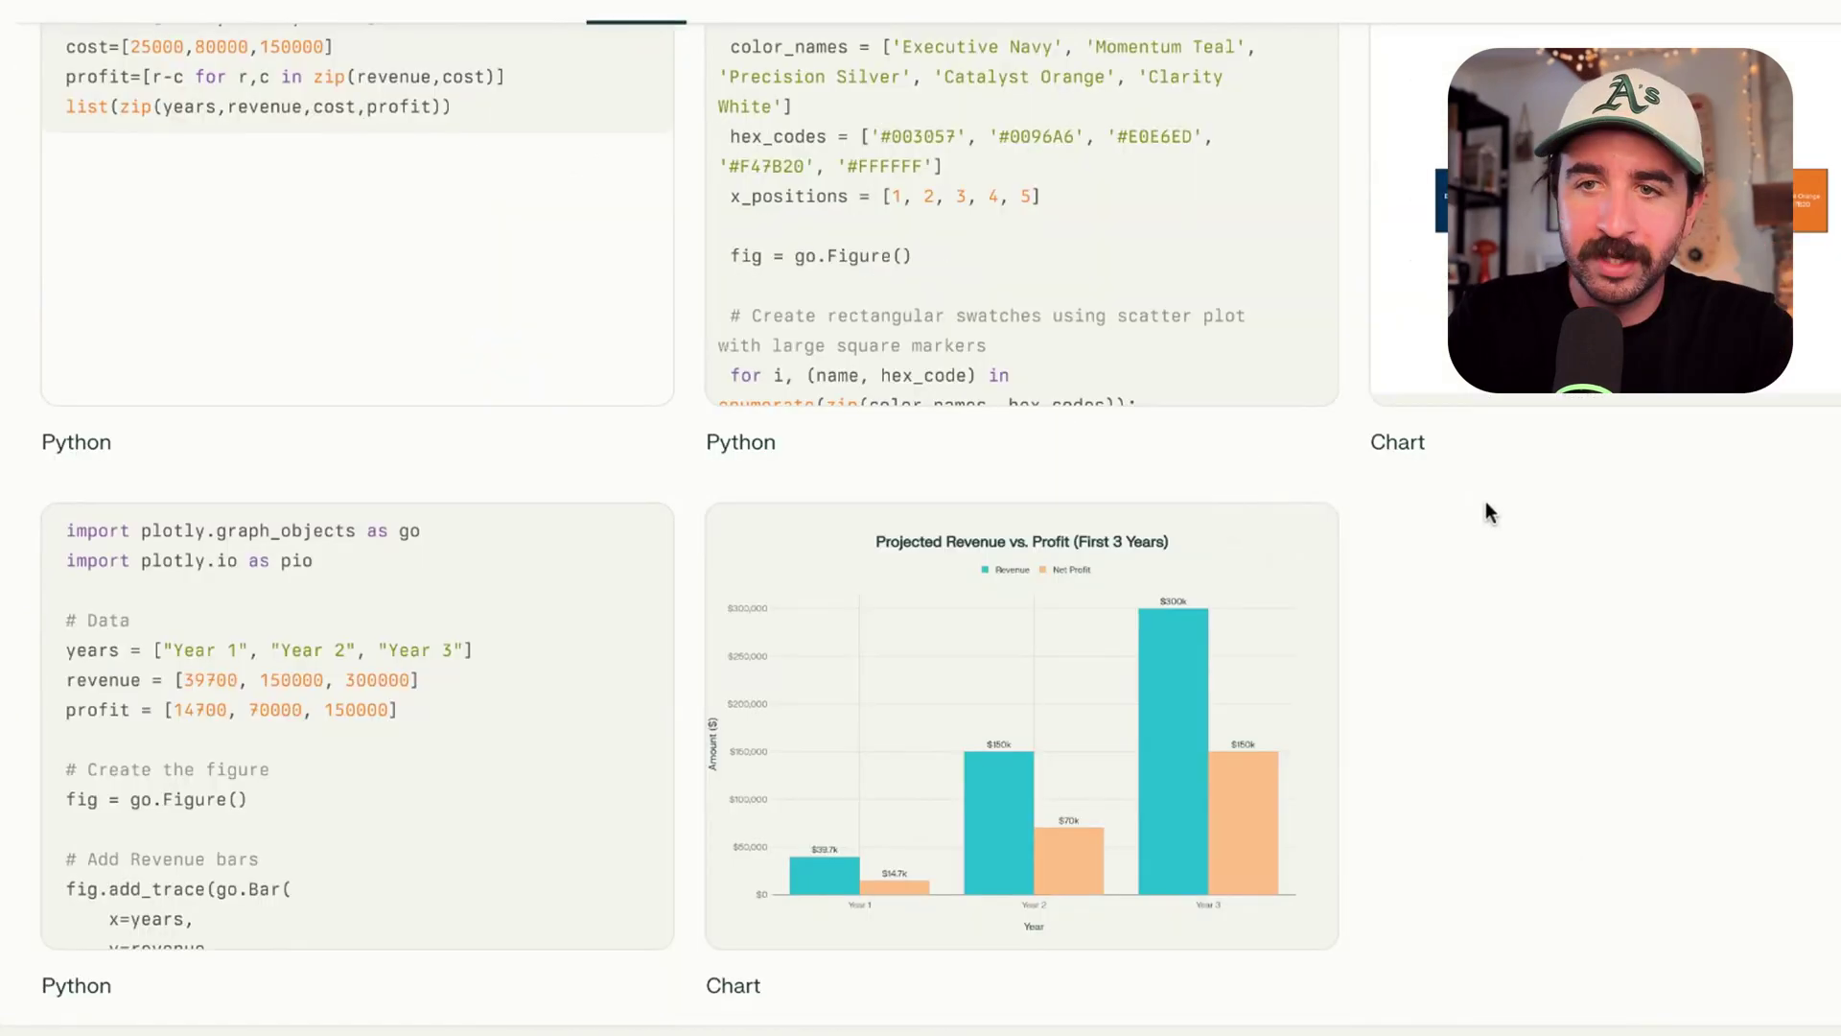